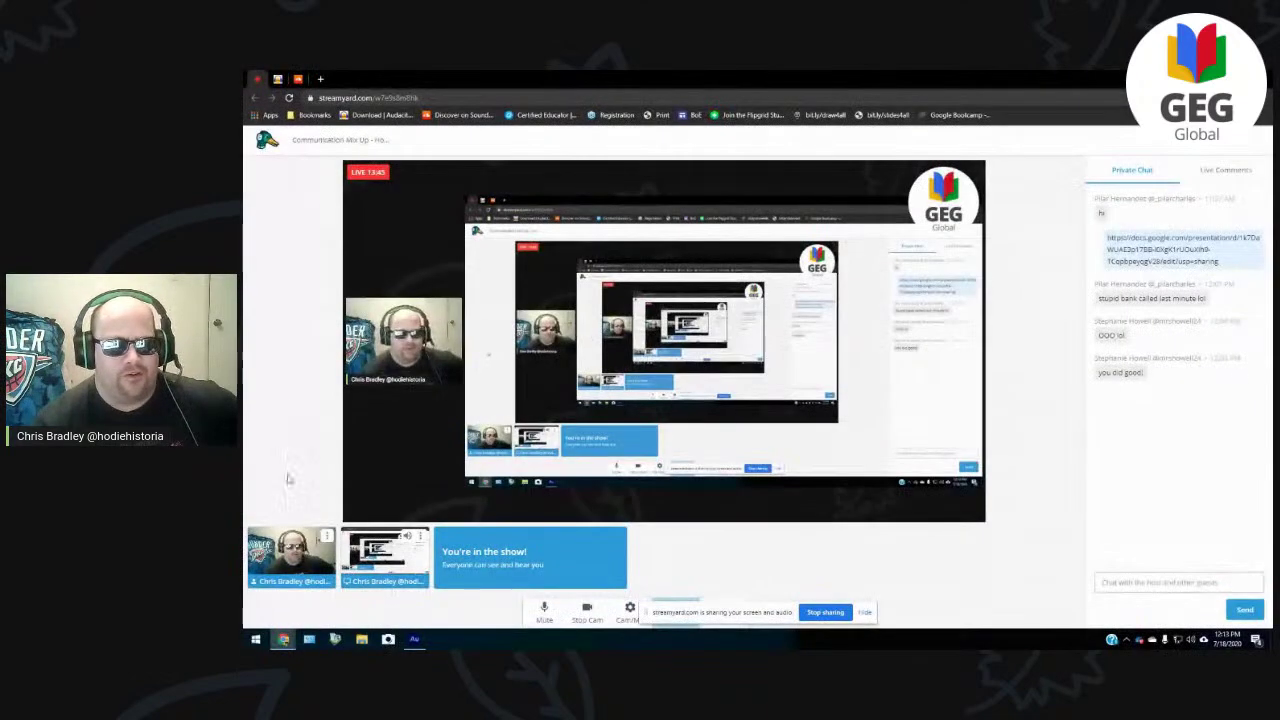
- Switch to Adobe Audition, maximize its window and start opening existing audio files
key("alt+Tab")
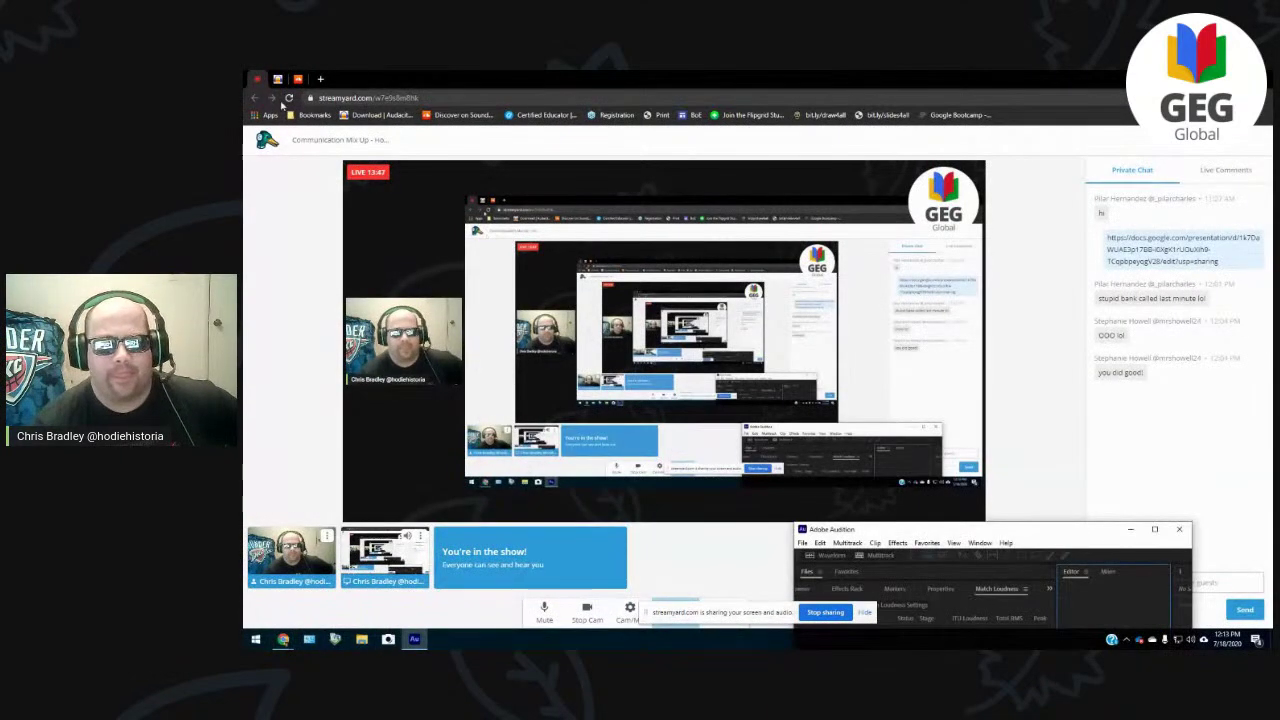
left_click(1154, 529)
left_click(251, 87)
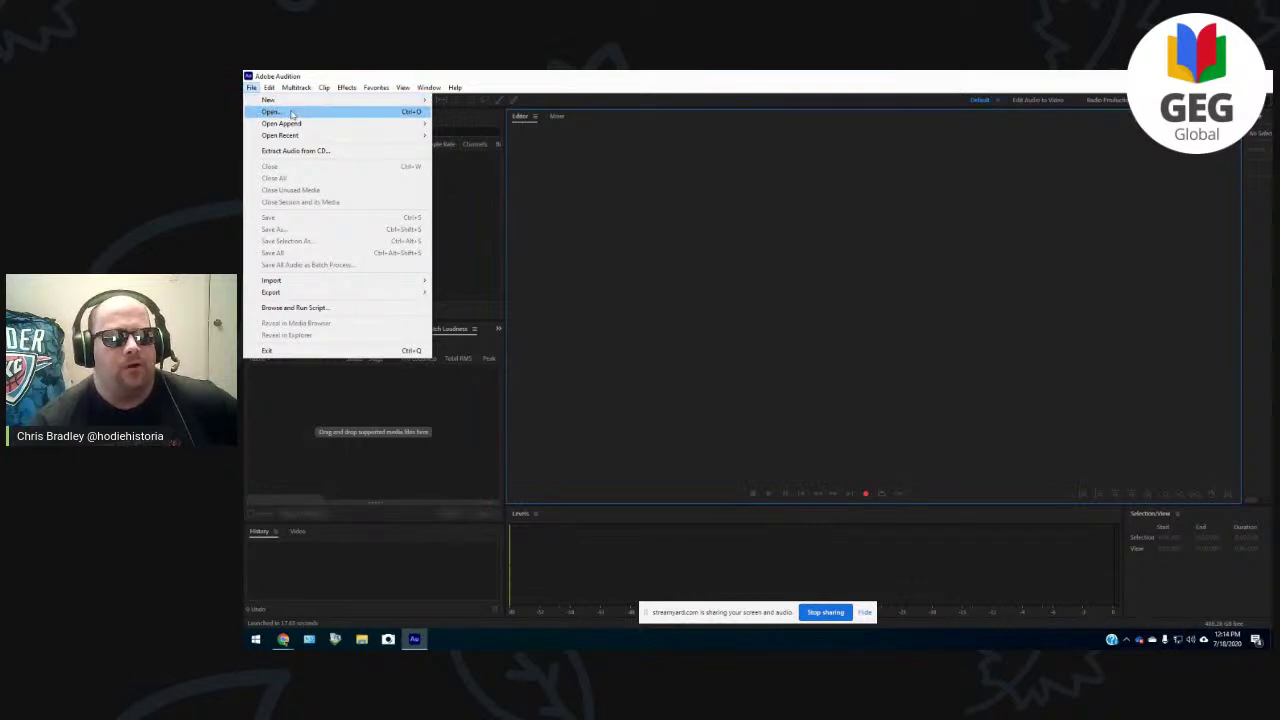
mouse_move(278, 104)
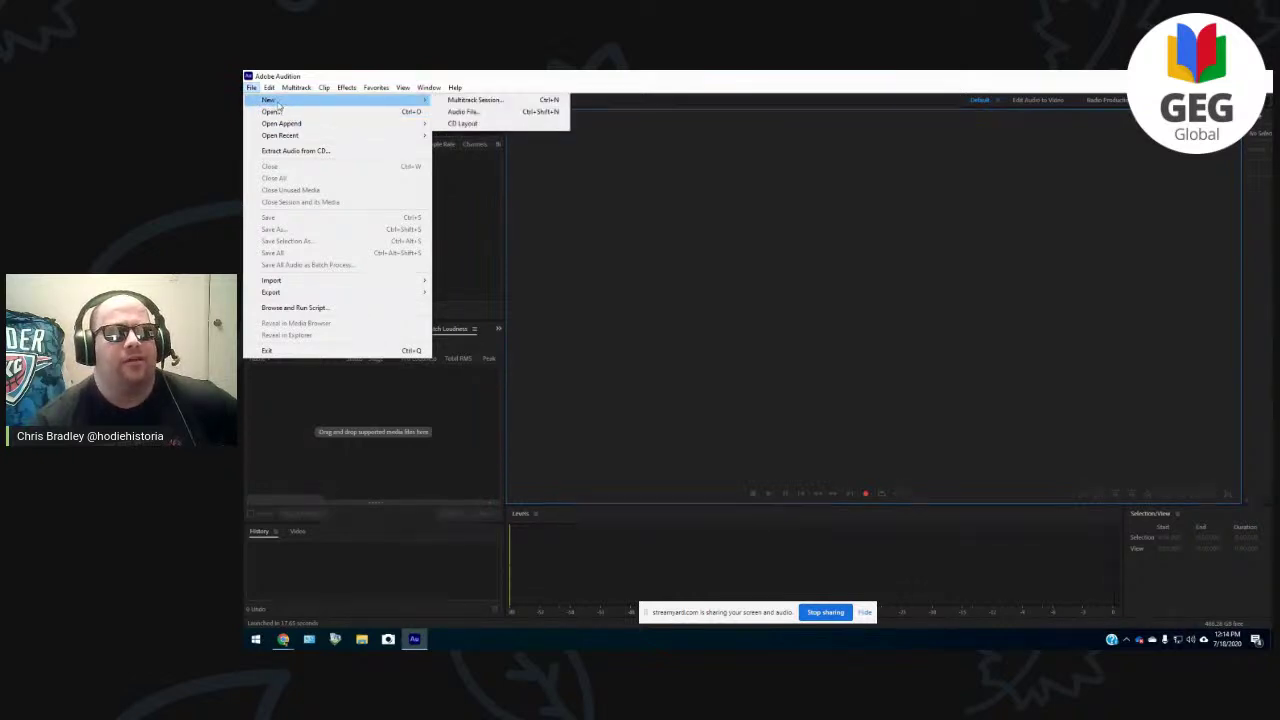
left_click(333, 120)
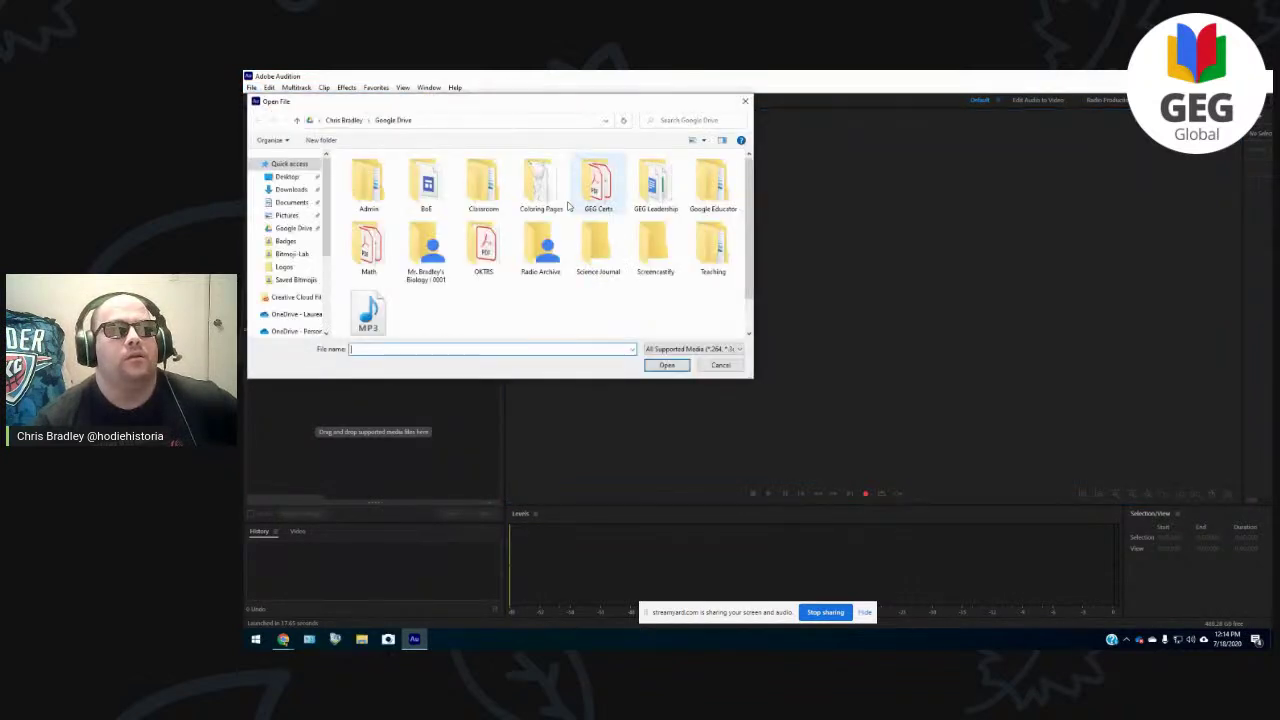
- Browse to the Bitmoji-Lab folder inside Admin, Photos, Bitmoji Resources on Google Drive
scroll(440, 309, "down", 1)
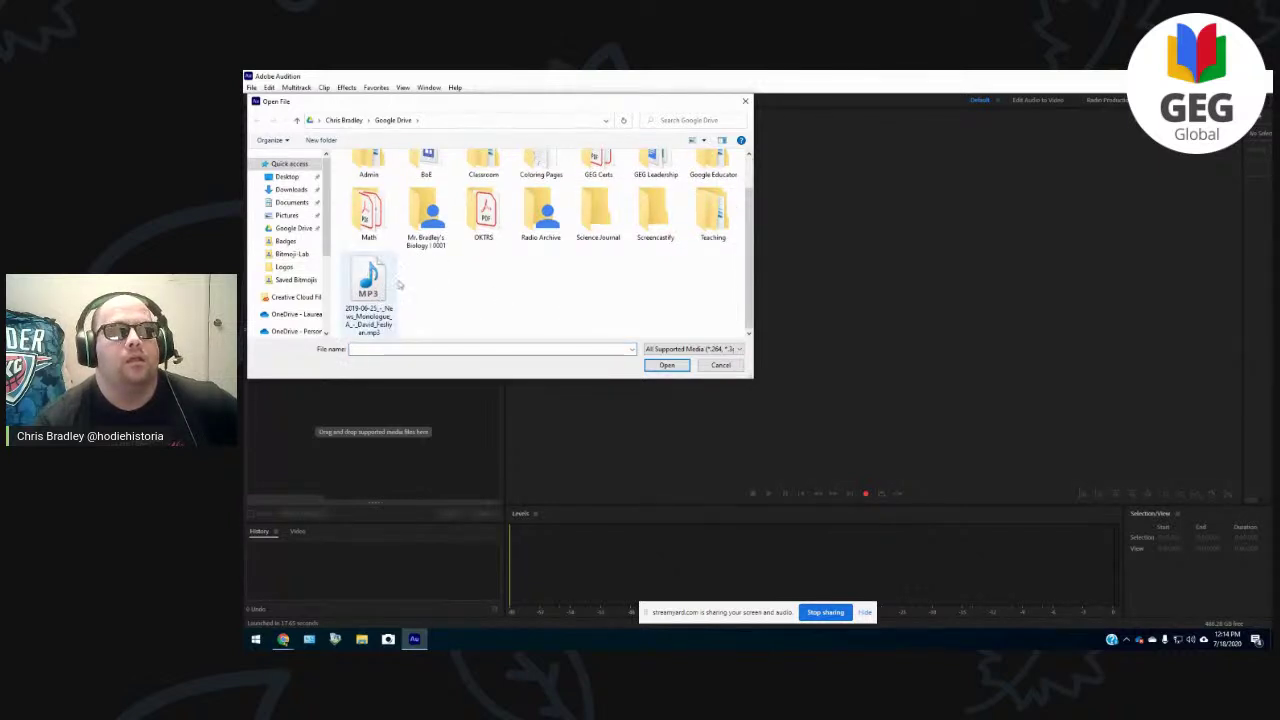
scroll(447, 289, "up", 1)
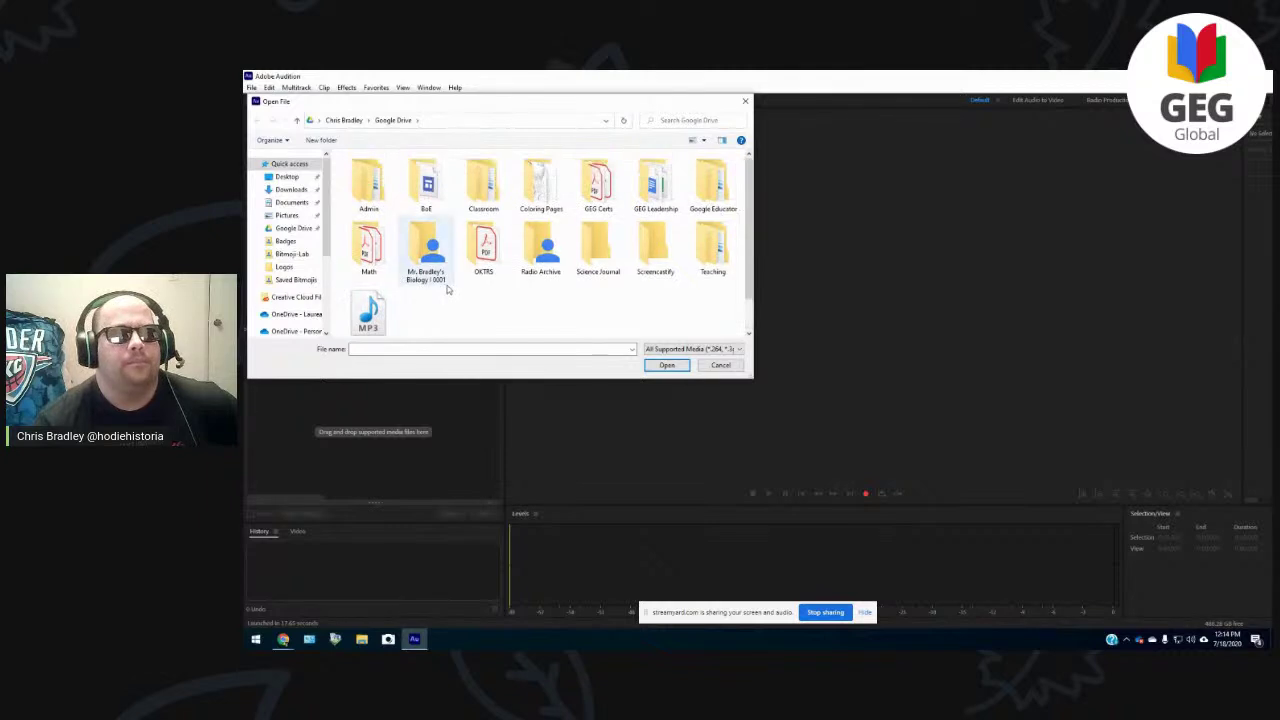
double_click(372, 190)
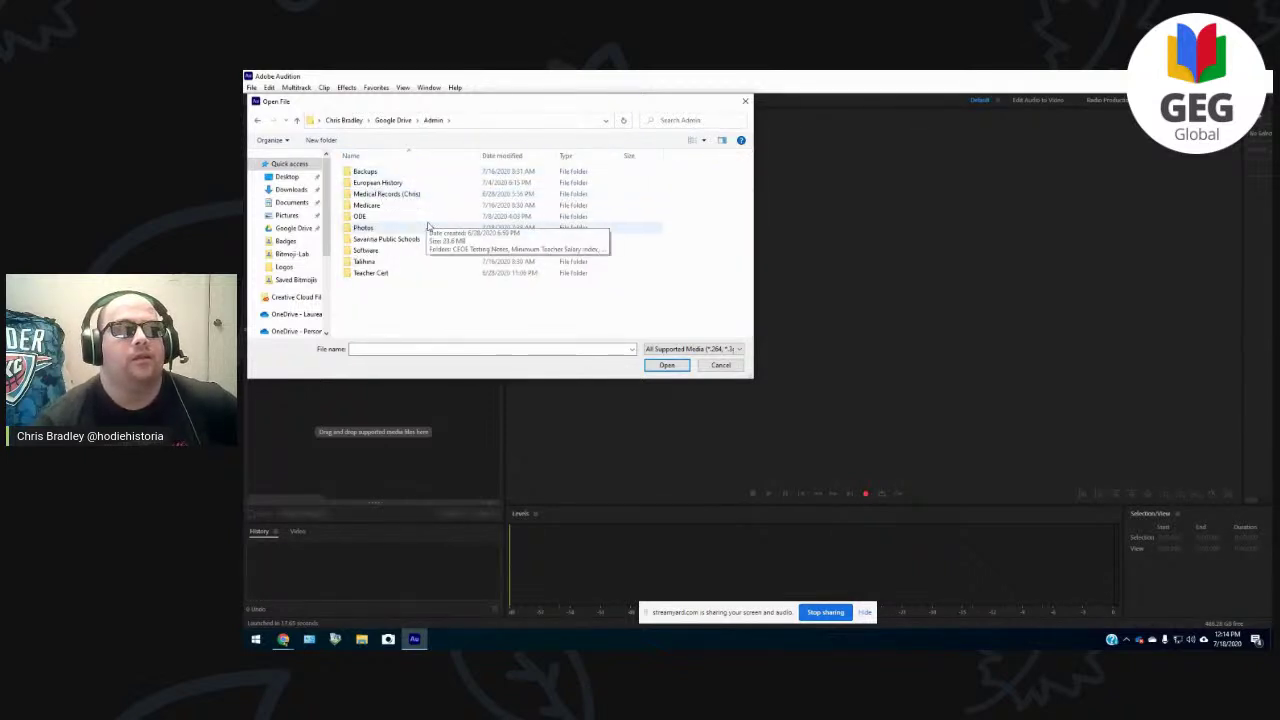
double_click(423, 228)
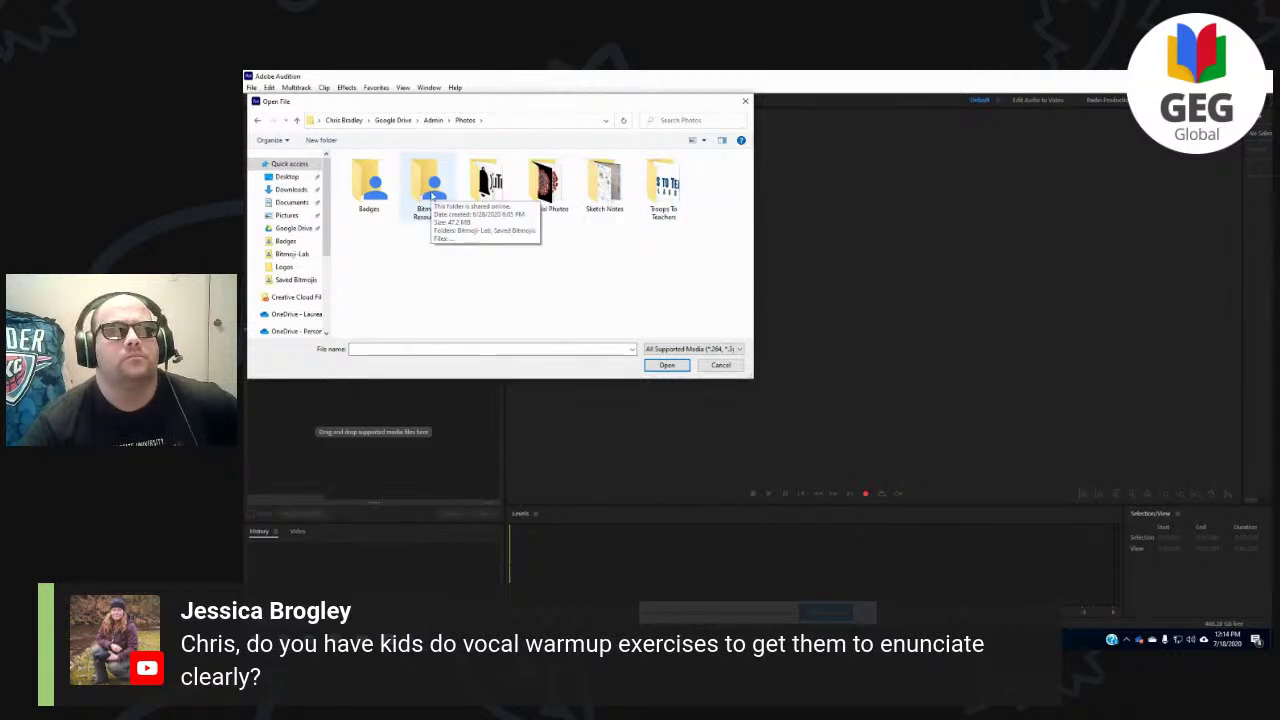
double_click(432, 193)
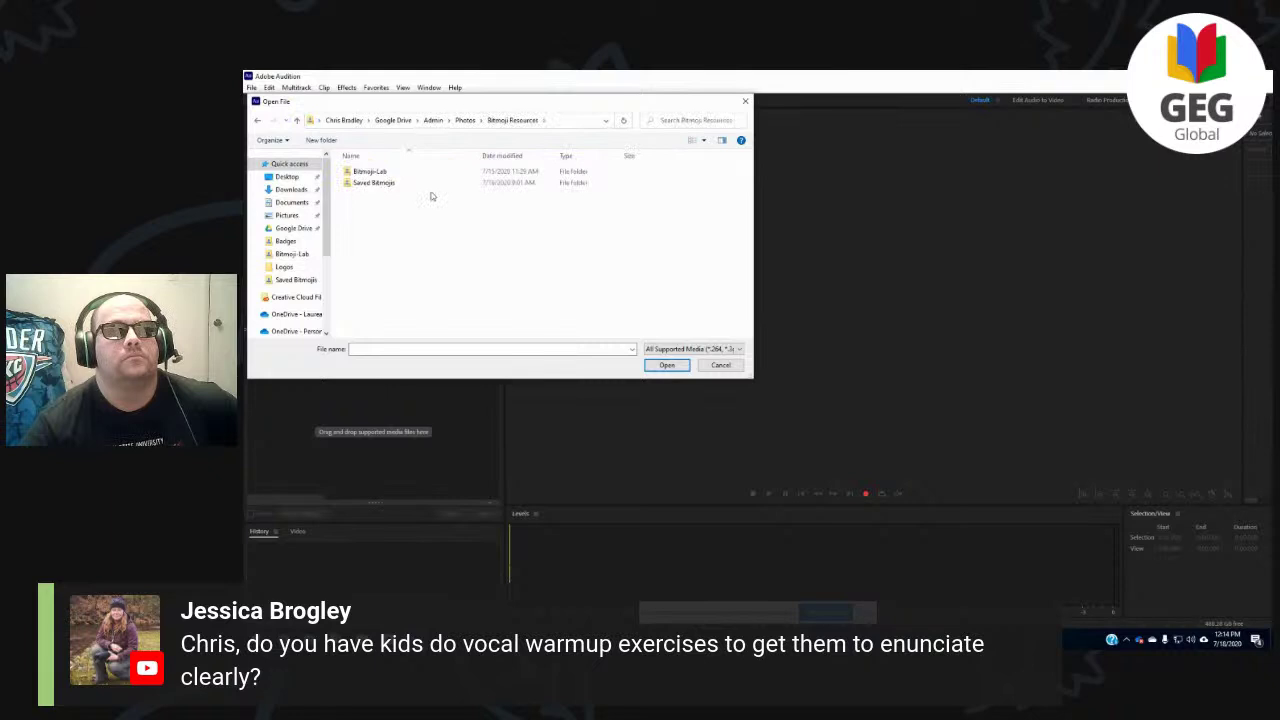
double_click(370, 172)
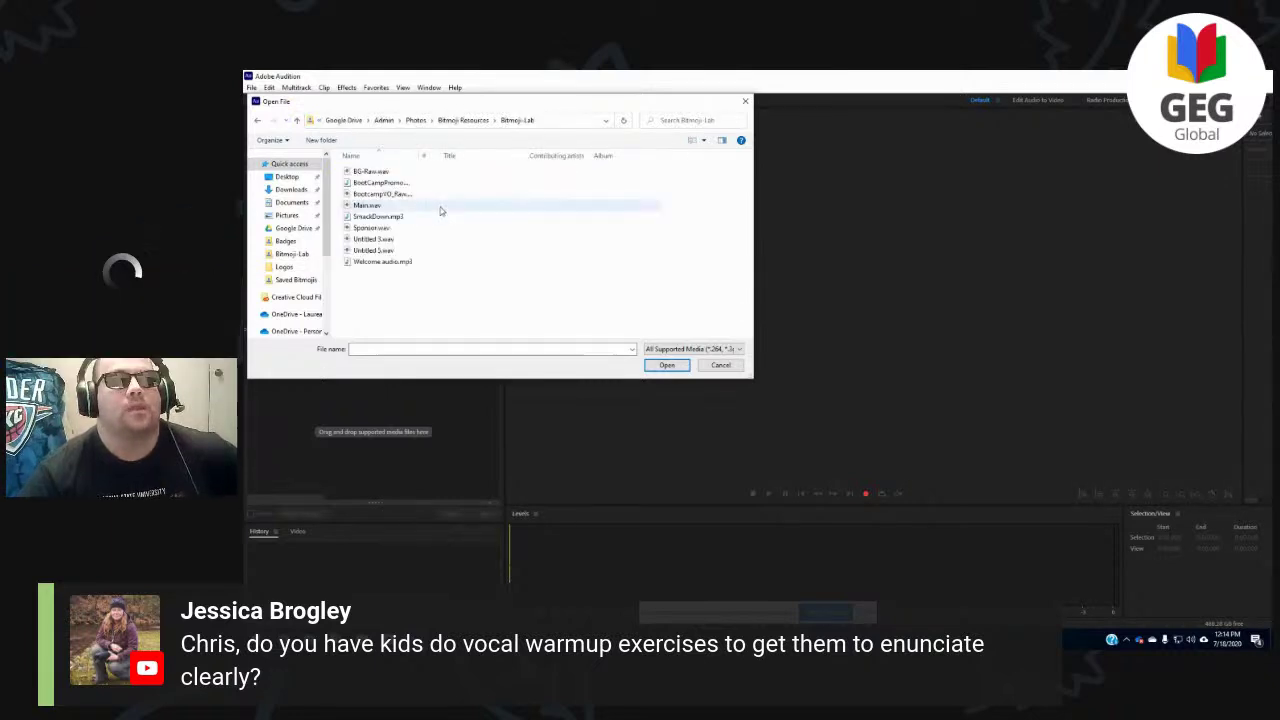
- Open all audio files in the Bitmoji-Lab folder, from BG-Raw.wav through Welcome audio.mp3
left_click_drag(419, 157, 476, 168)
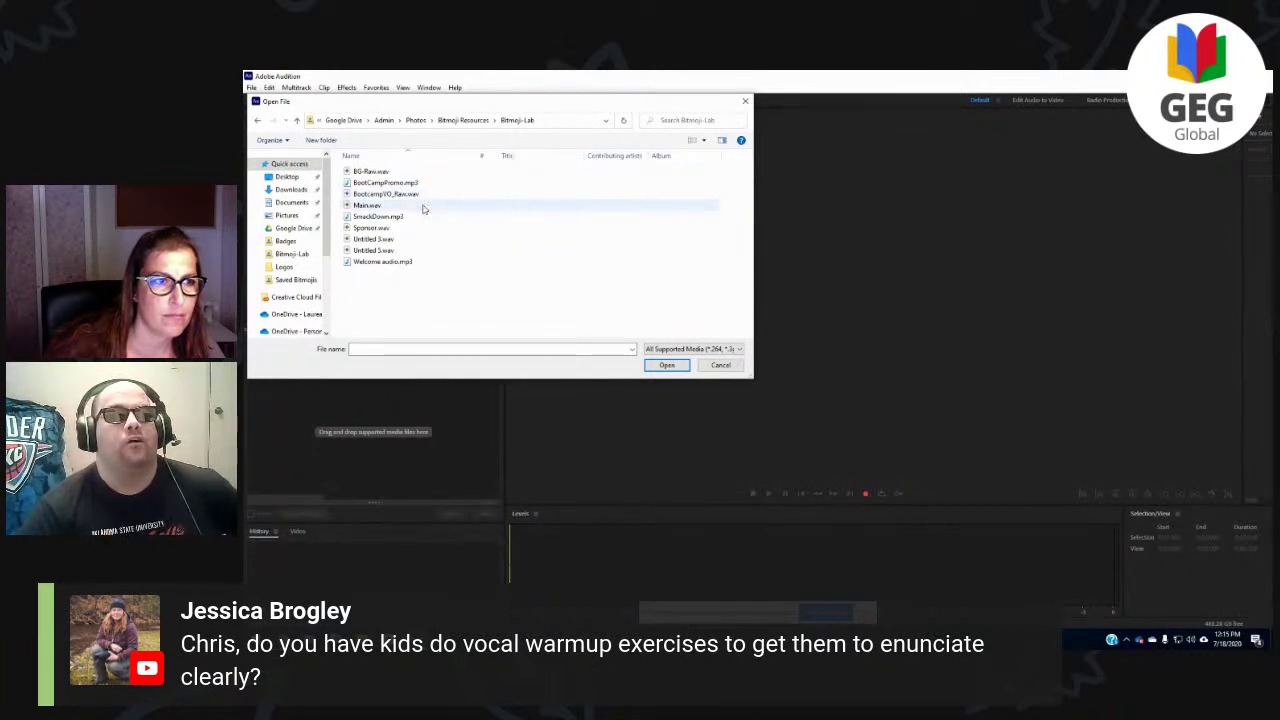
left_click(400, 172)
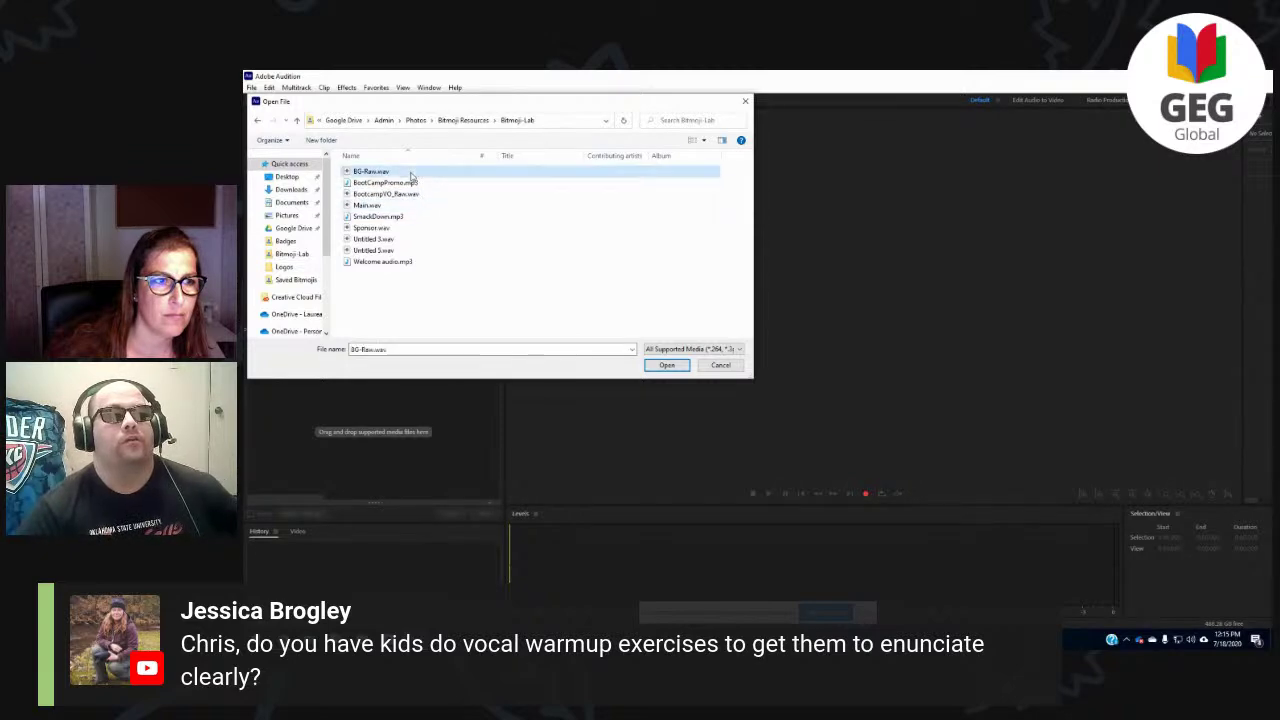
left_click(430, 261, "shift")
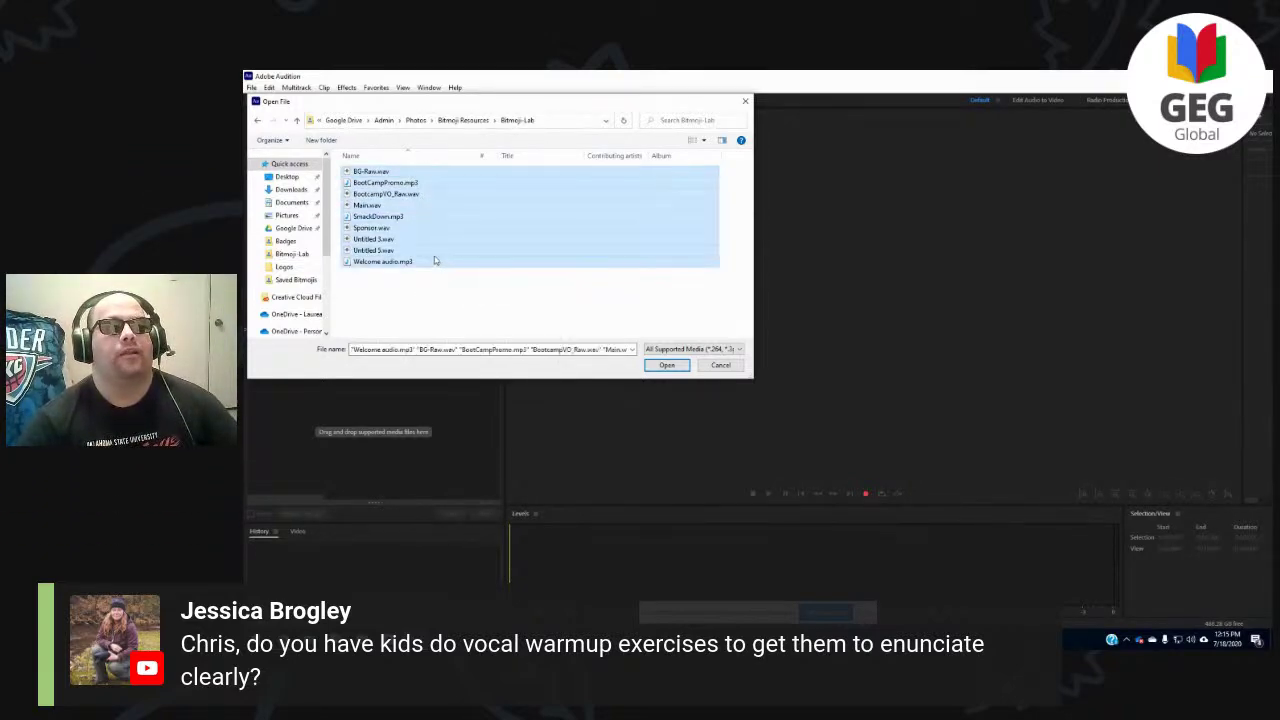
left_click(666, 365)
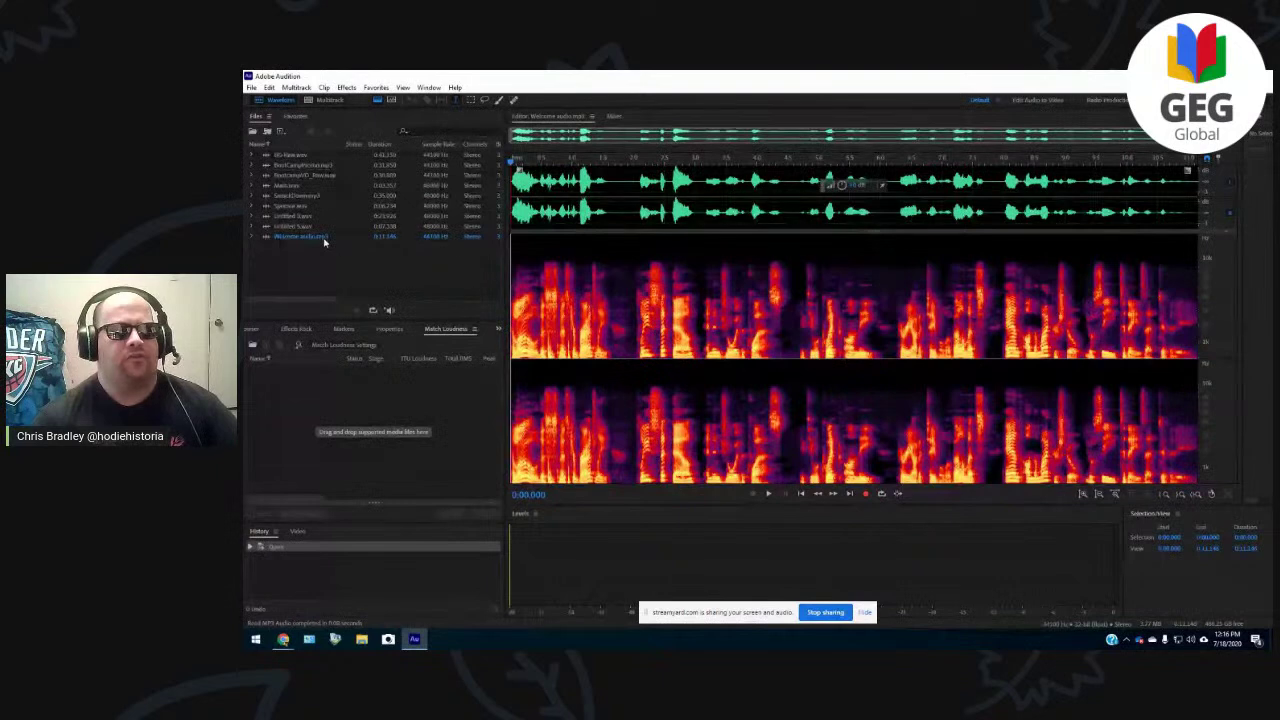
- Open BG-Raw.wav in the waveform editor and listen to its first few seconds
left_click(303, 157)
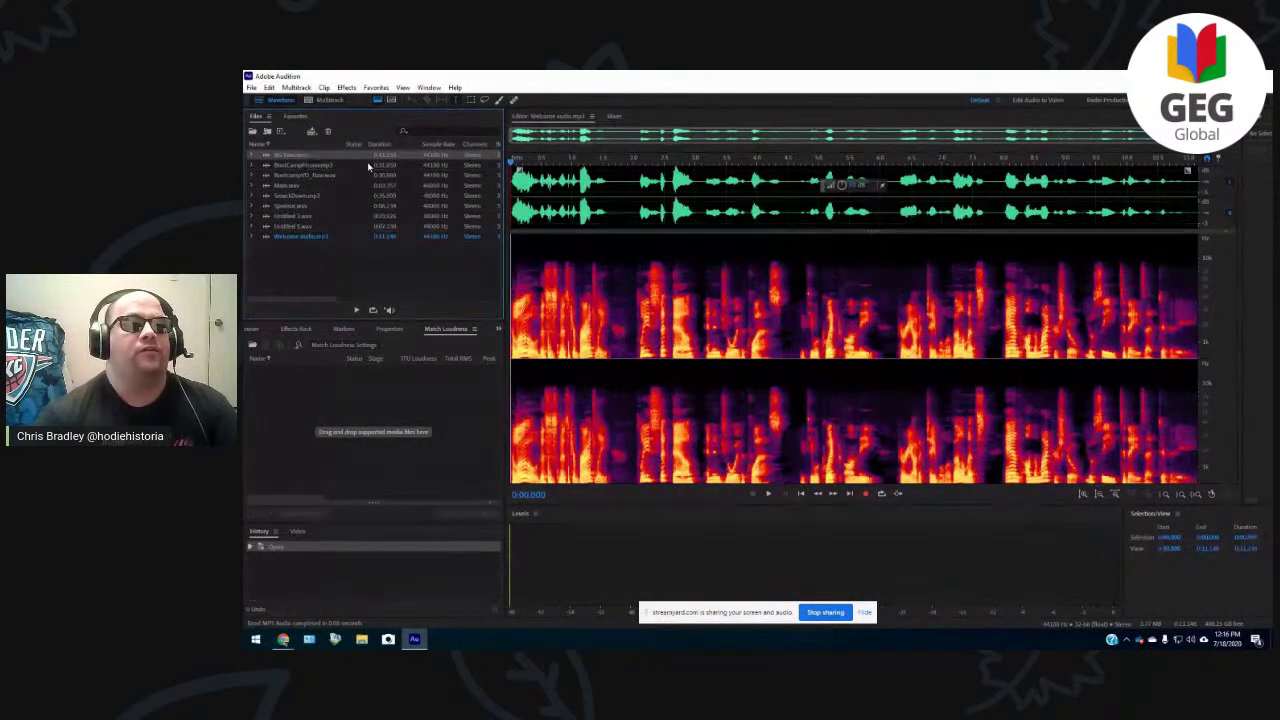
double_click(297, 157)
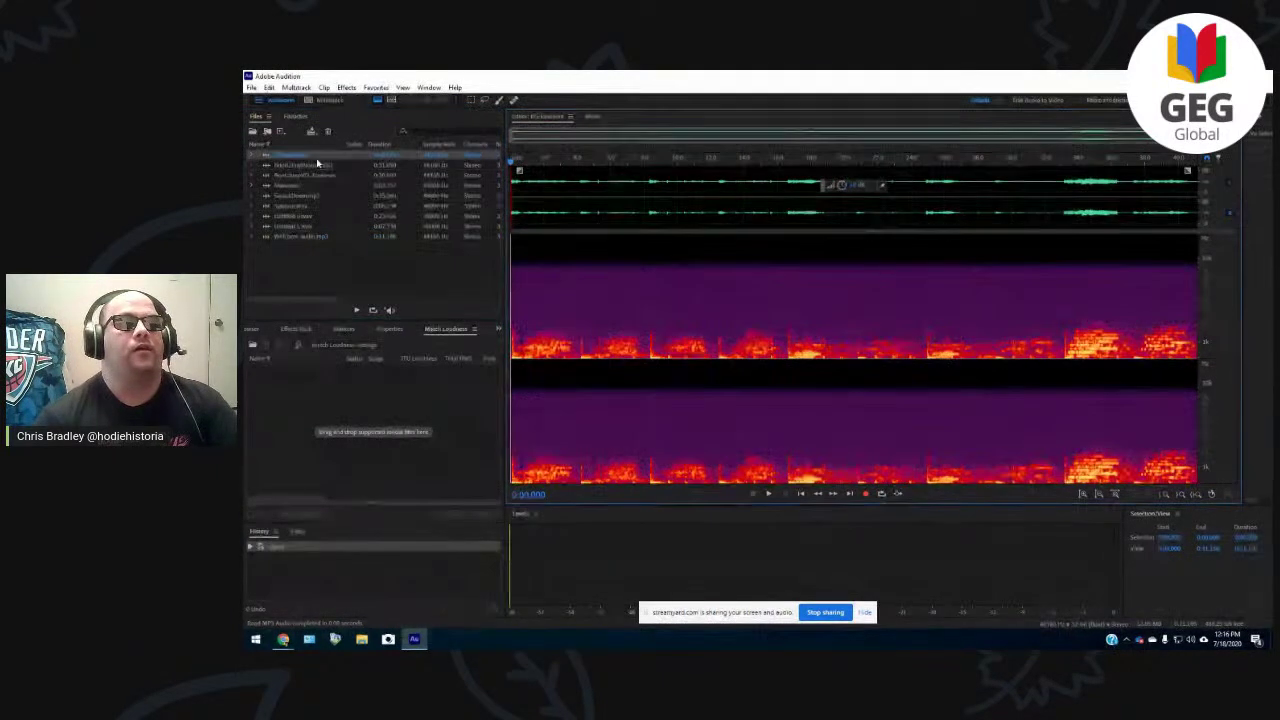
key("space")
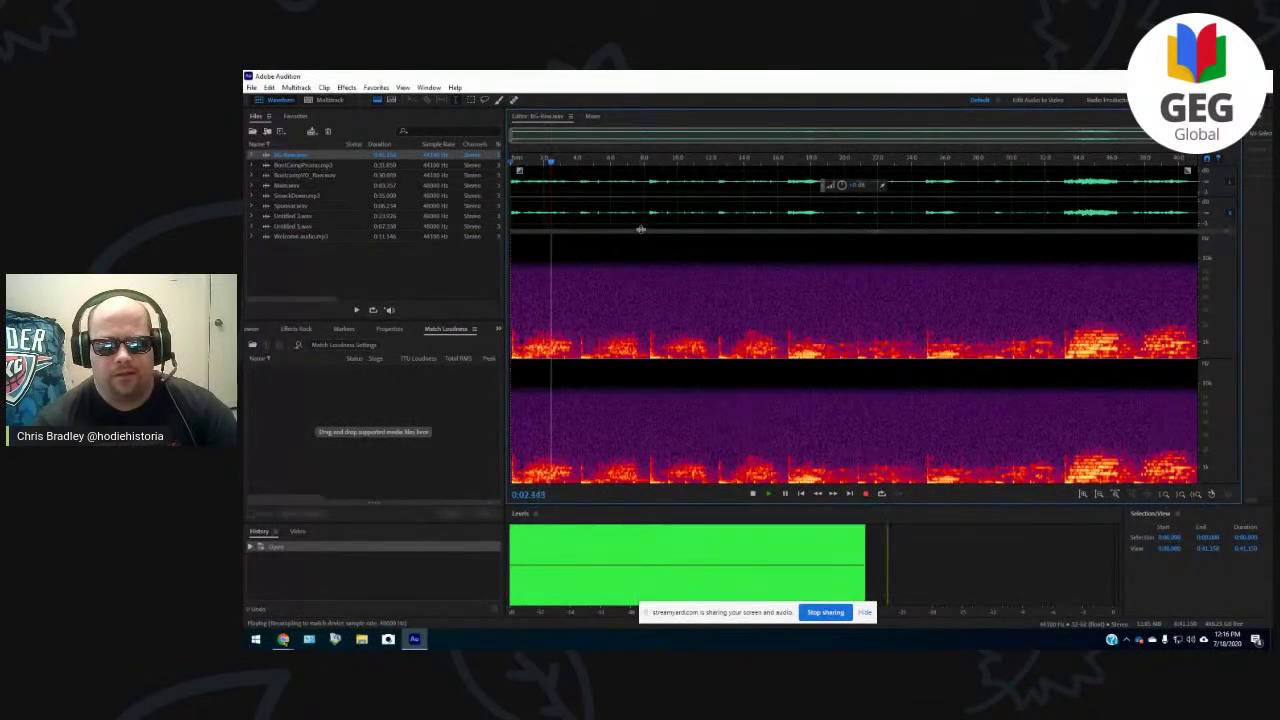
key("space")
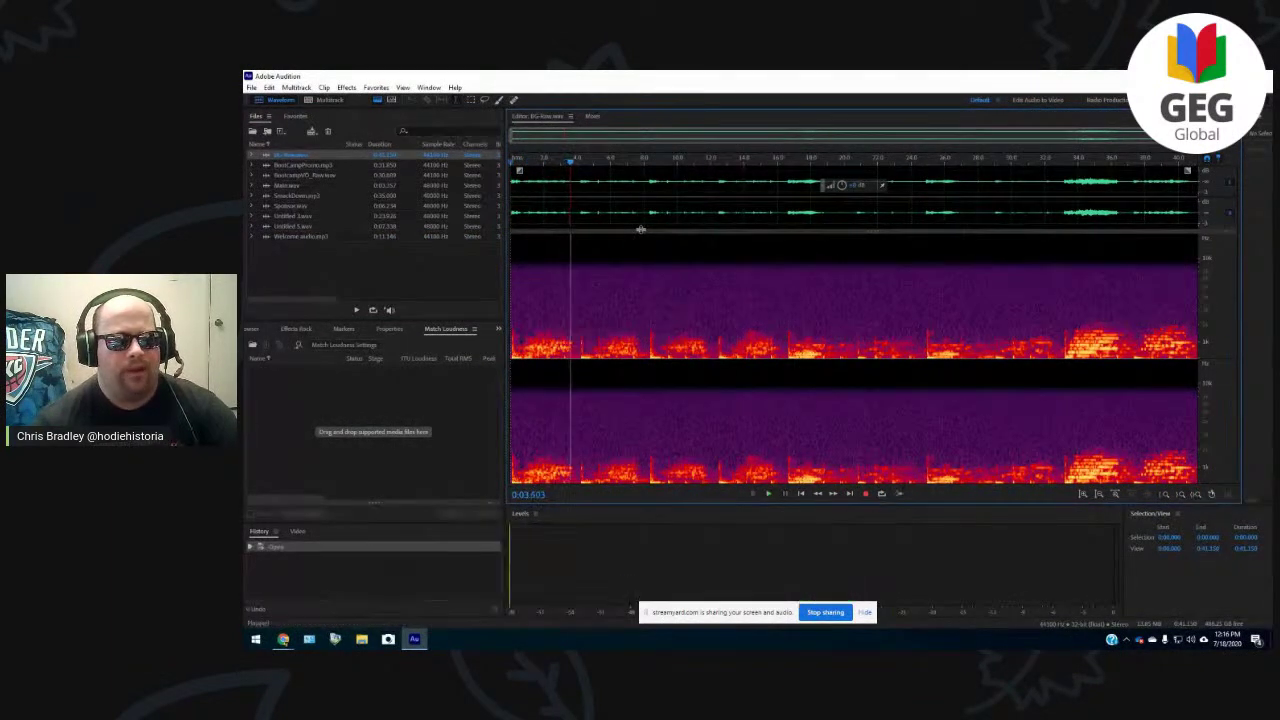
- Play BootCampPromo.mp3 in the waveform editor, and display BootcampVO_Raw.wav there
double_click(316, 167)
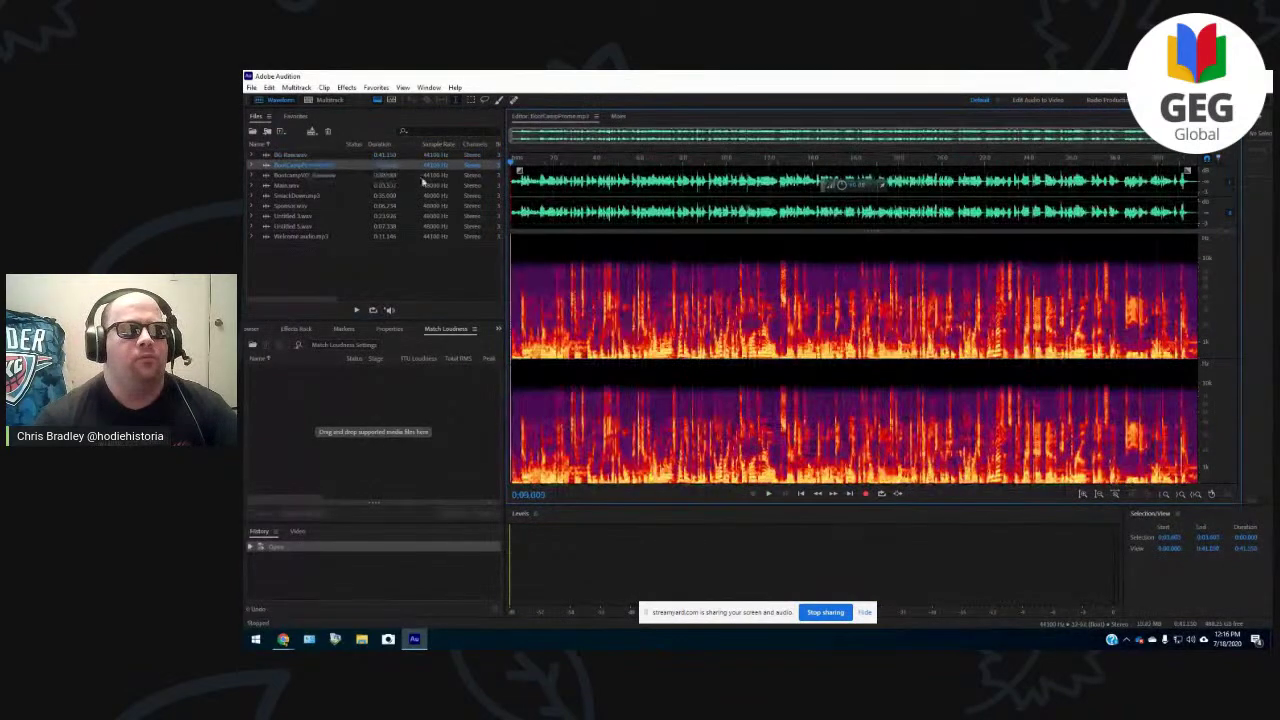
key("space")
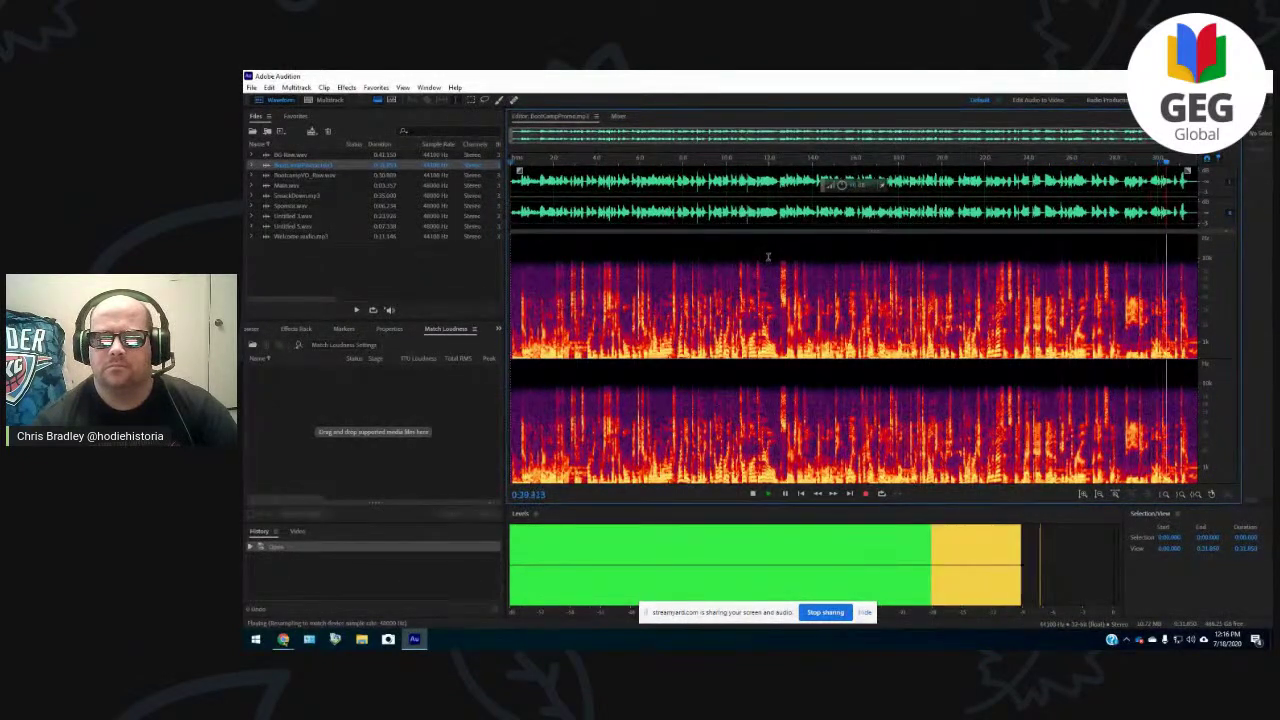
double_click(324, 176)
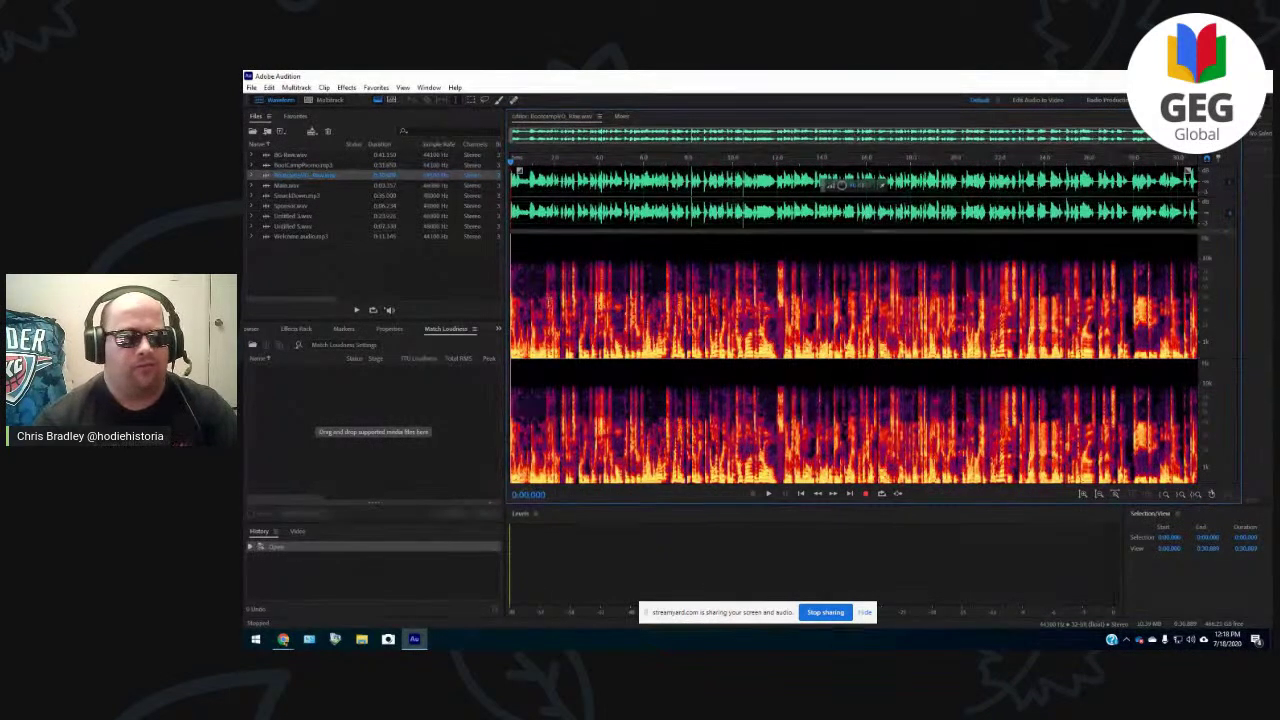
left_click(315, 197)
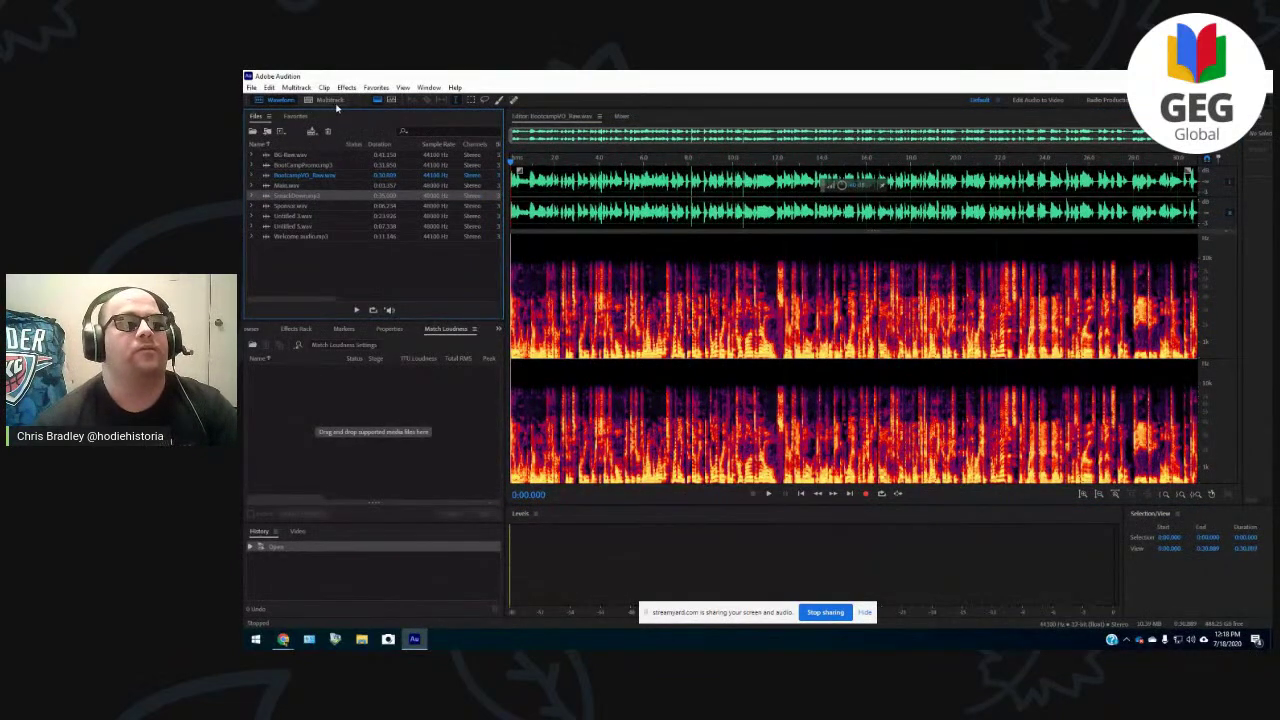
left_click(298, 186)
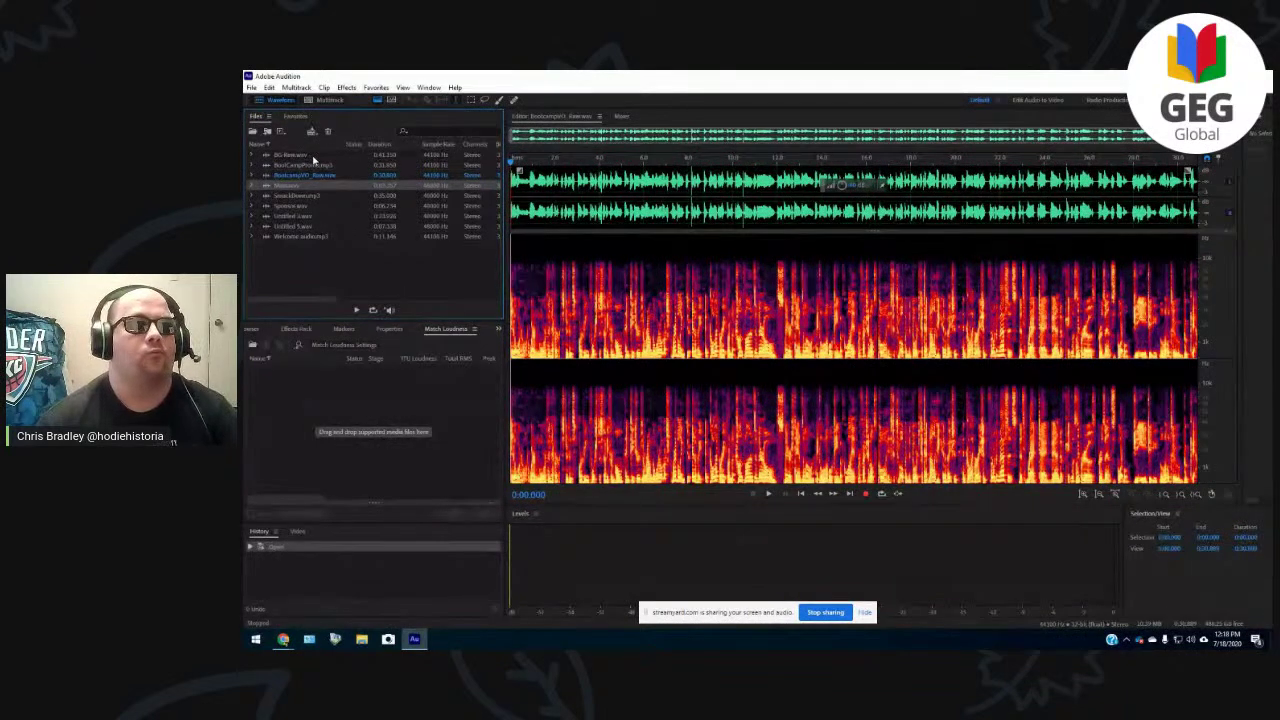
left_click(312, 156)
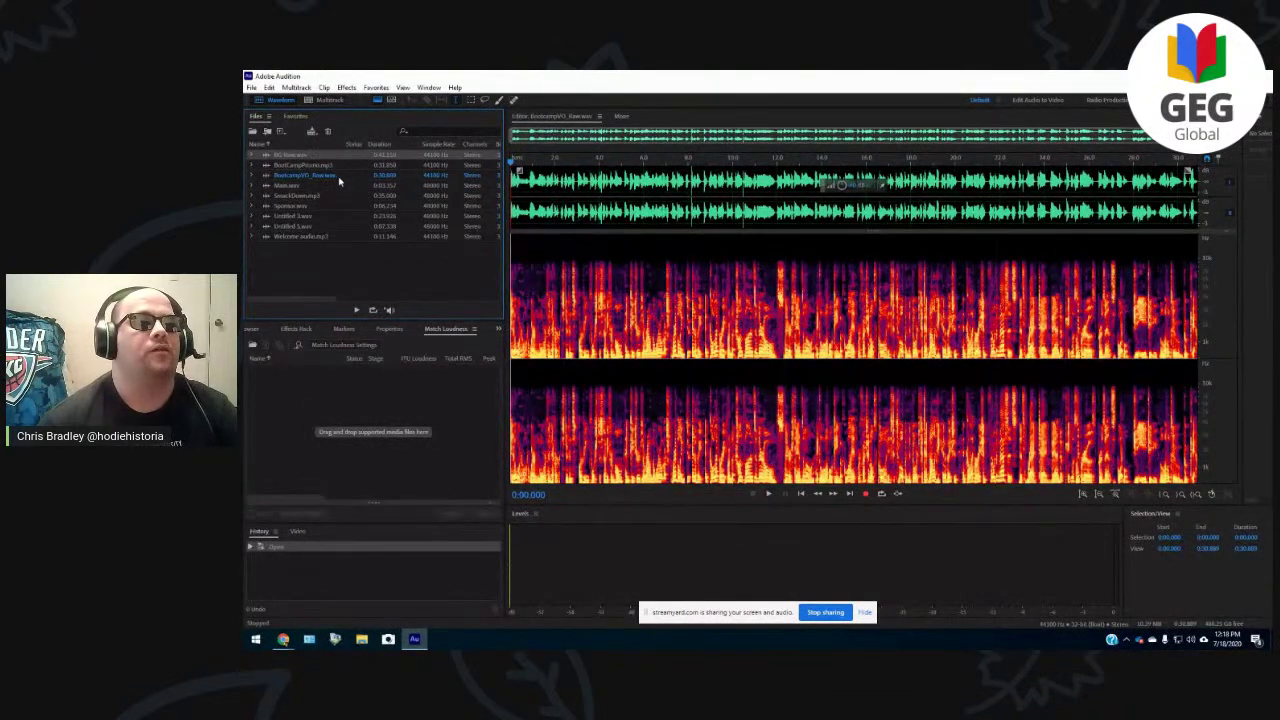
- Insert BootcampVO_Raw.wav into a new multitrack session, keeping the default session name and settings
left_click(326, 177)
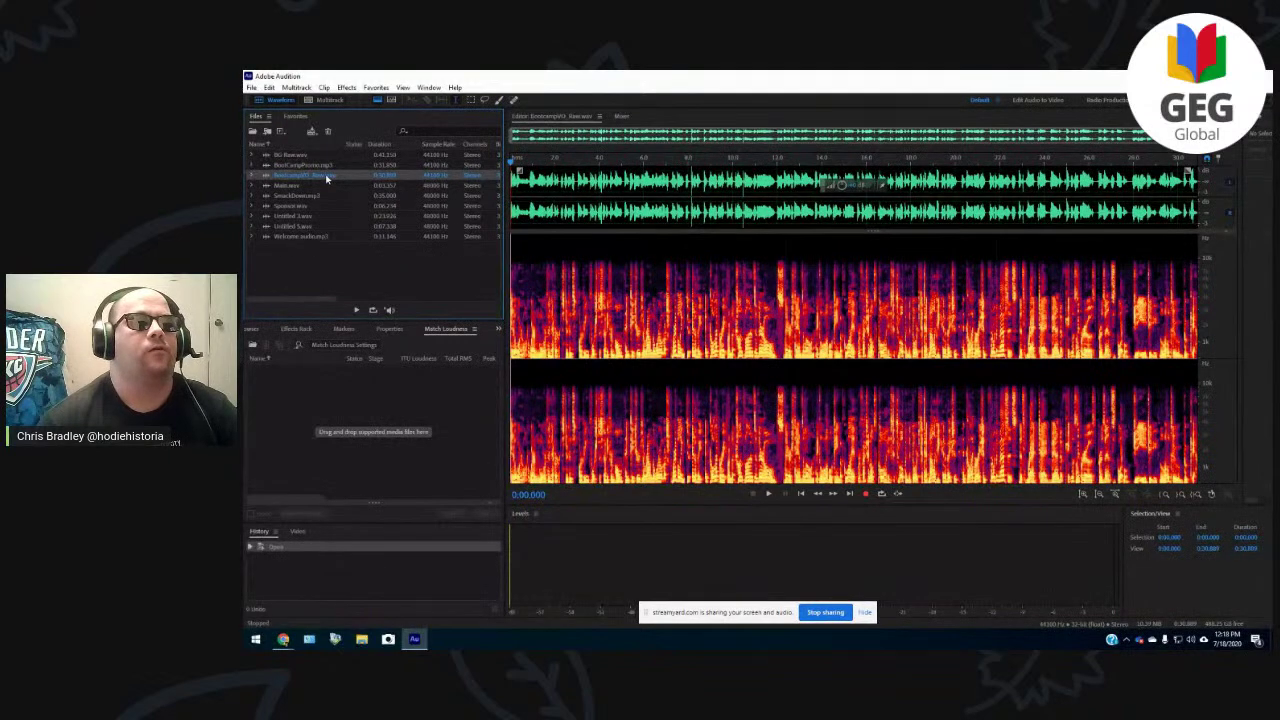
right_click(326, 178)
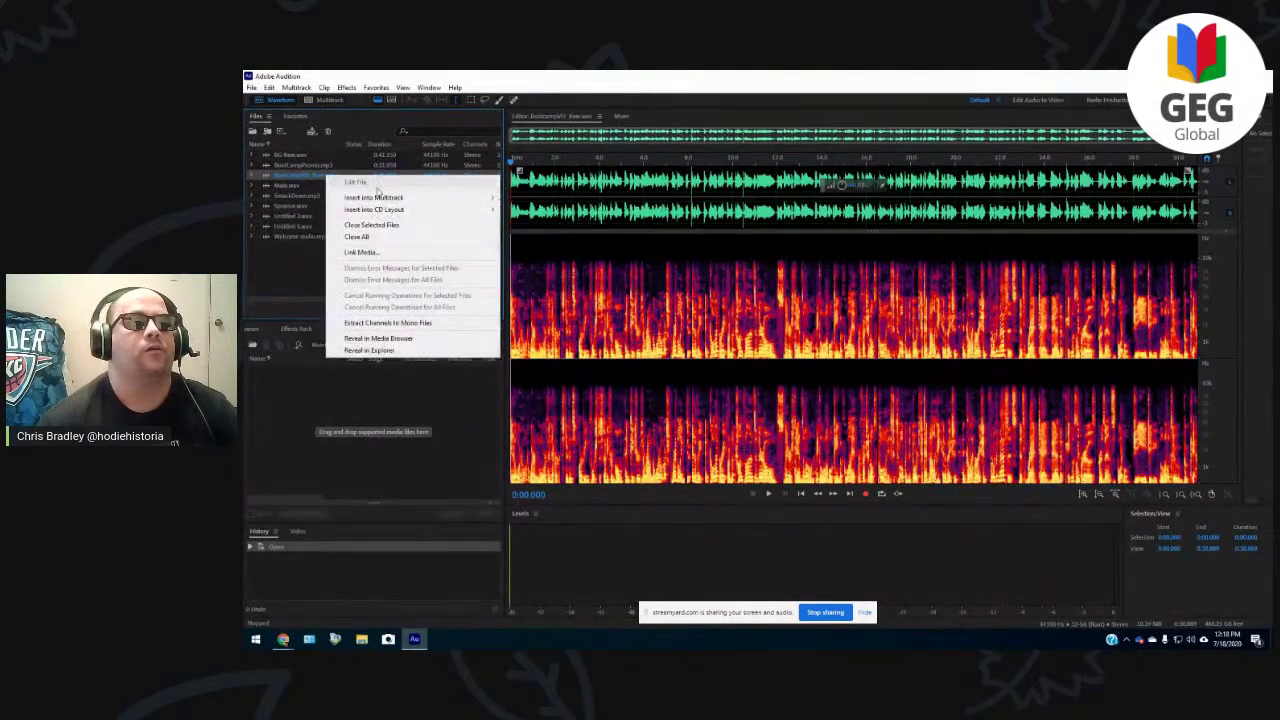
mouse_move(388, 199)
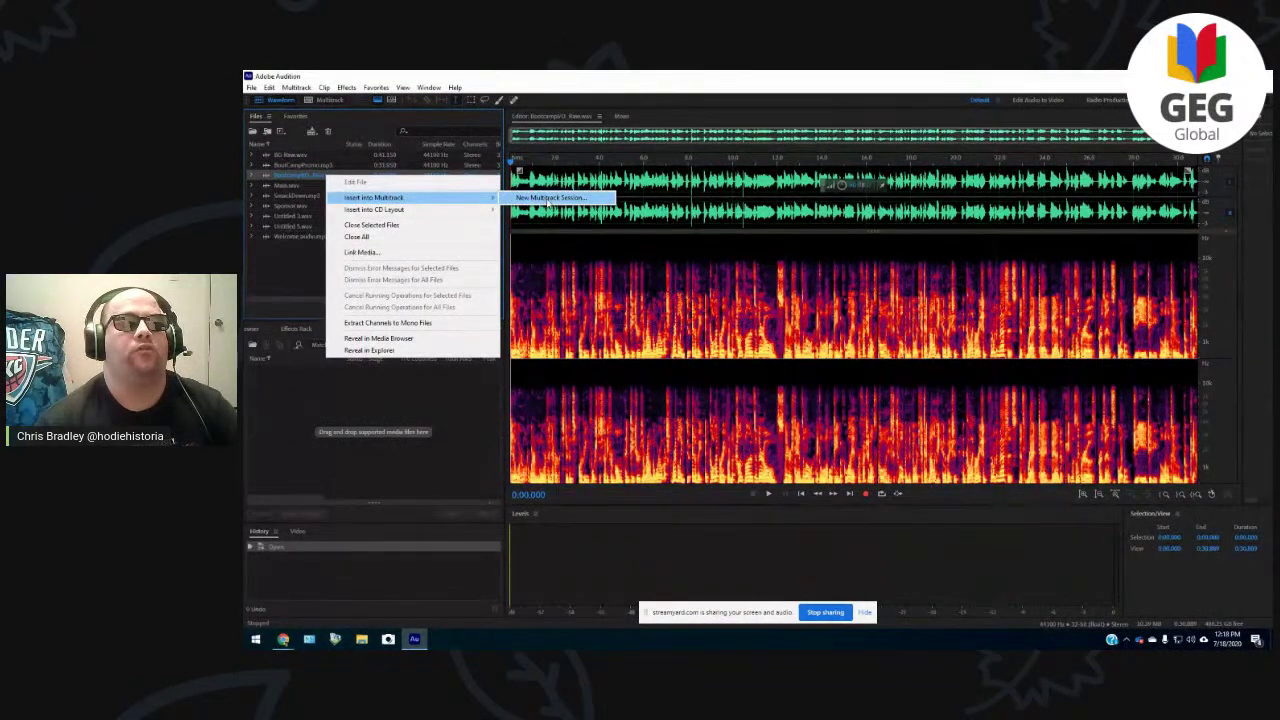
left_click(548, 199)
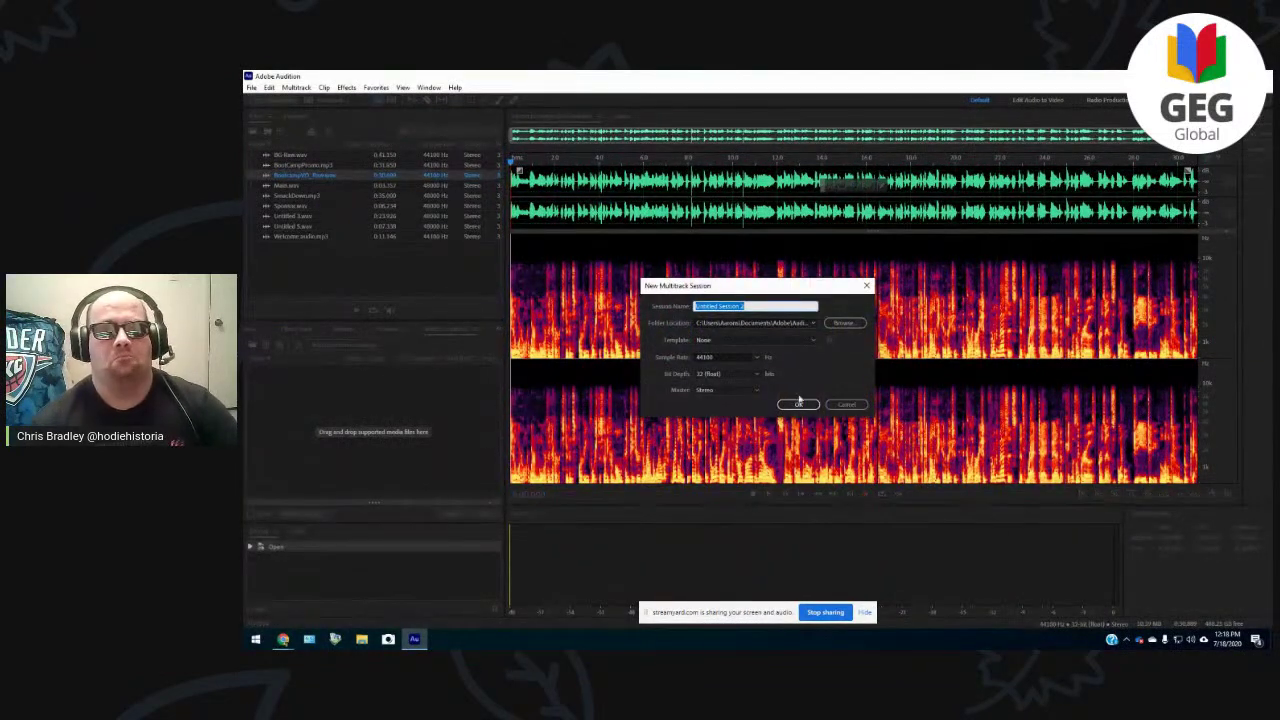
left_click(799, 404)
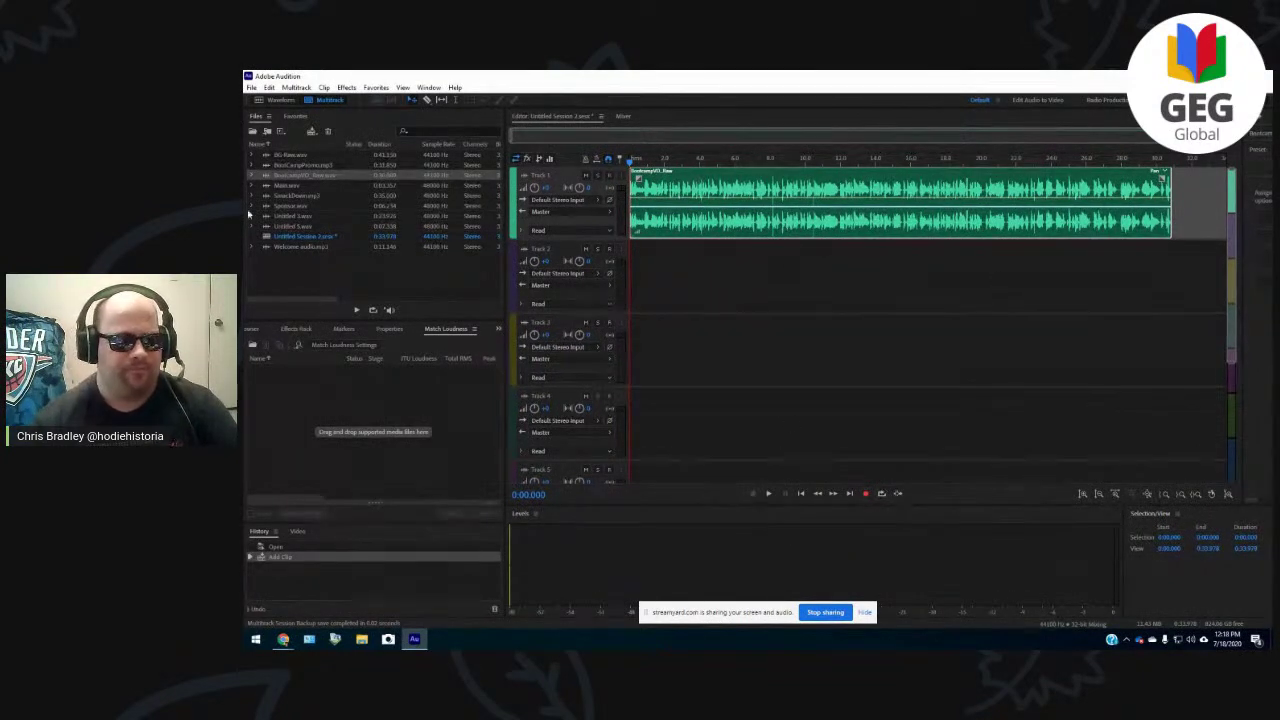
left_click(300, 157)
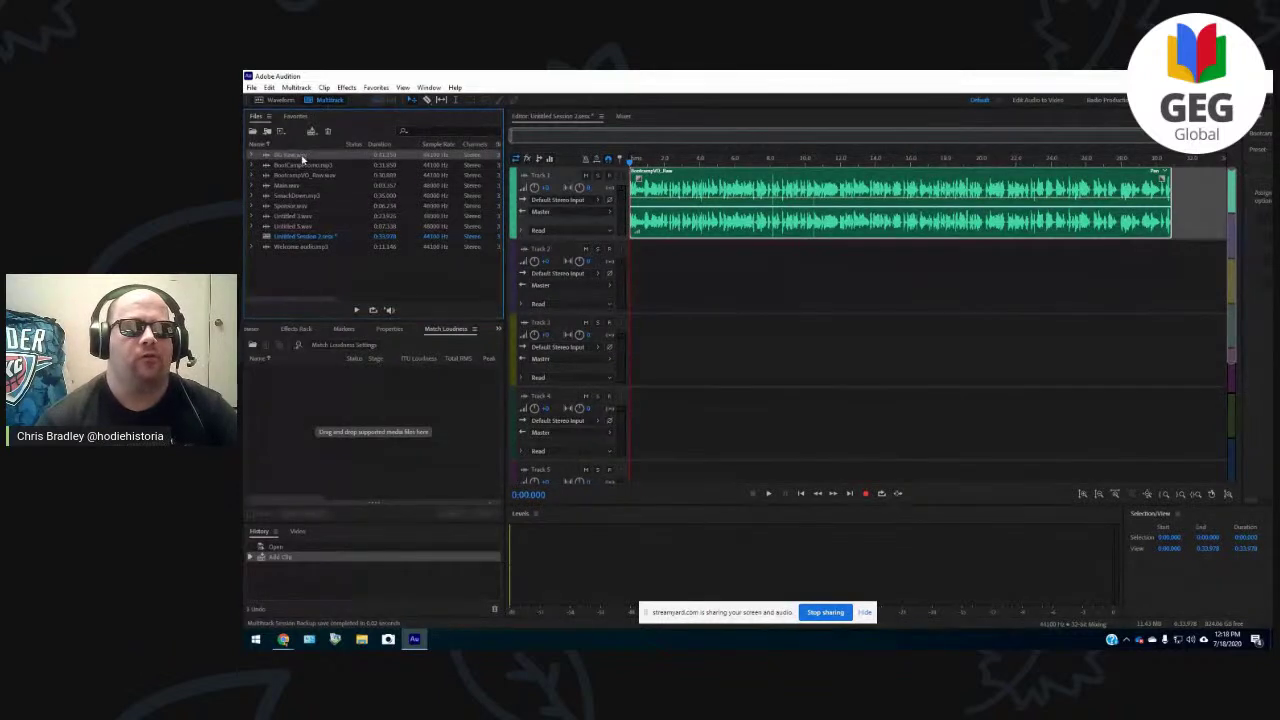
right_click(302, 160)
mouse_move(474, 180)
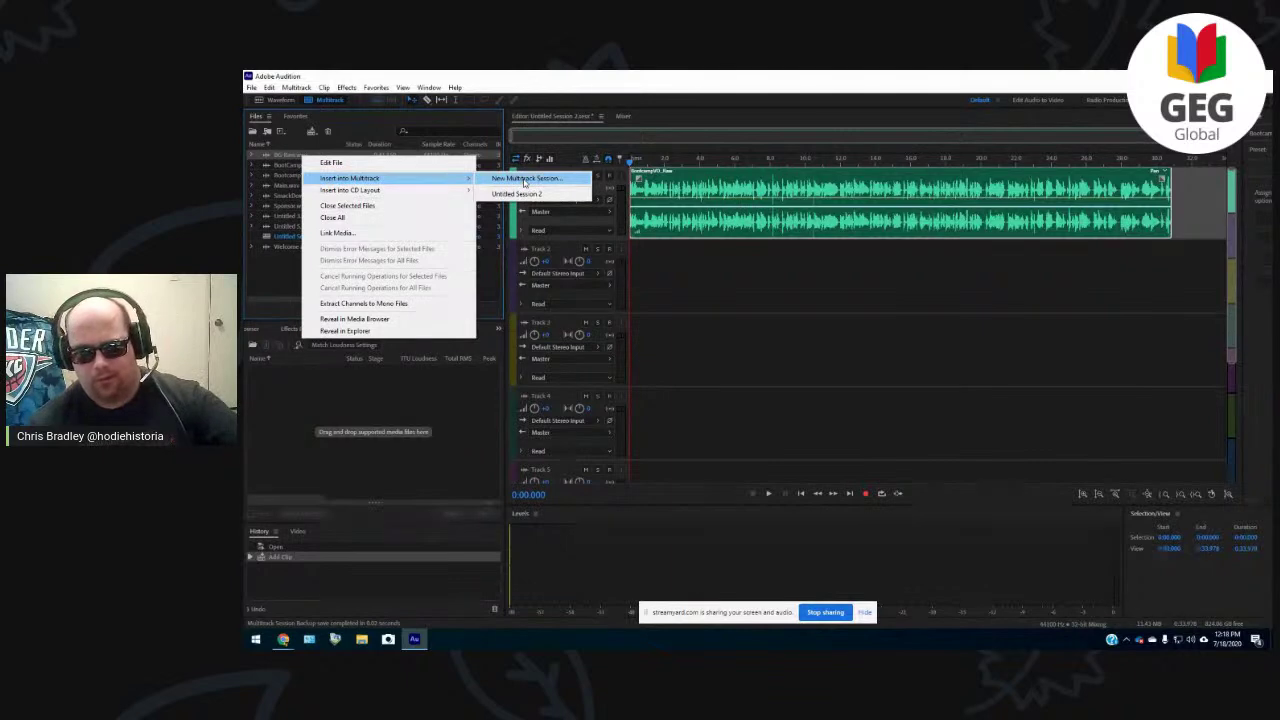
left_click(524, 180)
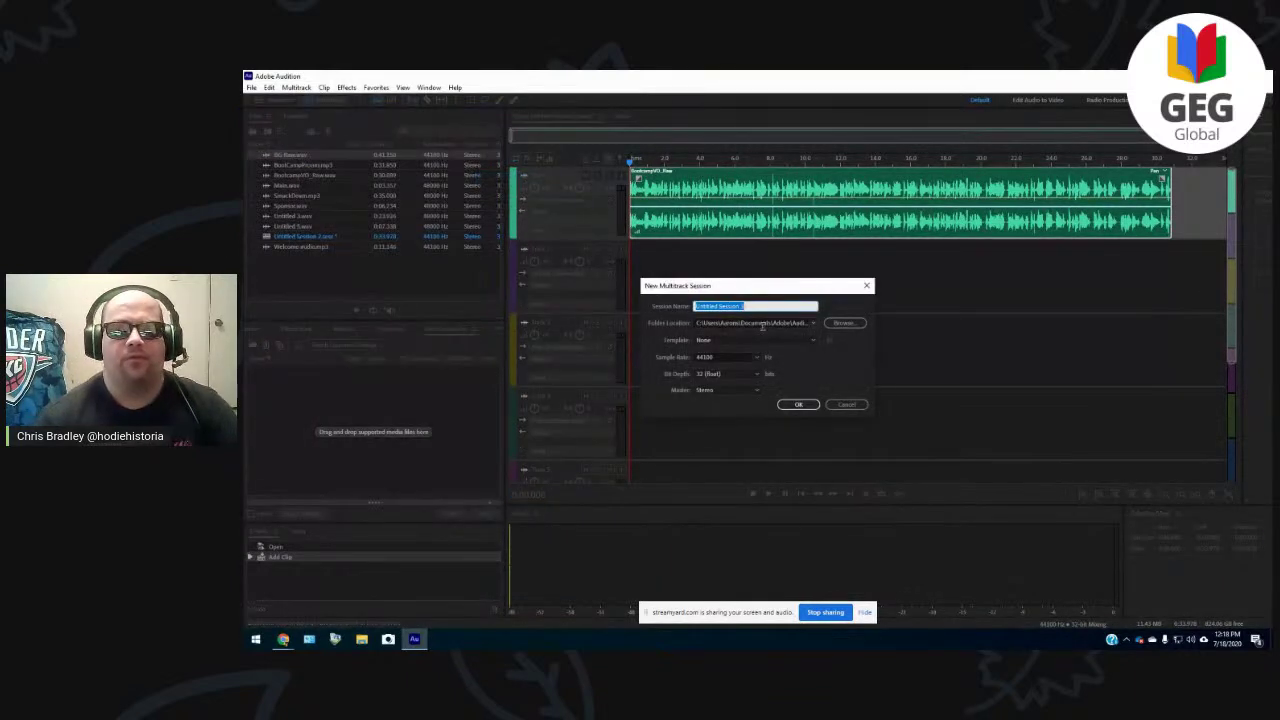
left_click(840, 404)
- Add BG-Raw.wav to Track 2 of the current multitrack session, starting at 0:00.000 beneath the voice-over clip
right_click(297, 152)
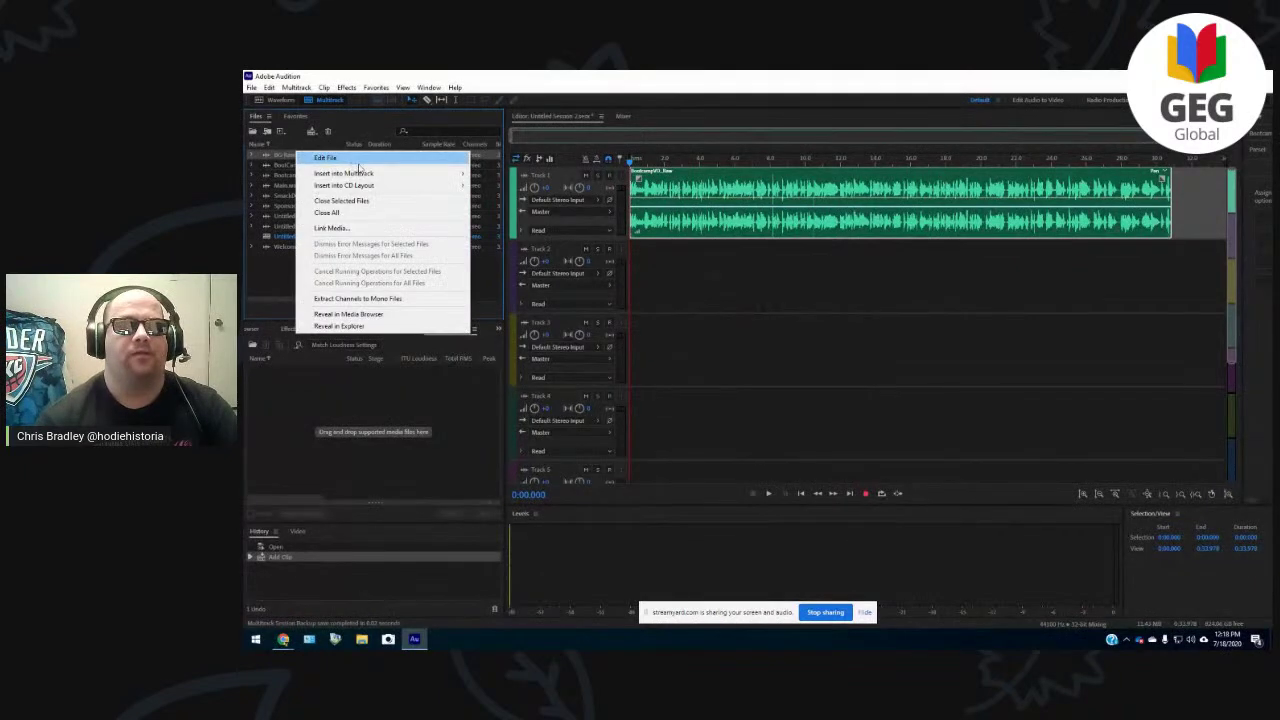
mouse_move(421, 176)
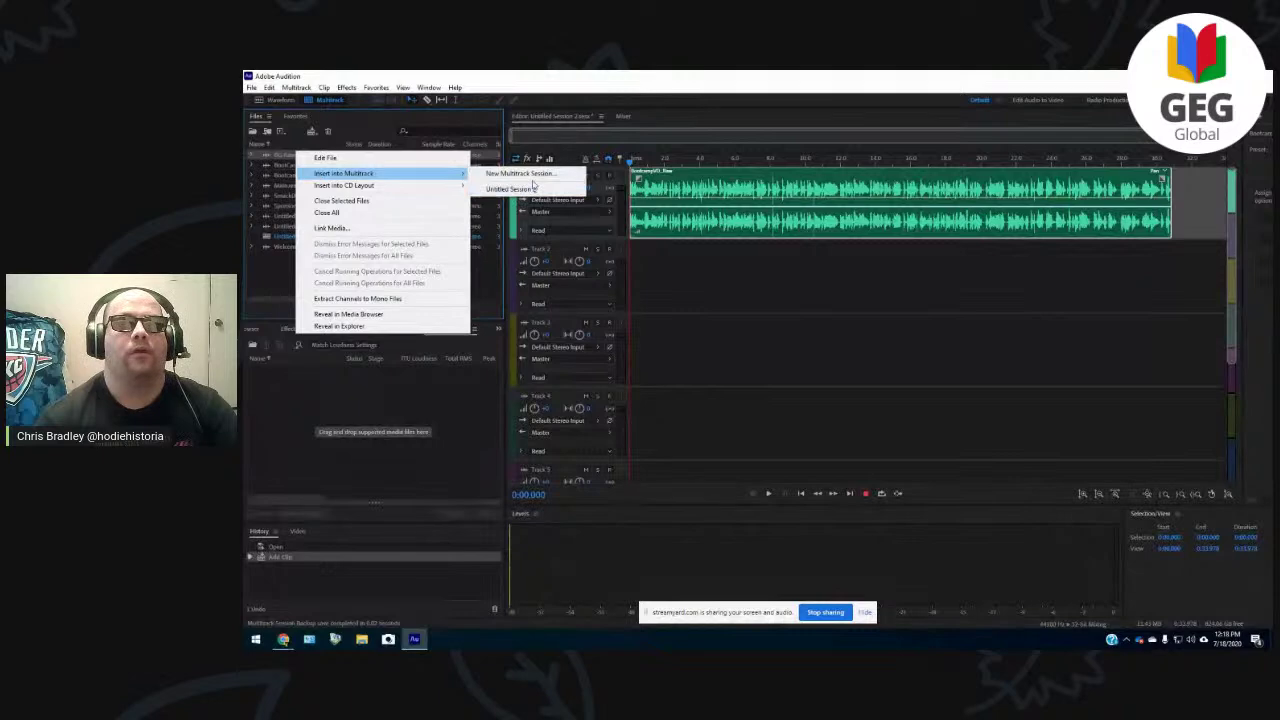
left_click(285, 157)
left_click_drag(285, 157, 650, 266)
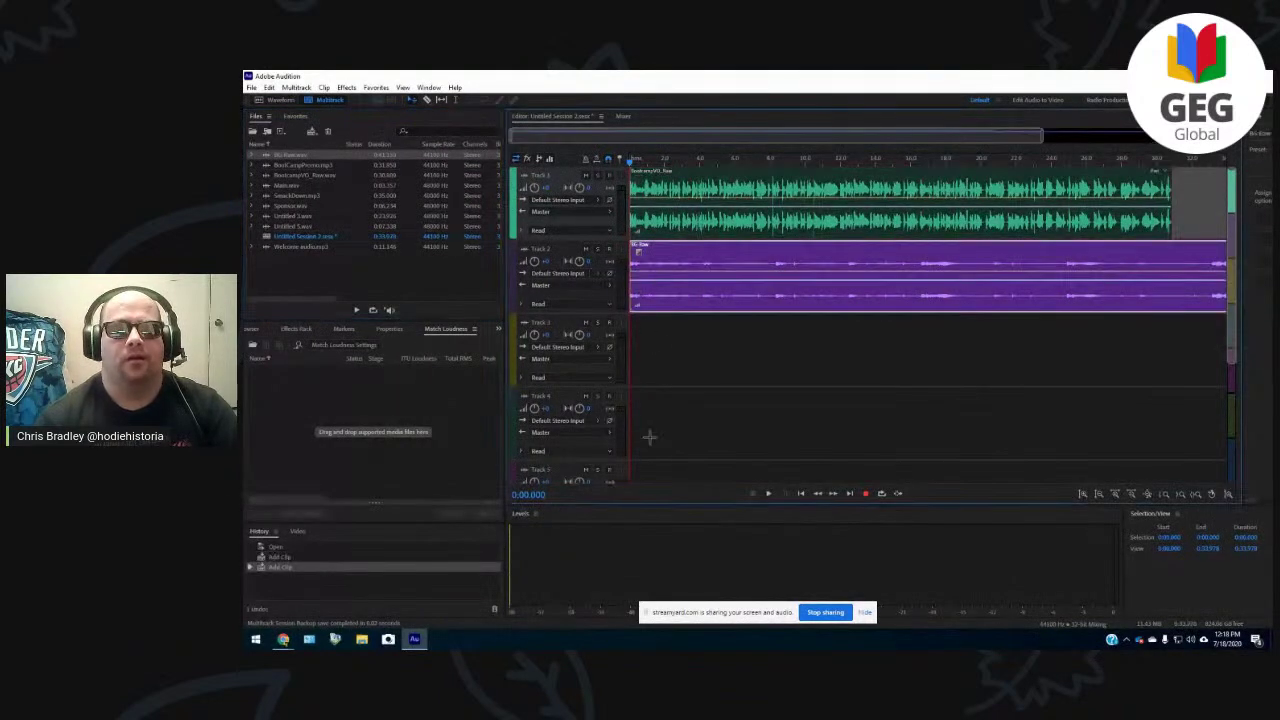
- Move the voice-over clip on Track 1 to start at about 0.5 s, keeping the background music at 0:00.000 on Track 2
left_click(1000, 311)
left_click_drag(1000, 311, 915, 282)
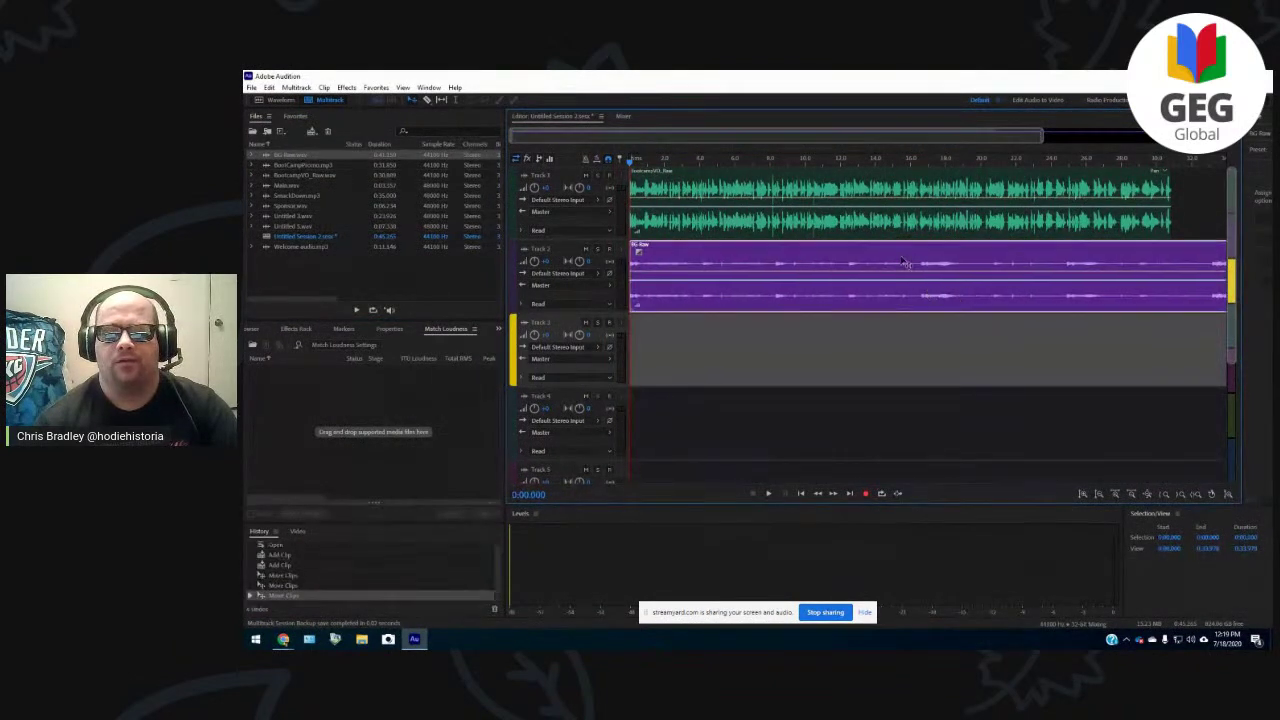
mouse_move(850, 188)
left_mouse_down()
mouse_move(884, 192)
mouse_move(850, 202)
left_mouse_up()
left_click(676, 280)
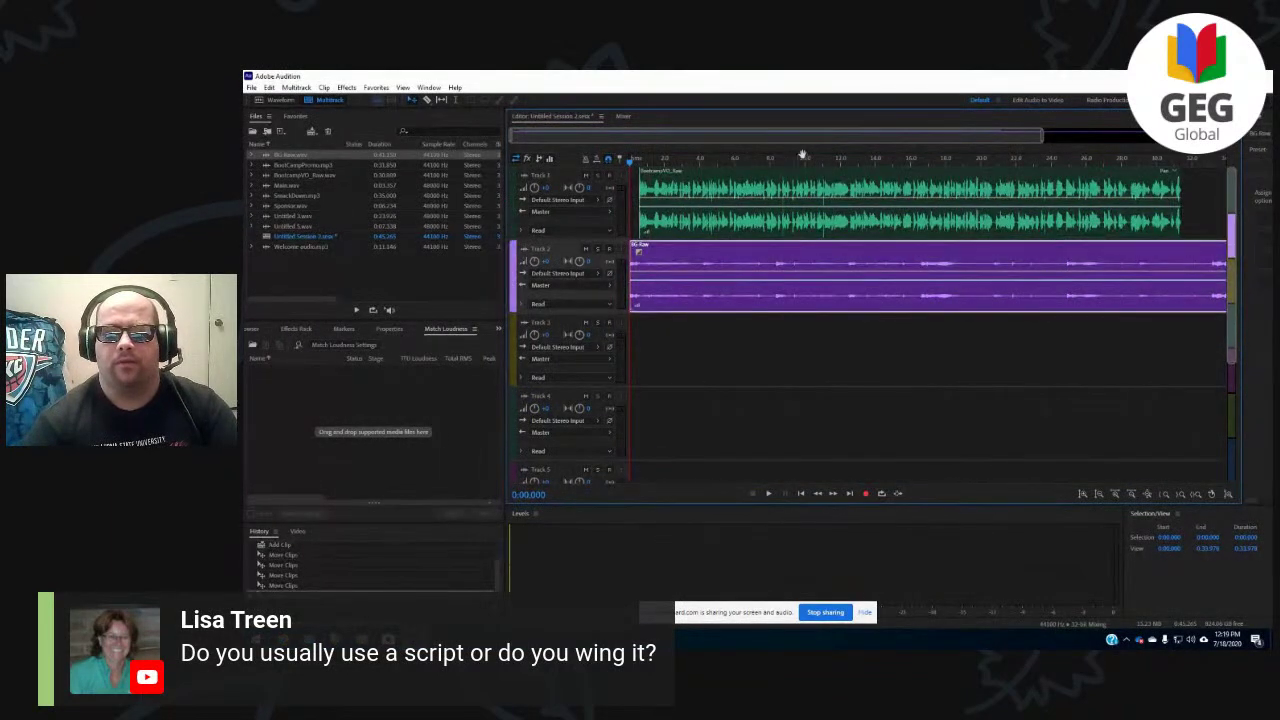
- Trim the end of the background music clip on Track 2 to about 32 s, just past the end of the voice-over
left_click_drag(852, 128, 1121, 192)
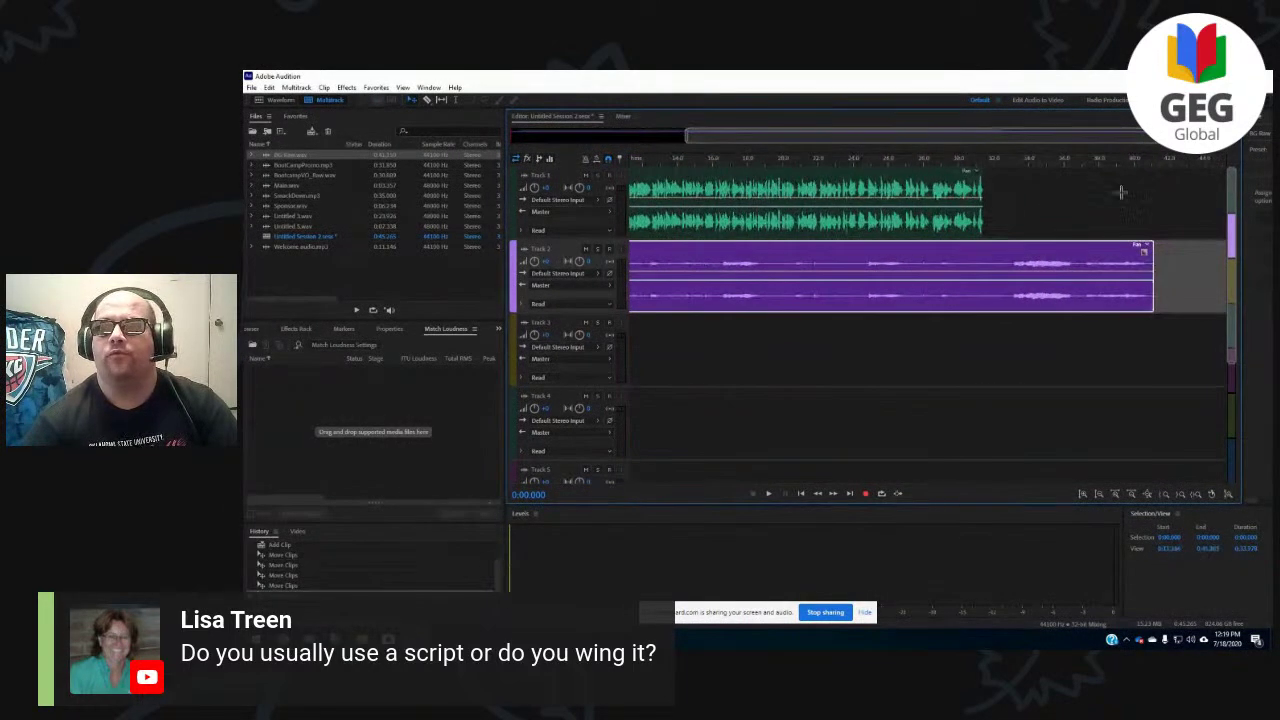
left_click_drag(1152, 298, 991, 298)
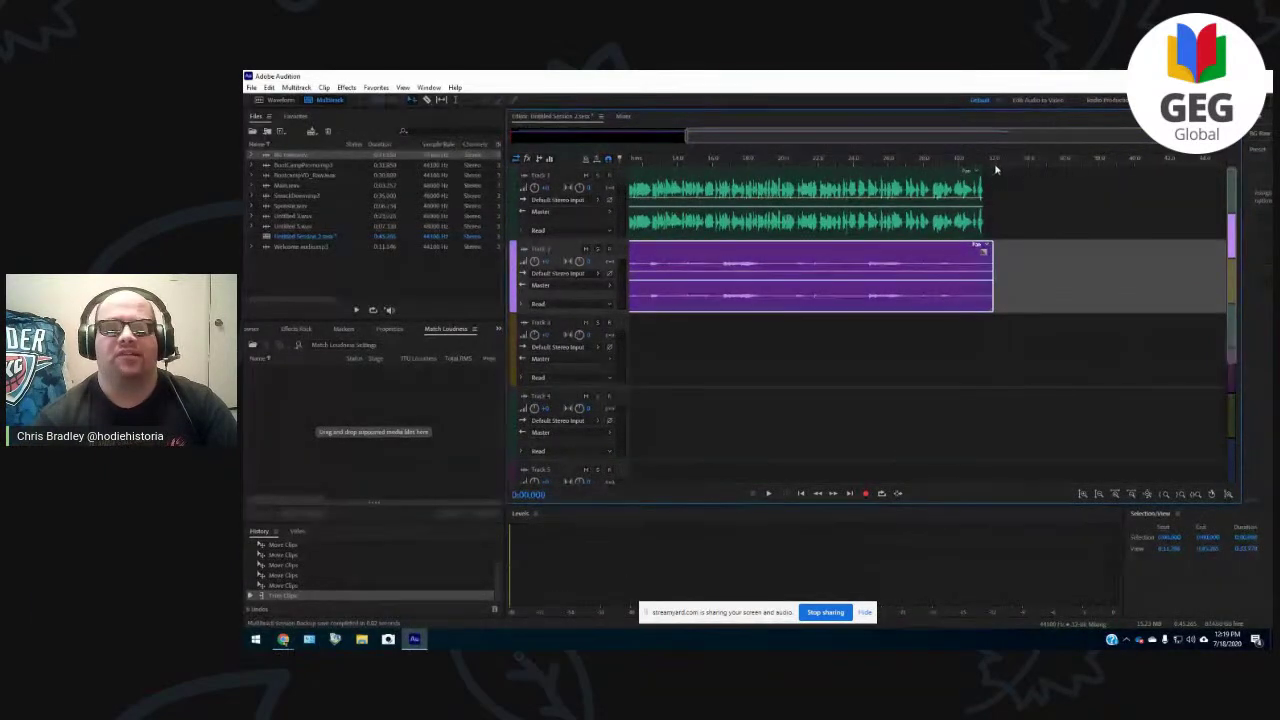
left_click_drag(693, 131, 535, 138)
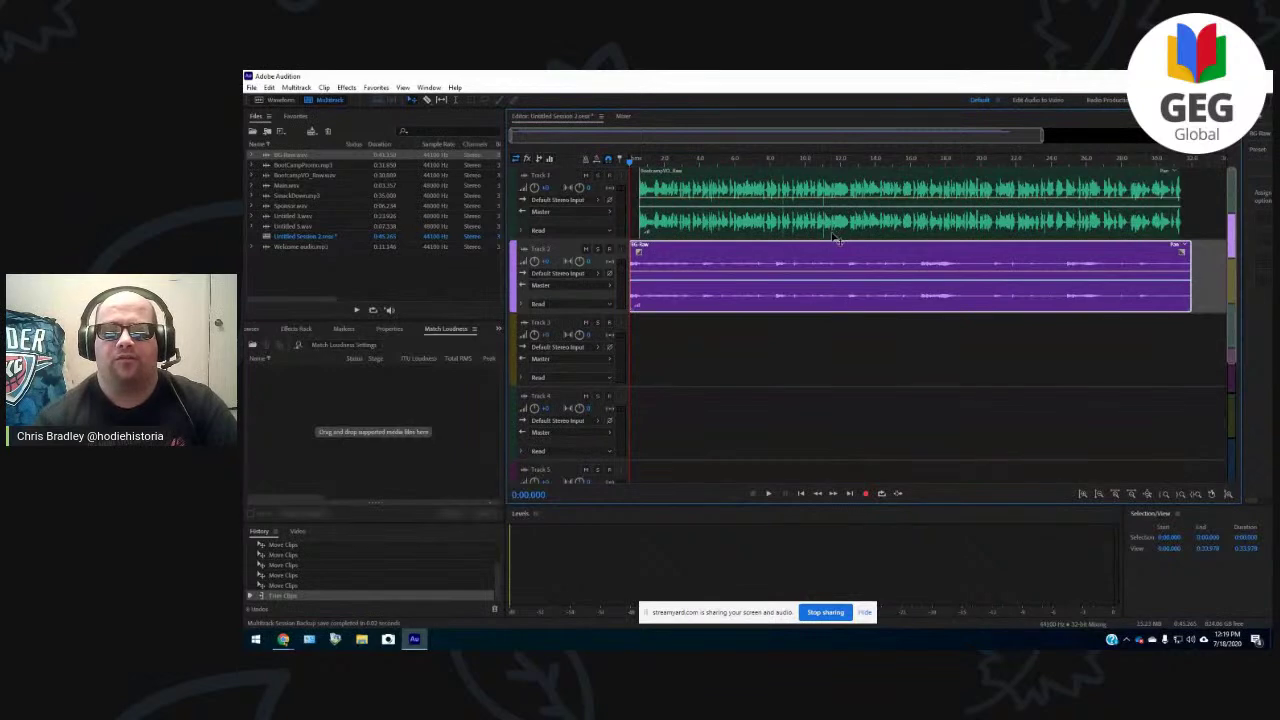
- Open BG-Raw.wav in the waveform editor and examine its waveform and spectrogram over the full length
left_click(273, 100)
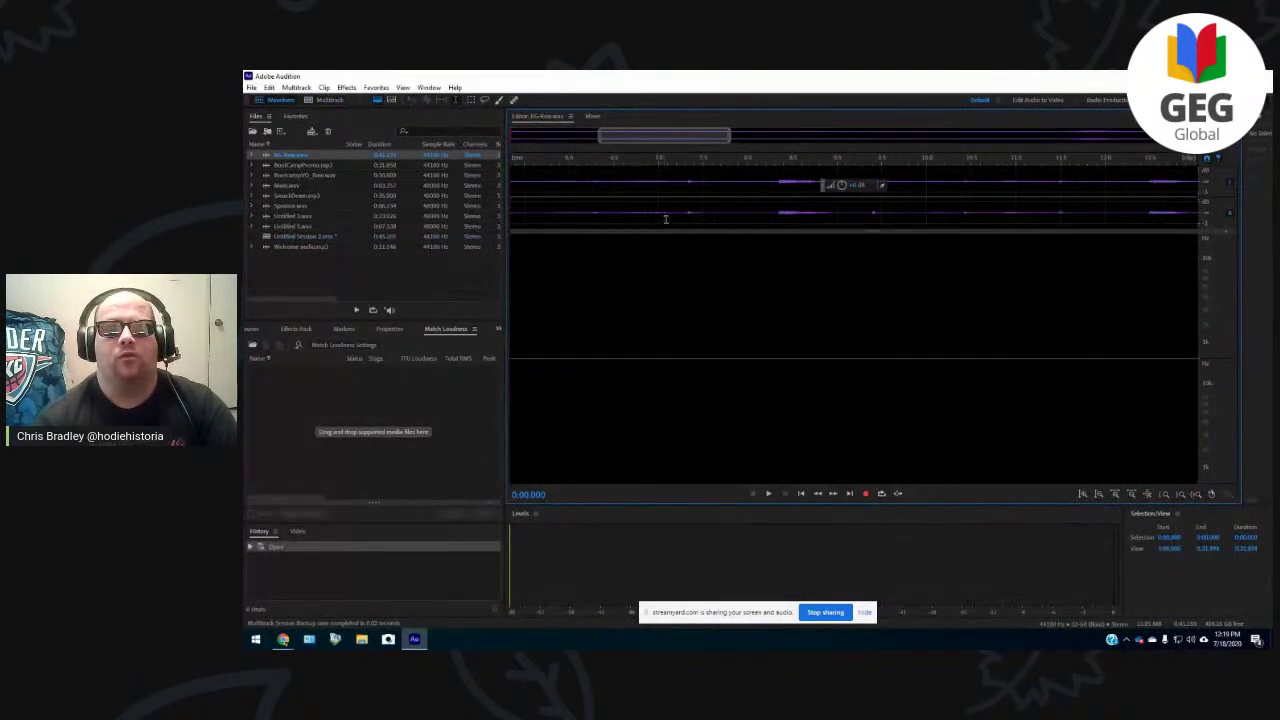
scroll(676, 210, "down", 3)
scroll(679, 202, "down", 3)
scroll(679, 202, "up", 5)
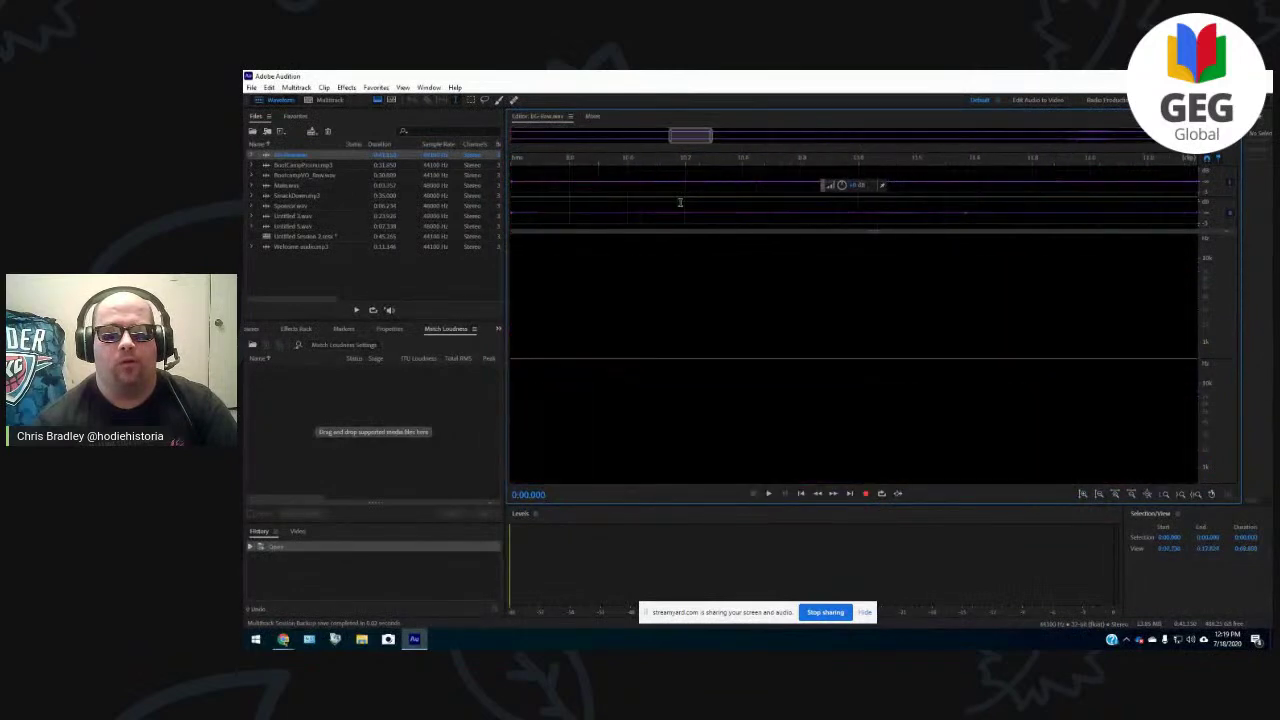
scroll(680, 202, "down", 4)
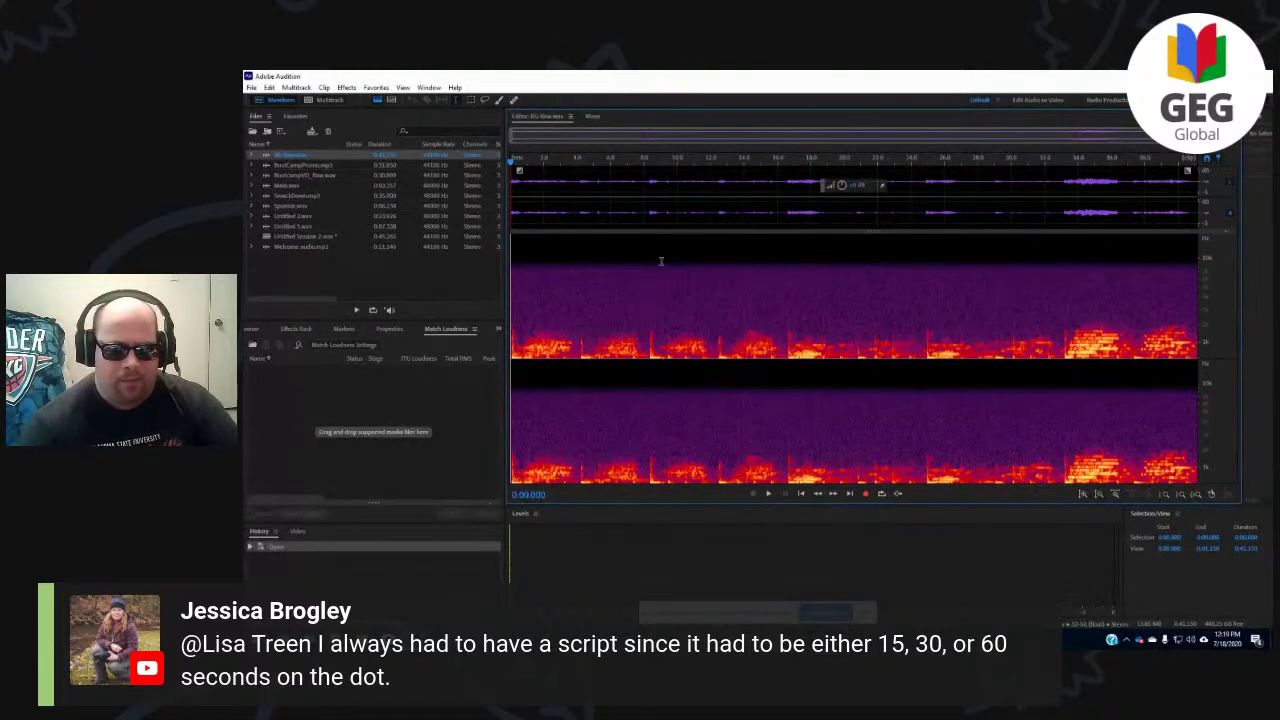
- Return to the multitrack session and play its first seven seconds in short bursts, comparing the level meters of Tracks 1 and 2
left_click(328, 100)
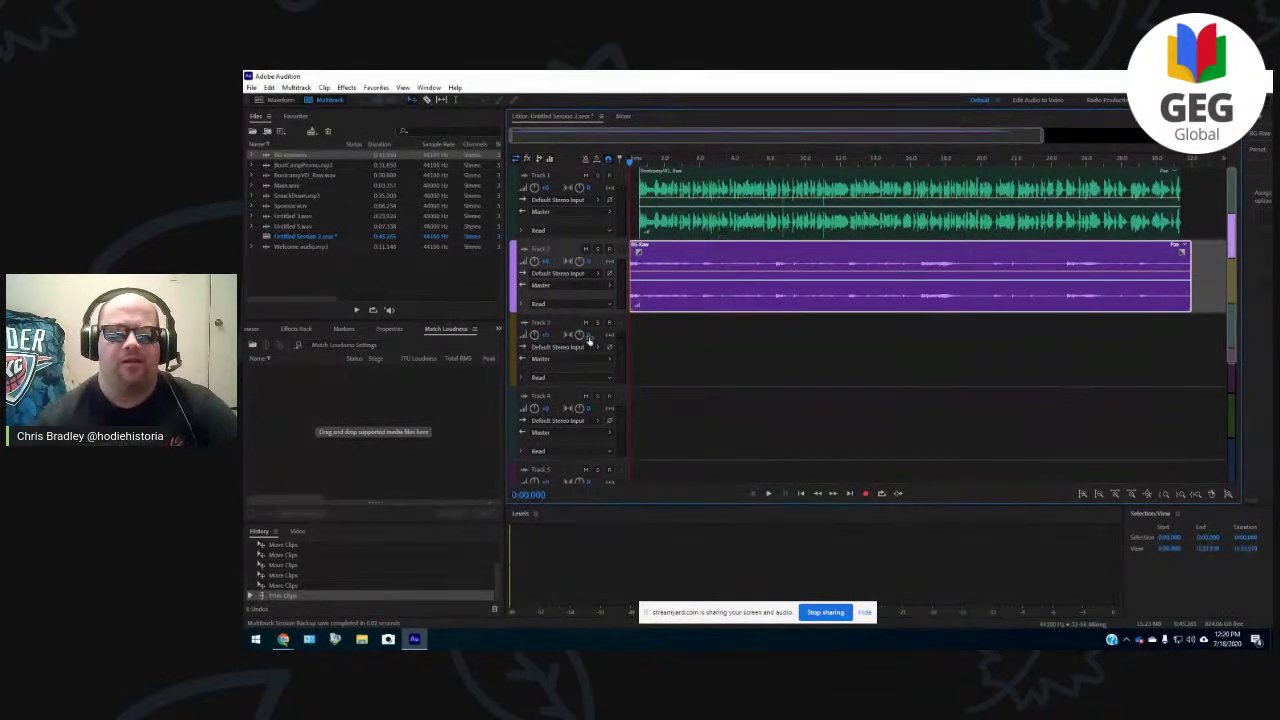
key("space")
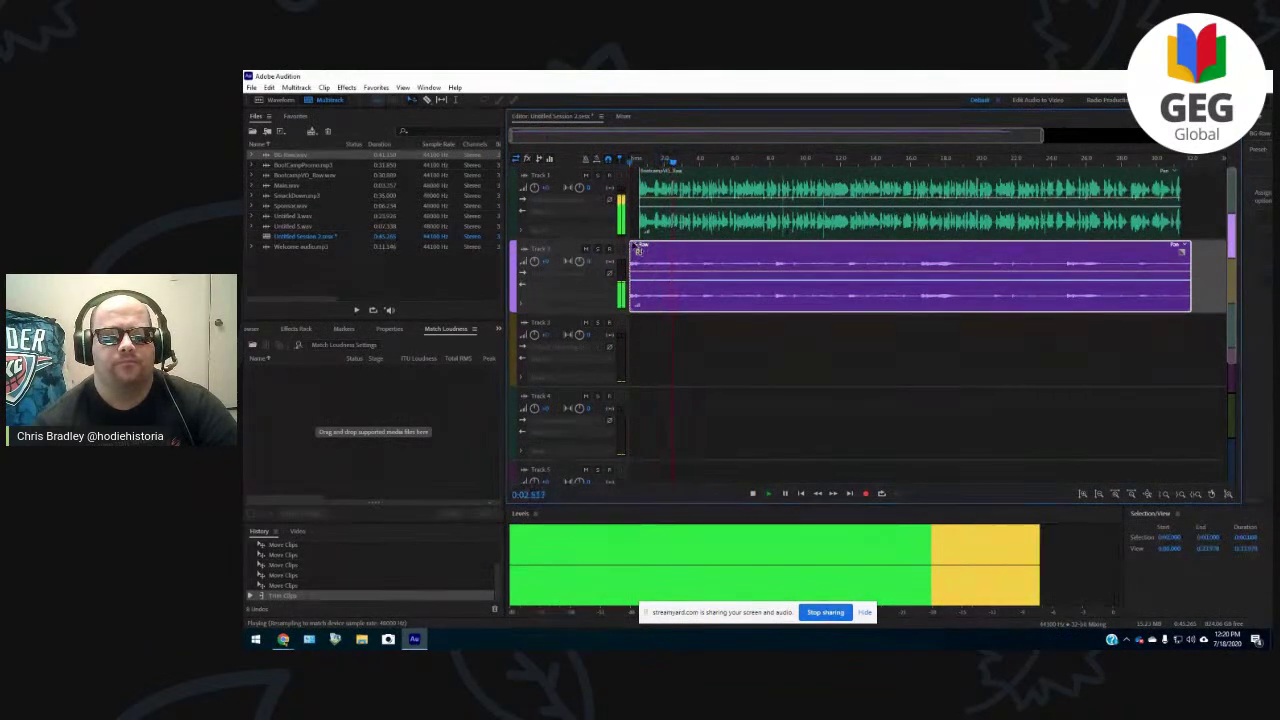
key("space")
key("space")
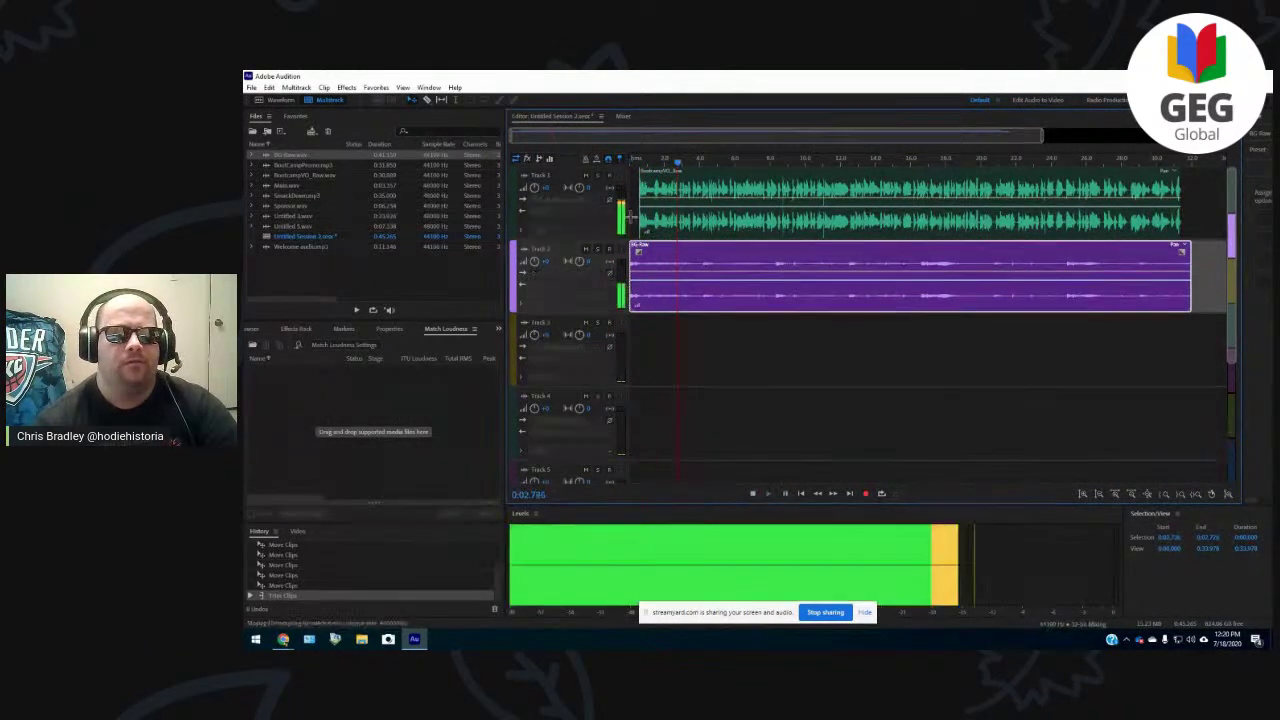
key("space")
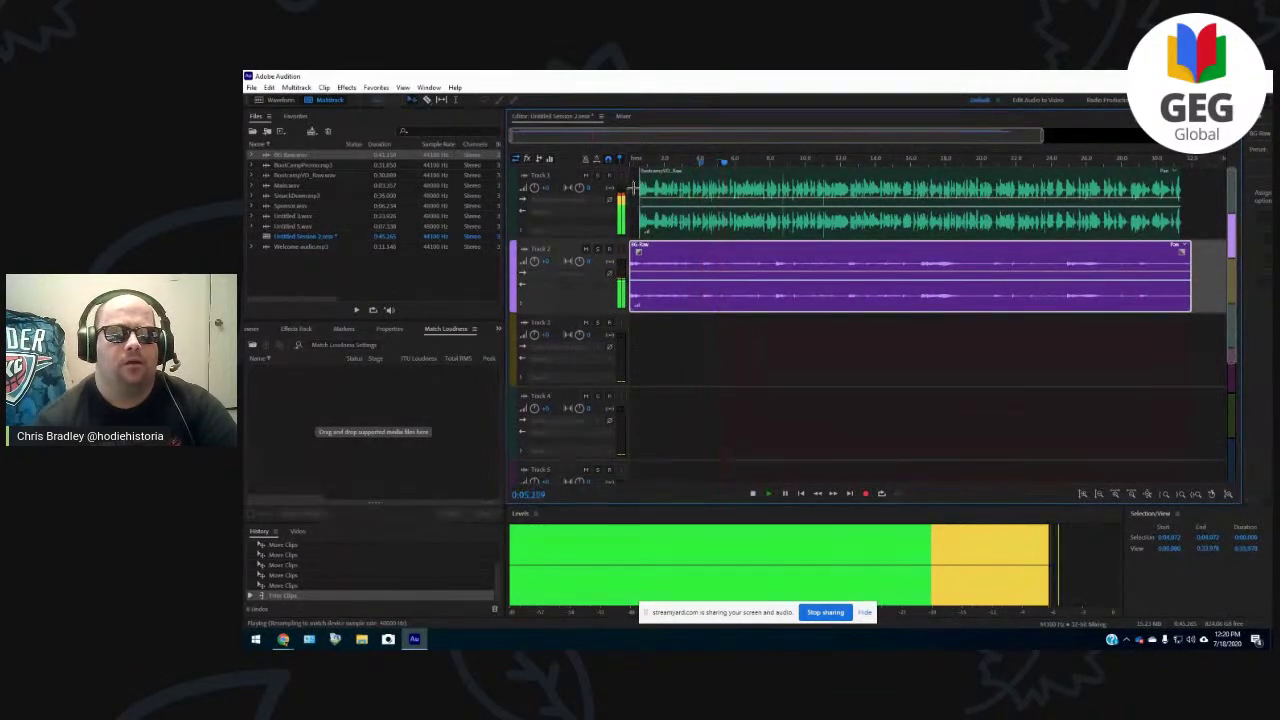
key("space")
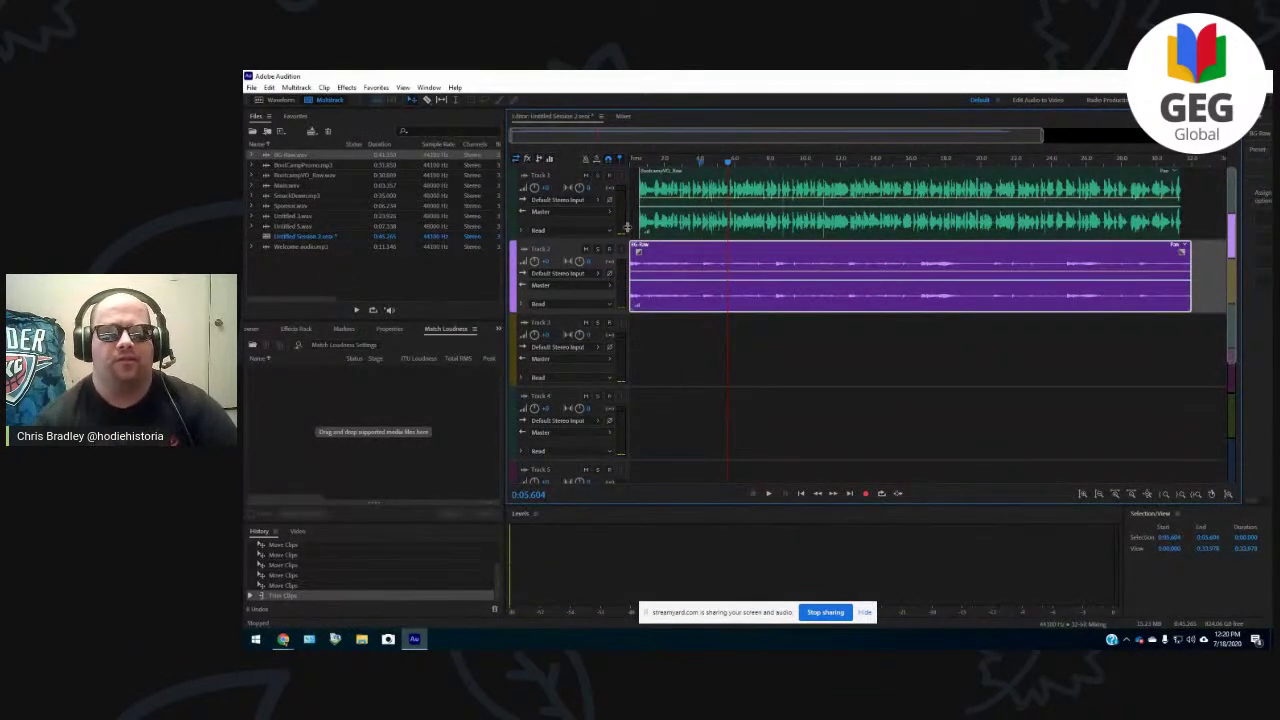
key("space")
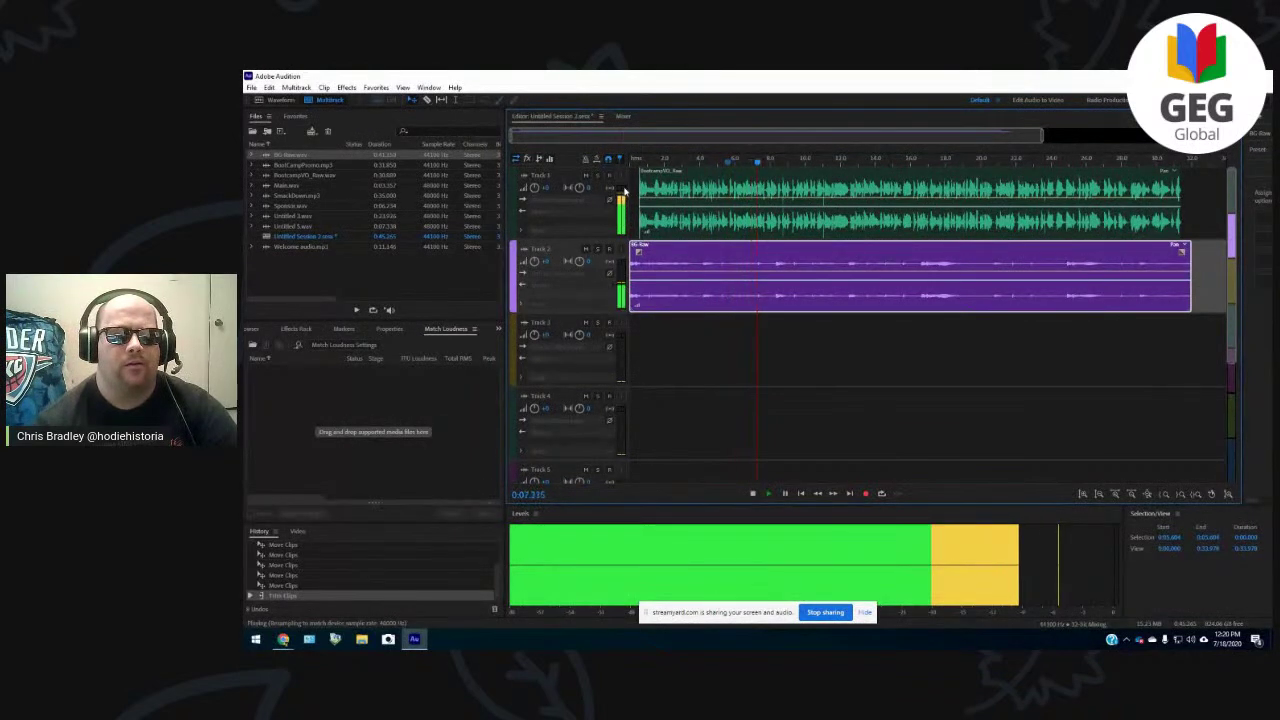
key("space")
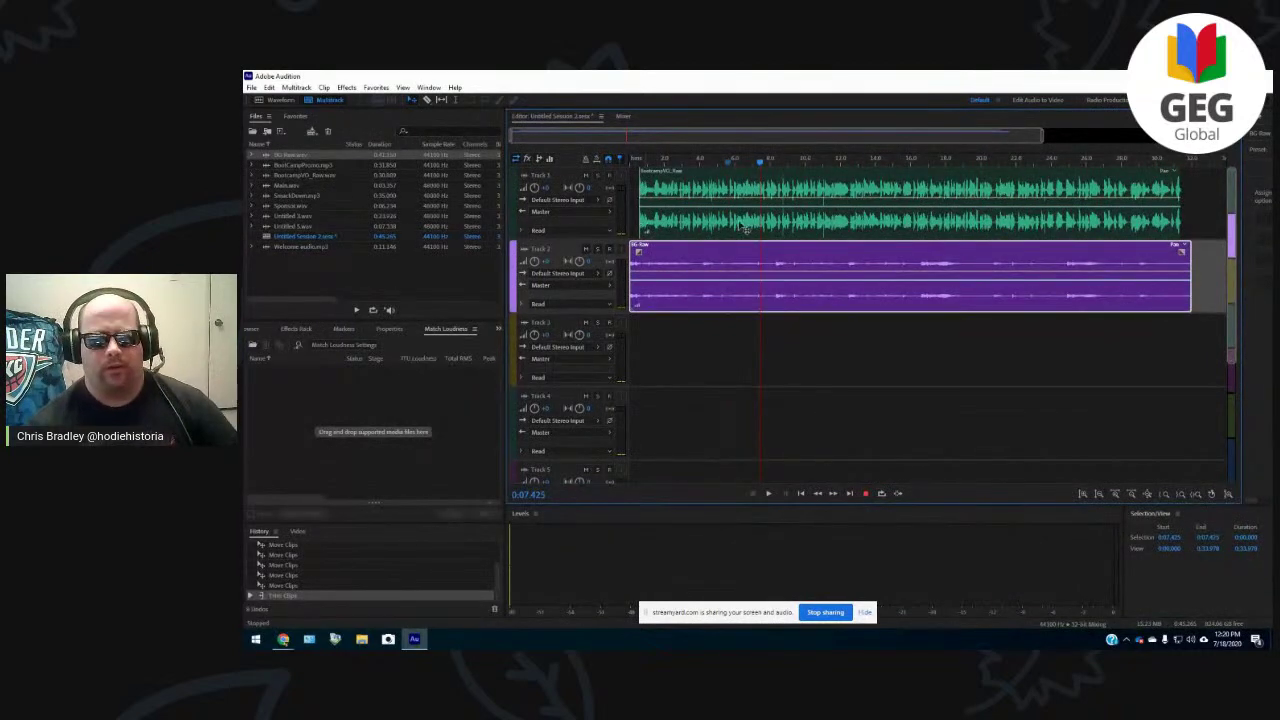
- Open BG-Raw.wav in the waveform editor, select the quiet passage from about 15.65 s to 16.62 s, and play it
left_click(790, 203)
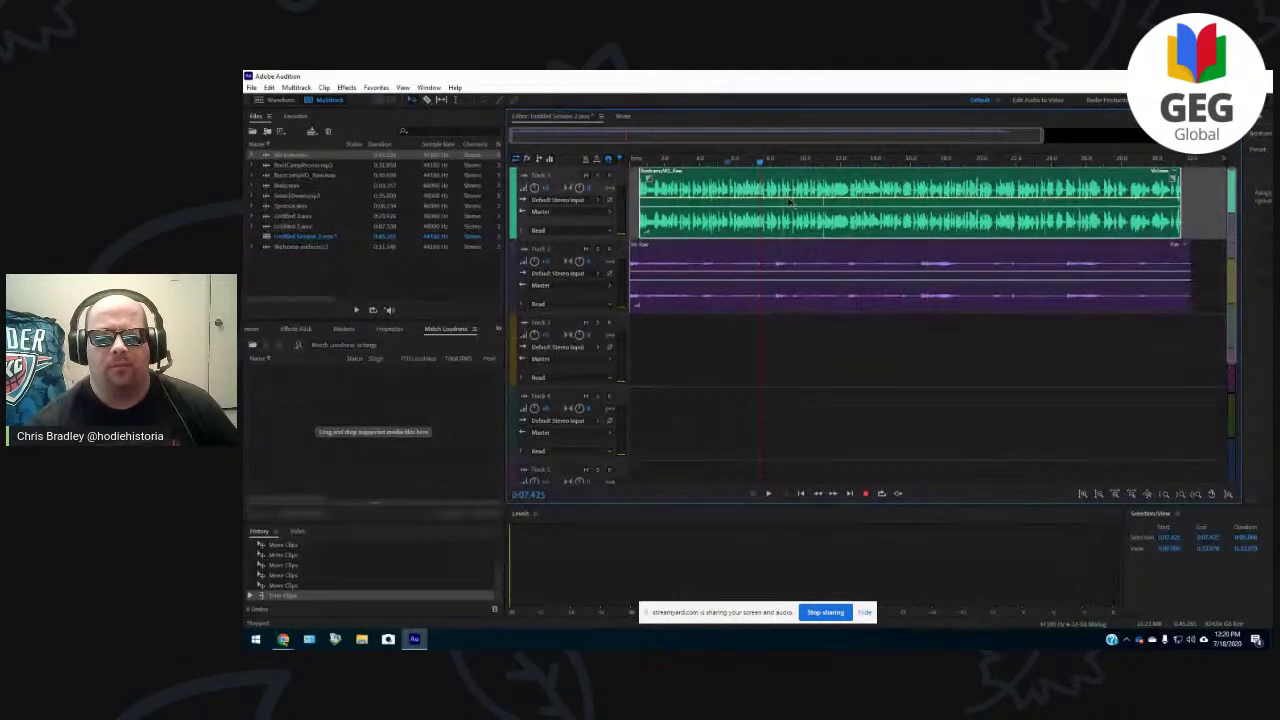
double_click(298, 157)
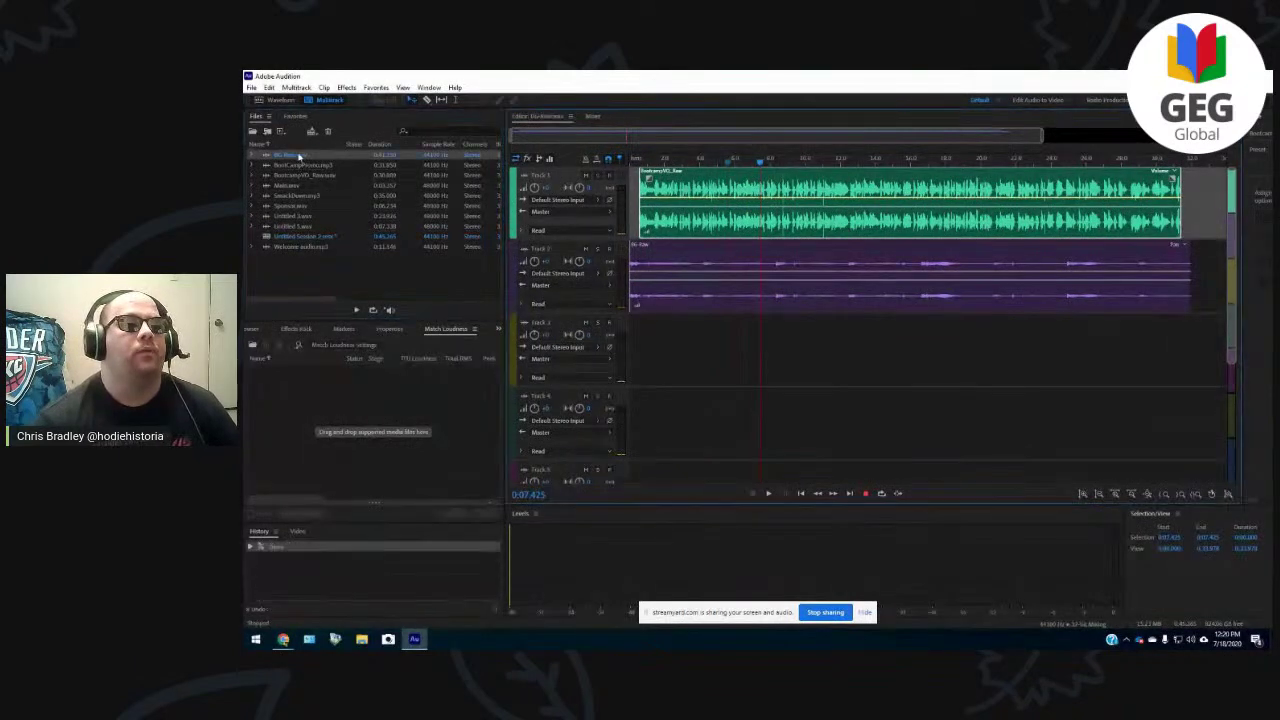
left_click(786, 200)
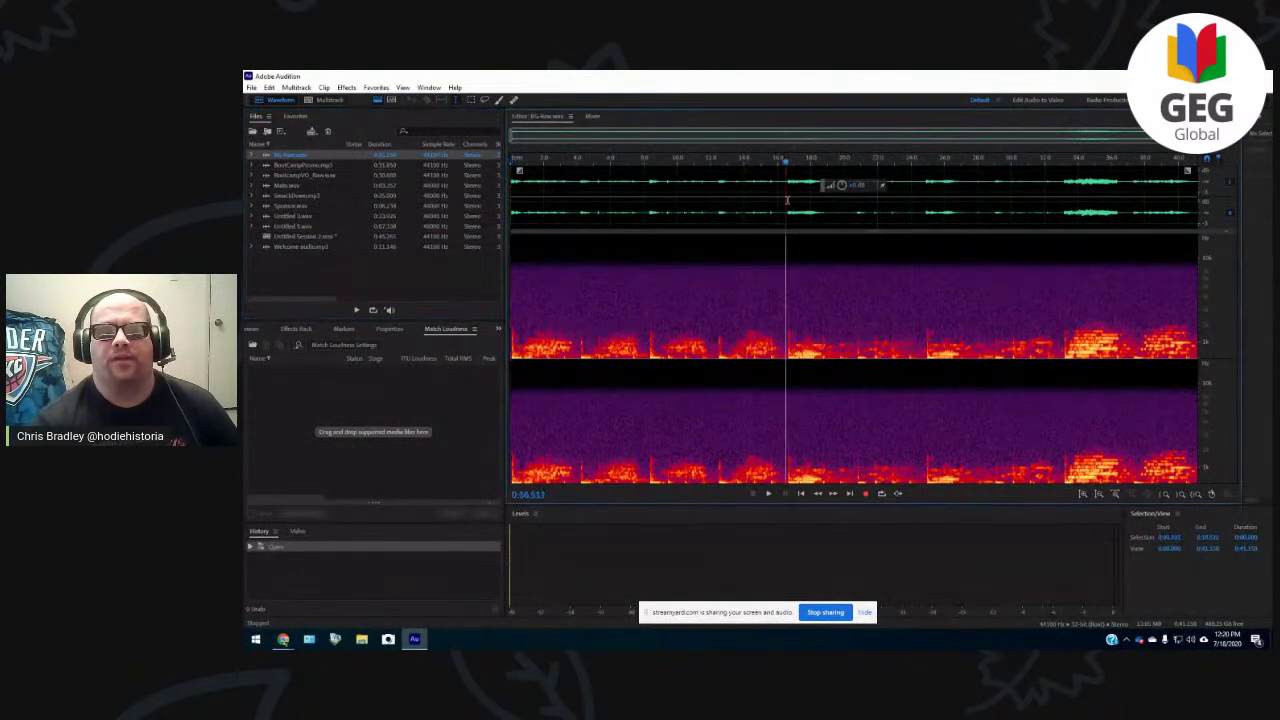
scroll(790, 200, "up", 4)
left_click(608, 199)
left_click_drag(608, 199, 766, 213)
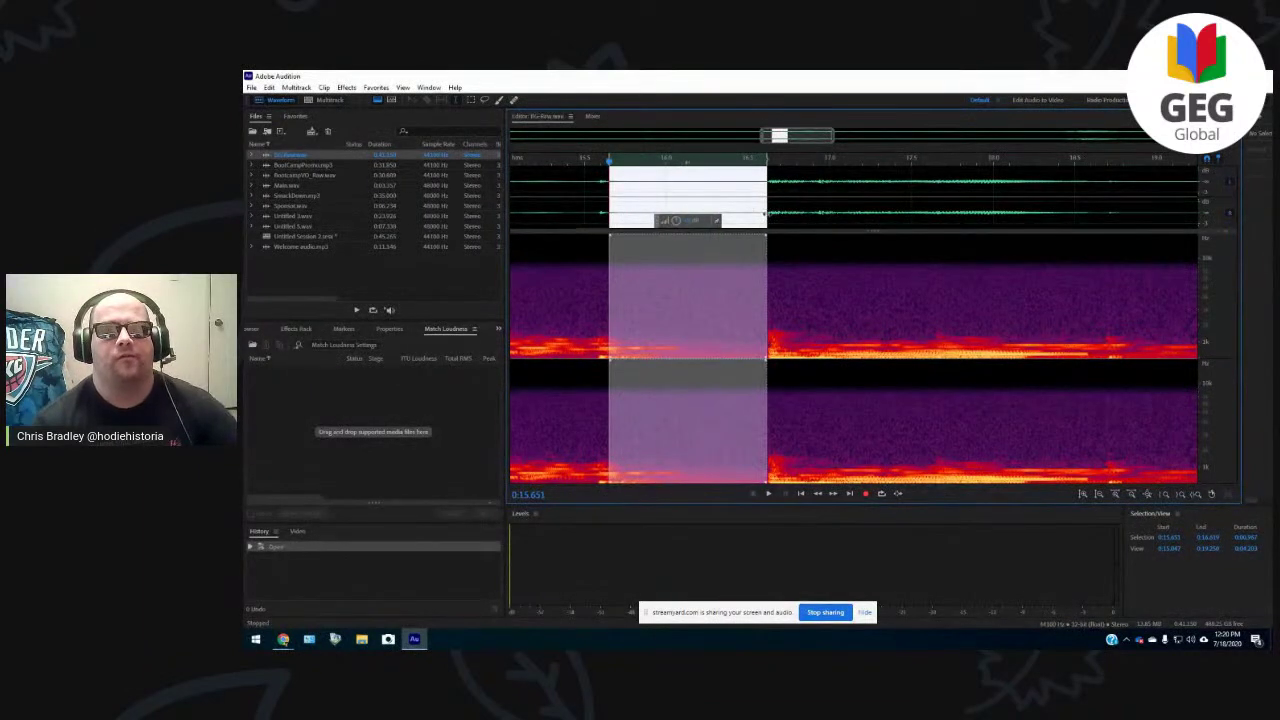
key("space")
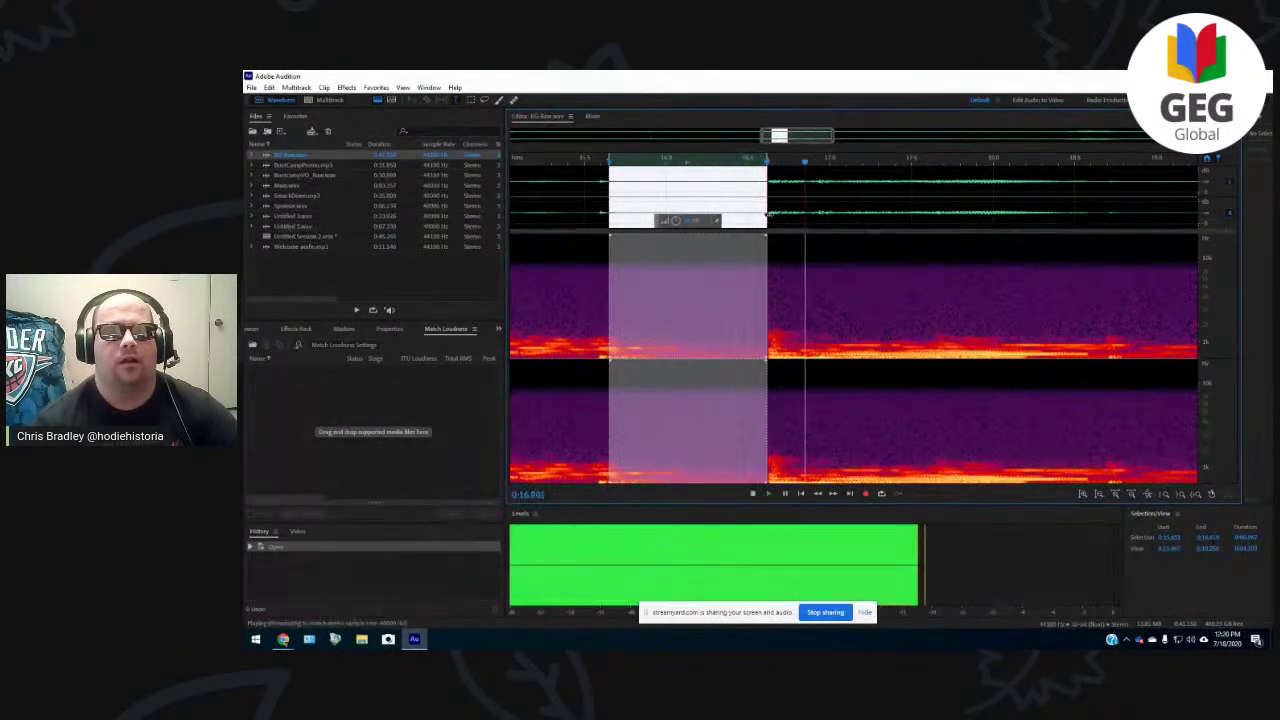
- Open BootcampVO_Raw.wav in the waveform editor and listen to its first two seconds
left_click(314, 166)
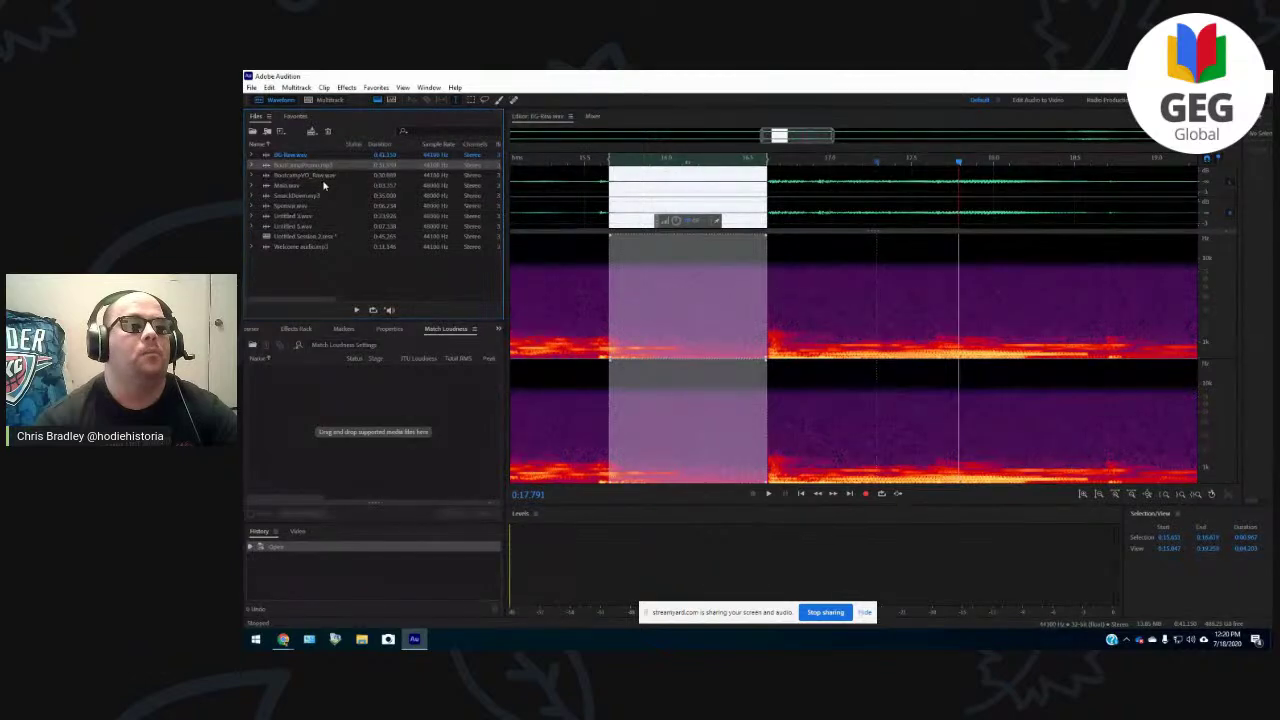
double_click(321, 177)
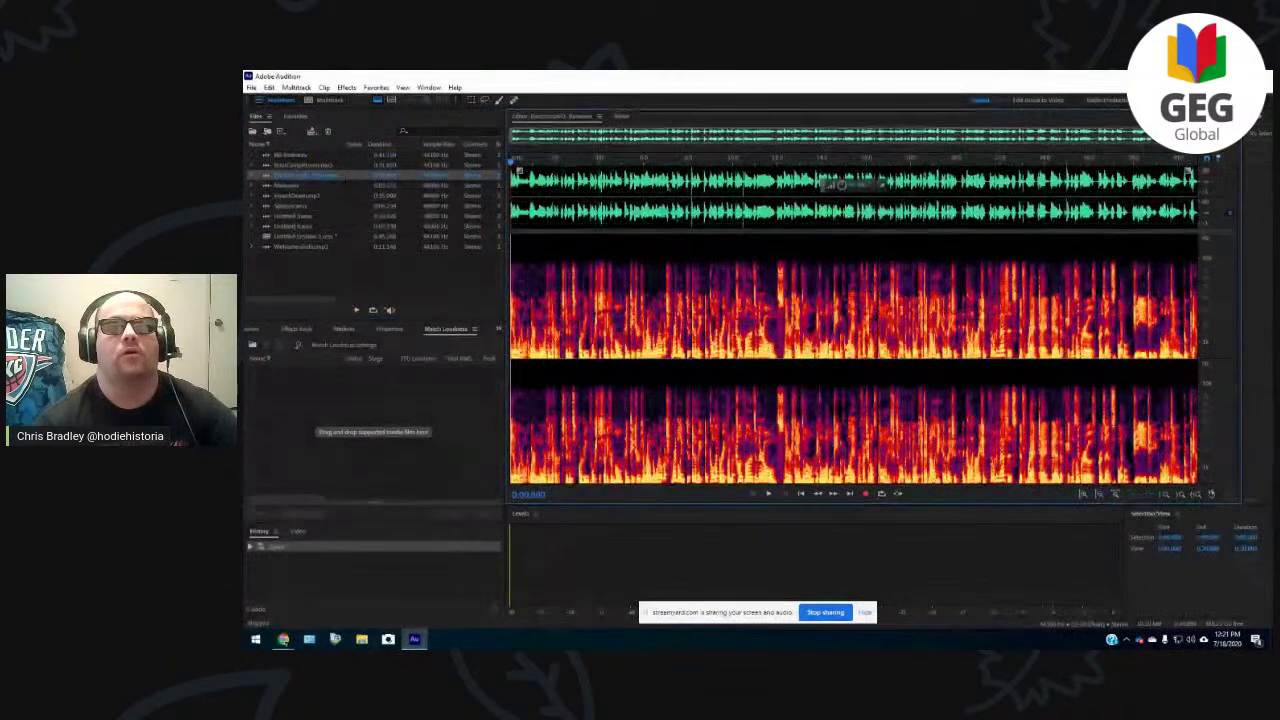
key("space")
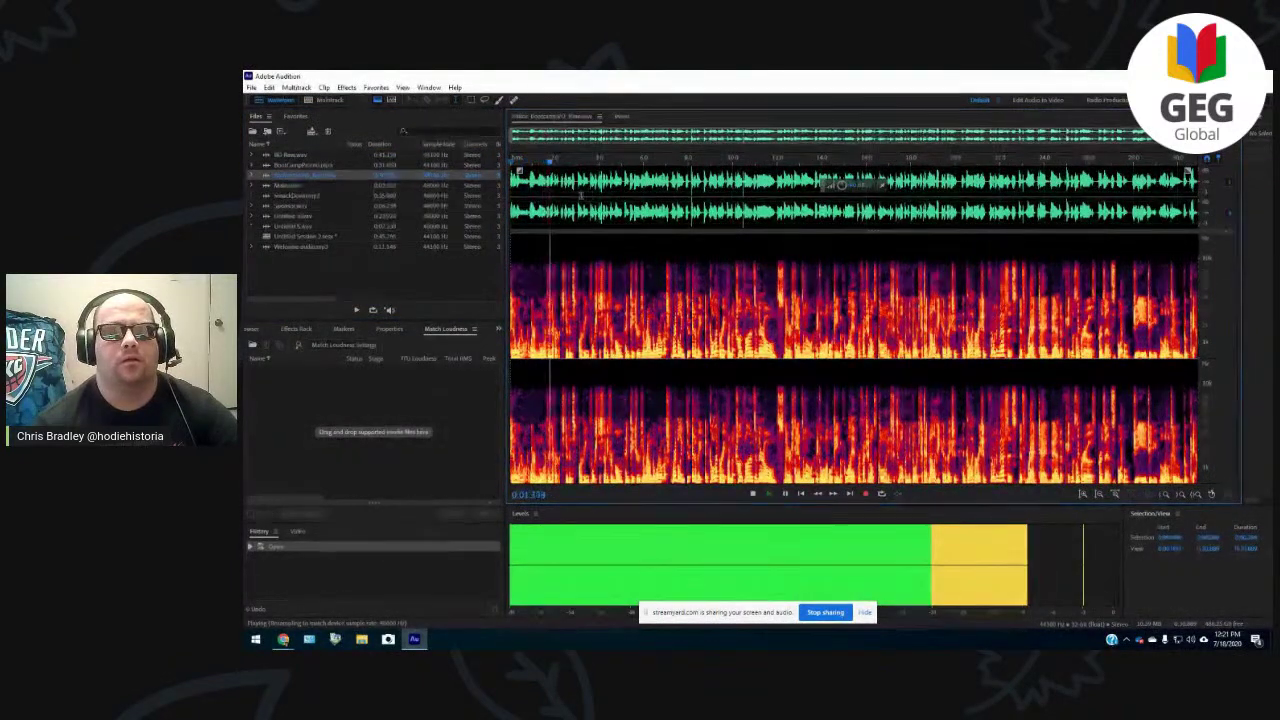
key("space")
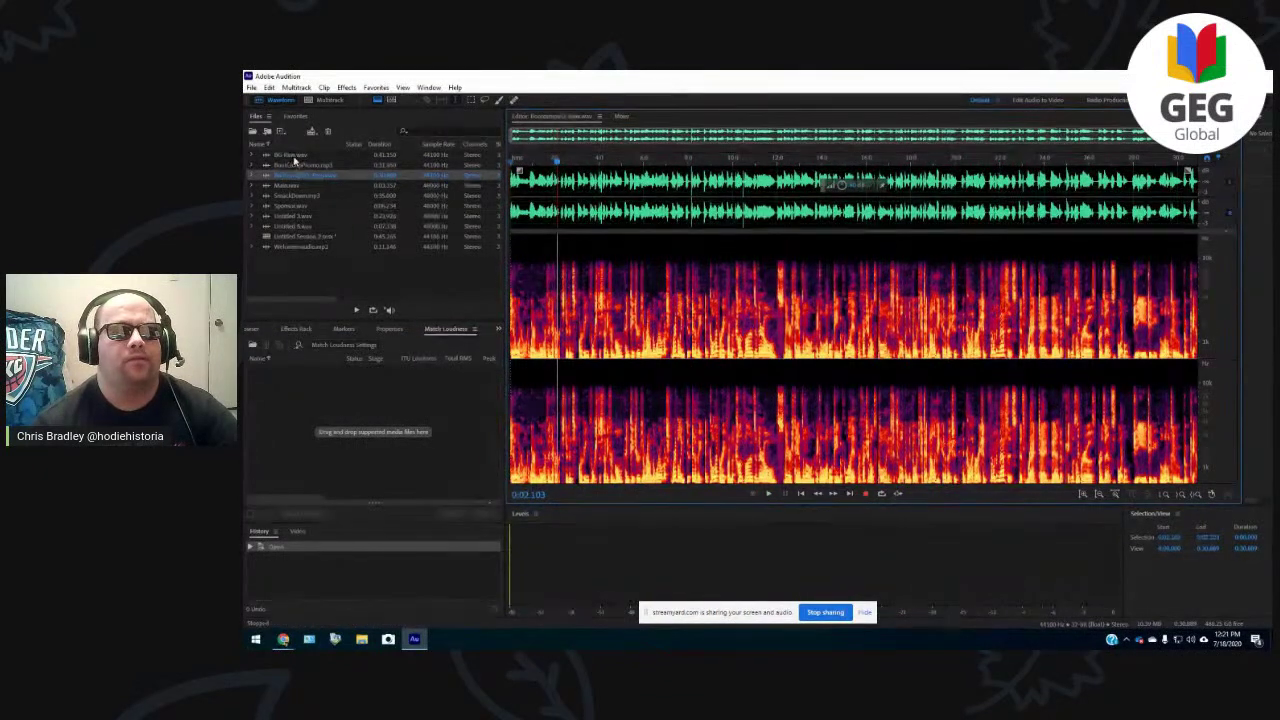
- Reopen BG-Raw.wav and try to delete its selected quiet passage while the file is still used in the multitrack session
left_click(293, 157)
double_click(293, 157)
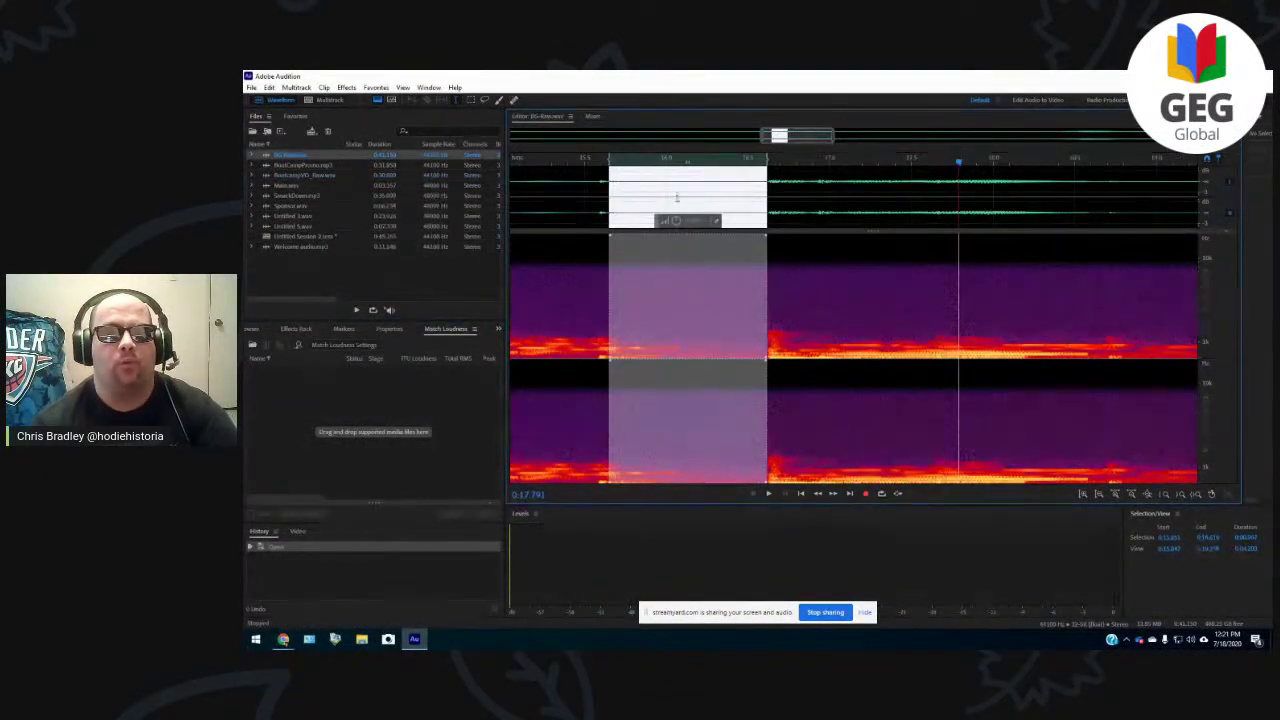
scroll(664, 199, "down", 6)
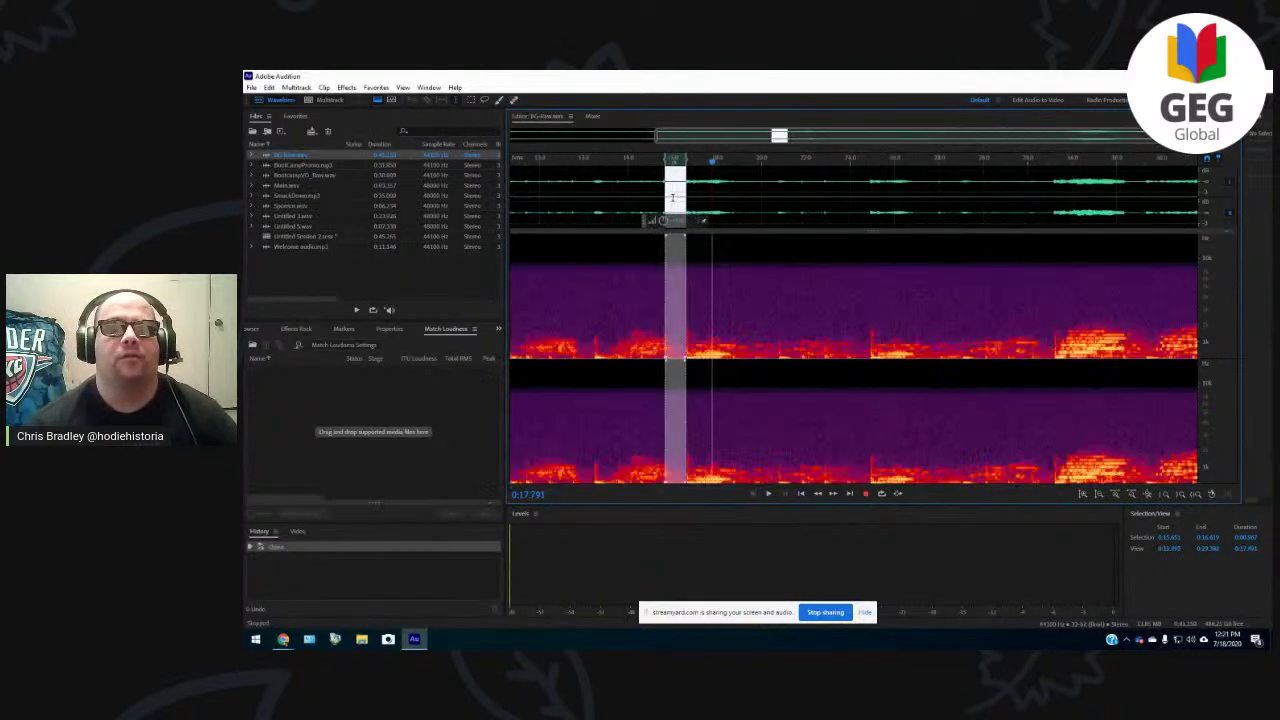
scroll(672, 197, "up", 3)
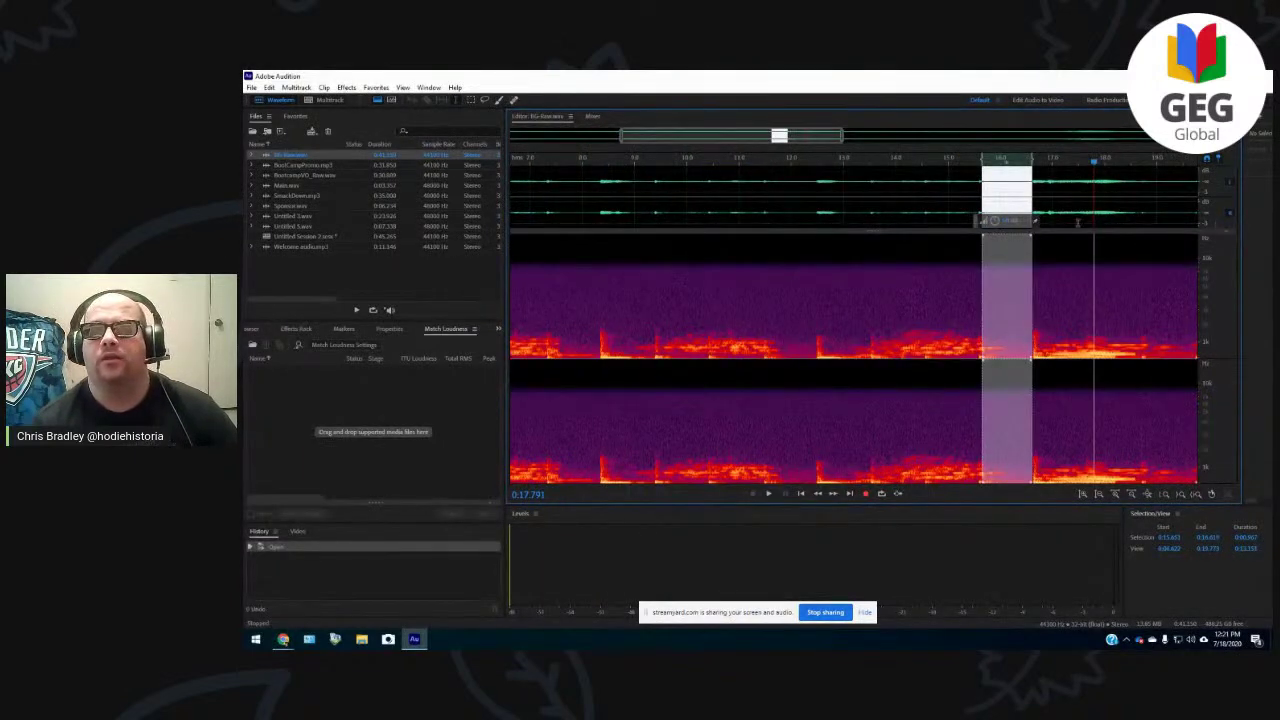
scroll(1076, 223, "up", 2)
scroll(1013, 225, "up", 1)
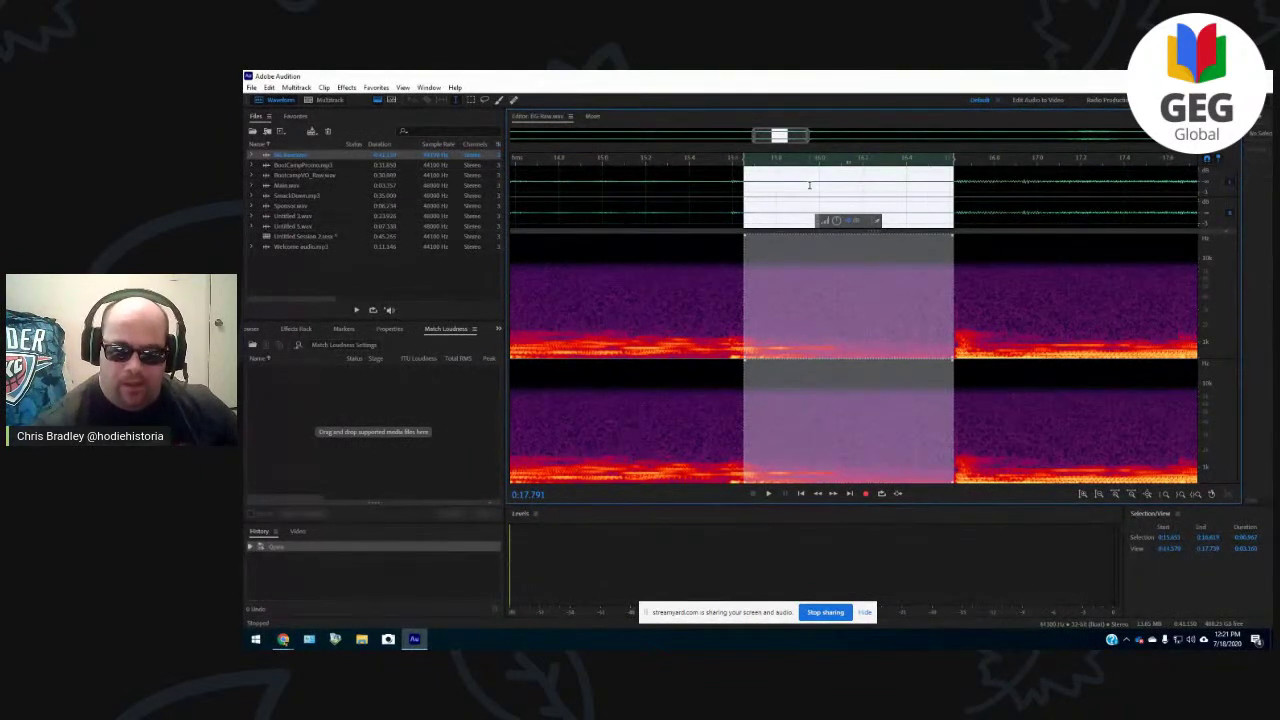
key("Delete")
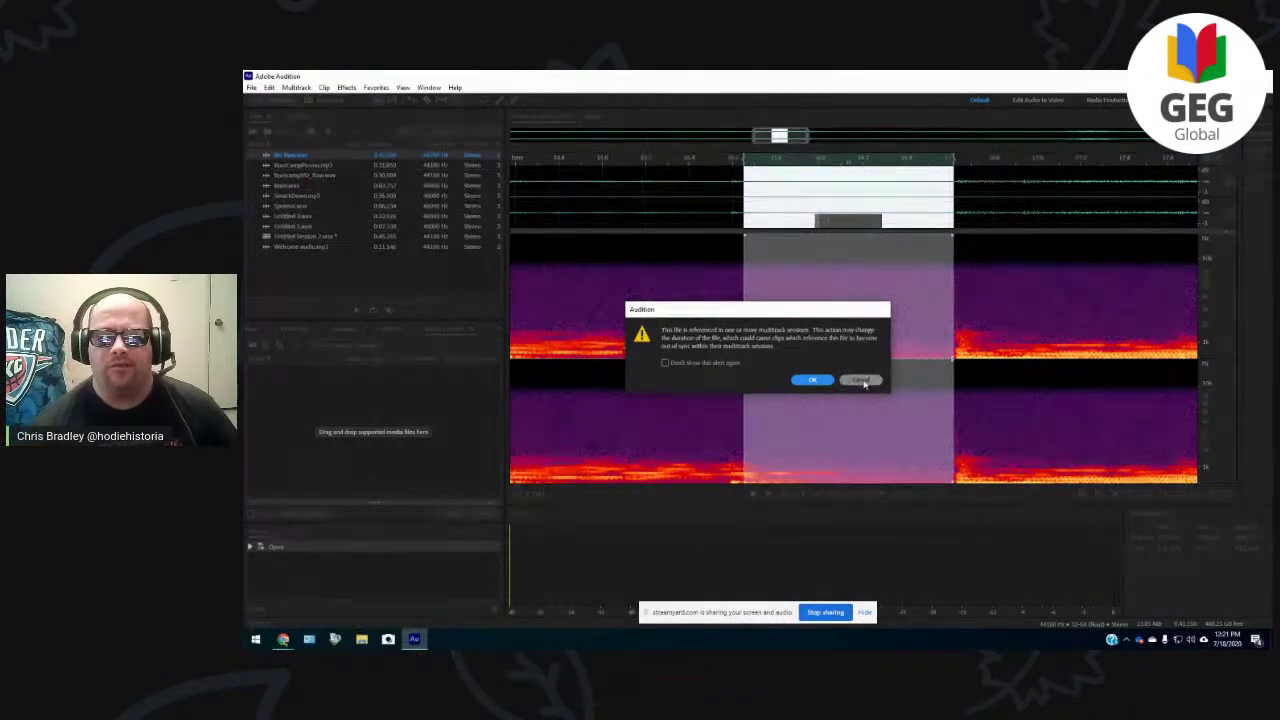
left_click(858, 380)
- Remove the BG-Raw clip from Track 2 of the multitrack session
left_click(329, 100)
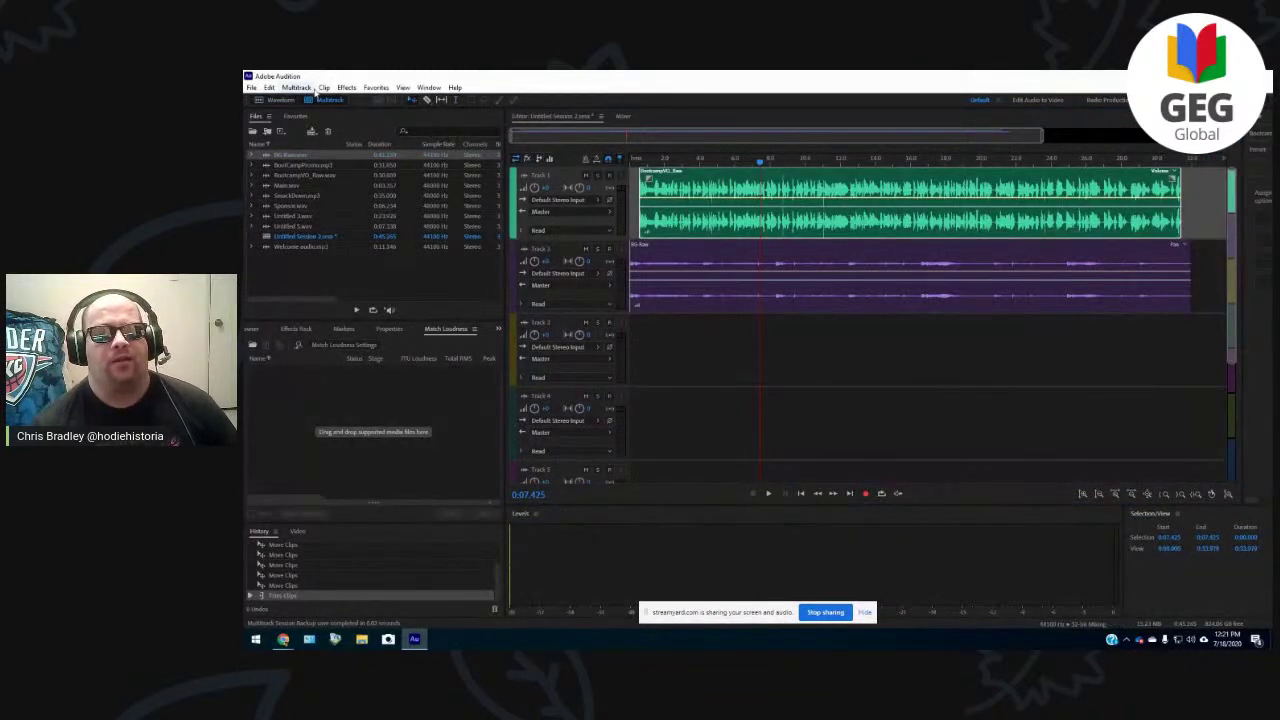
left_click(797, 256)
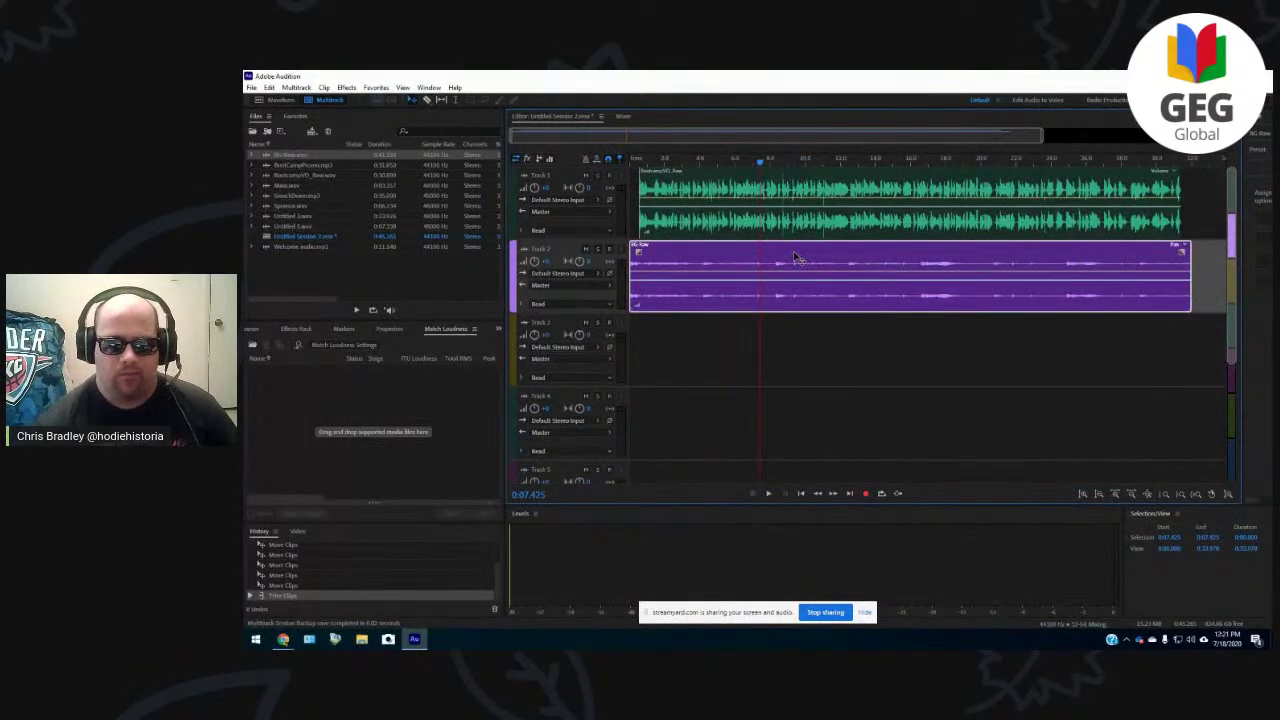
key("Delete")
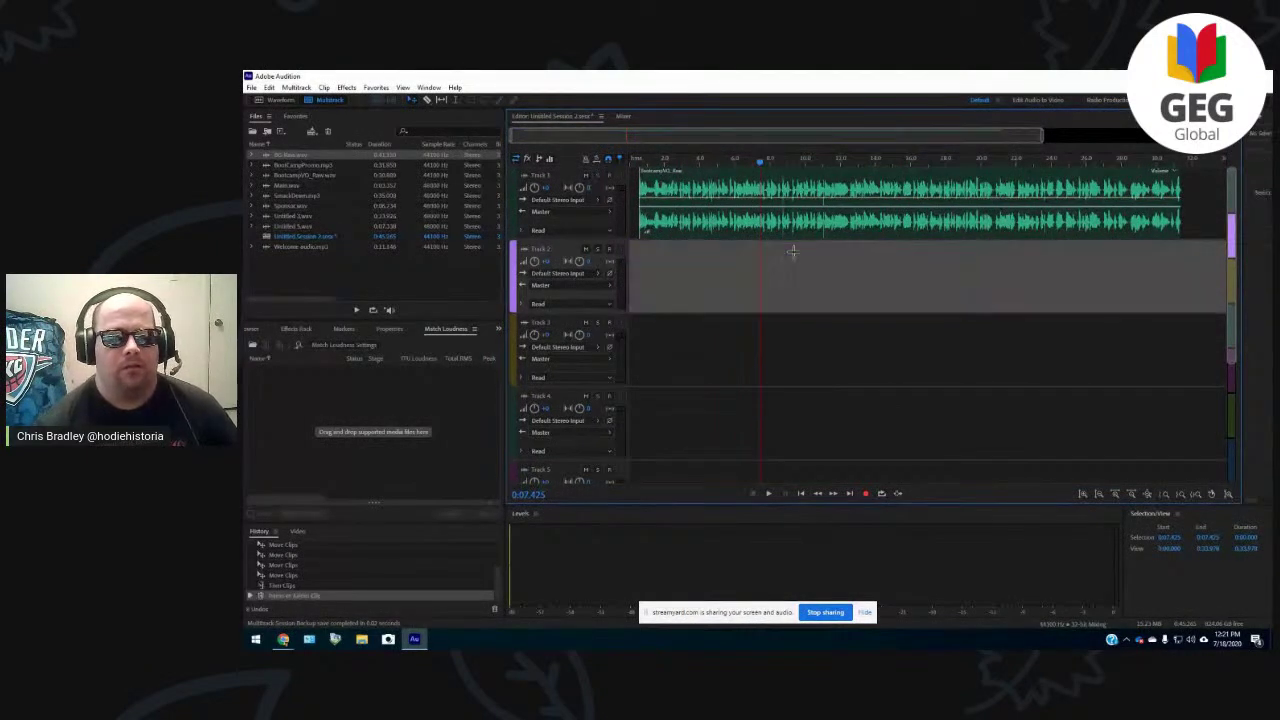
- Delete the selected quiet passage from about 15.65 s to 16.62 s in BG-Raw.wav in the waveform editor
double_click(316, 157)
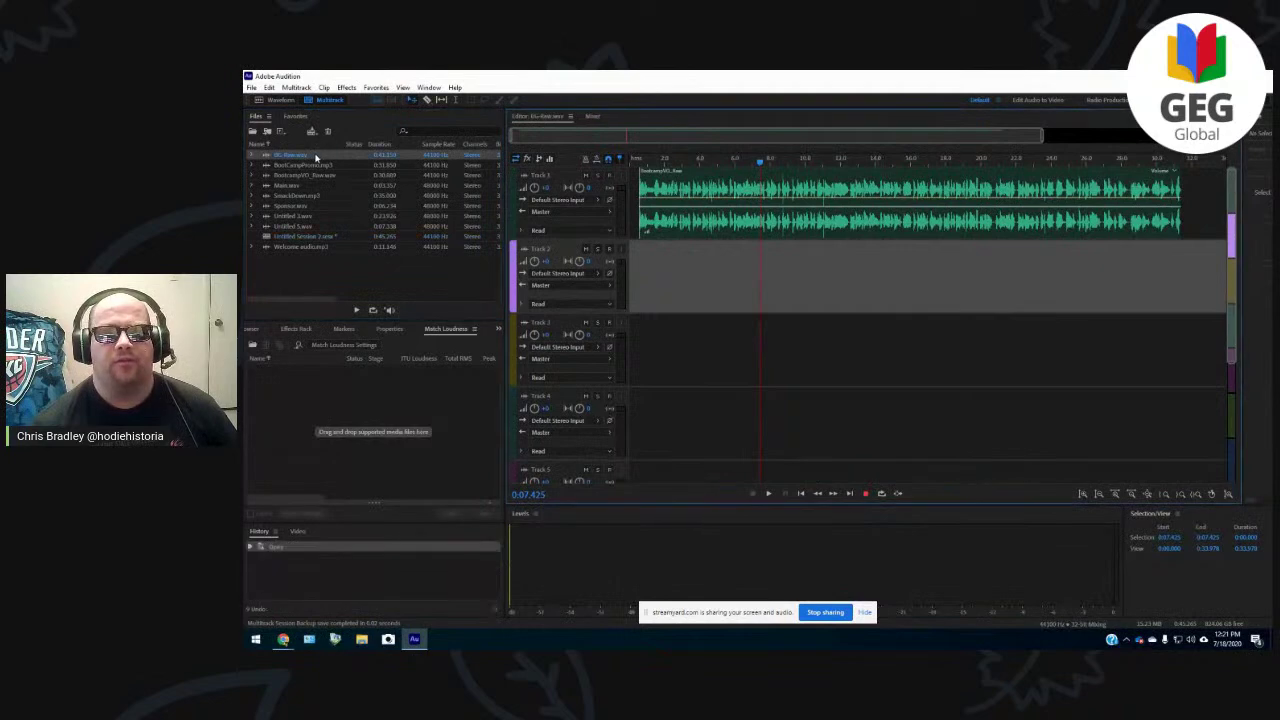
key("Delete")
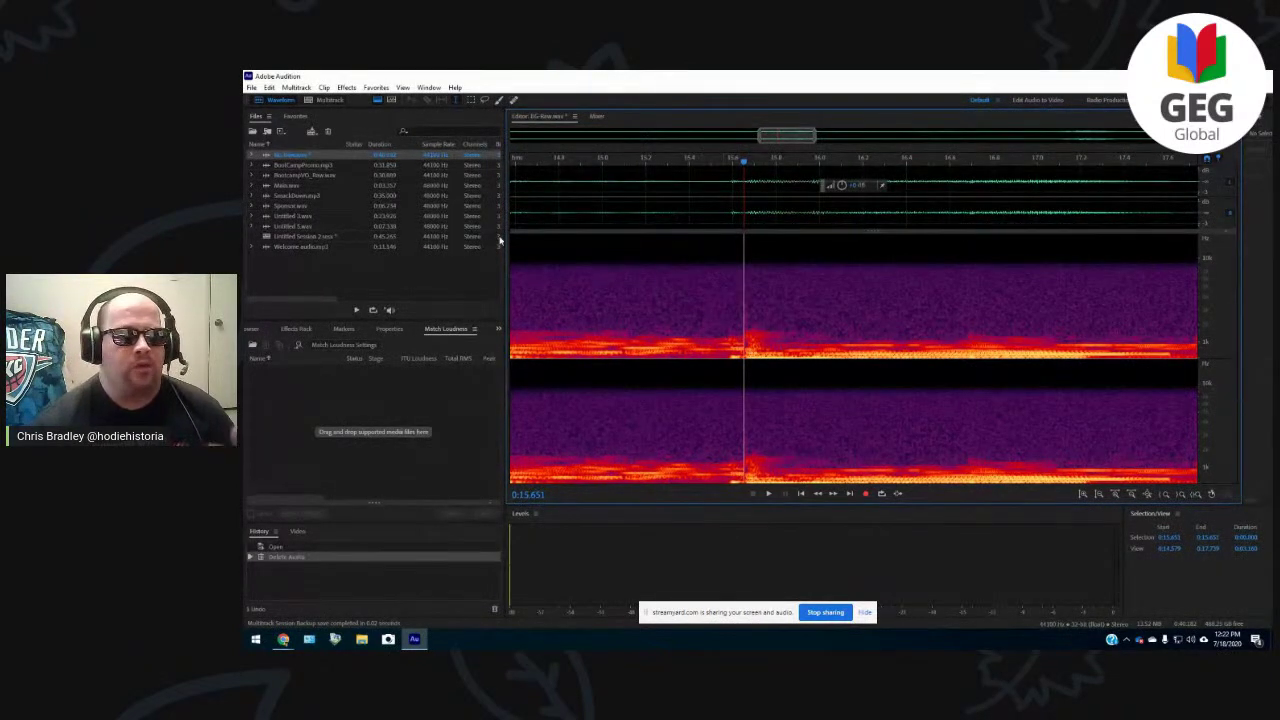
- Open Main.wav in the waveform editor and select the passage from about 0.5 s to 0.8 s
double_click(310, 189)
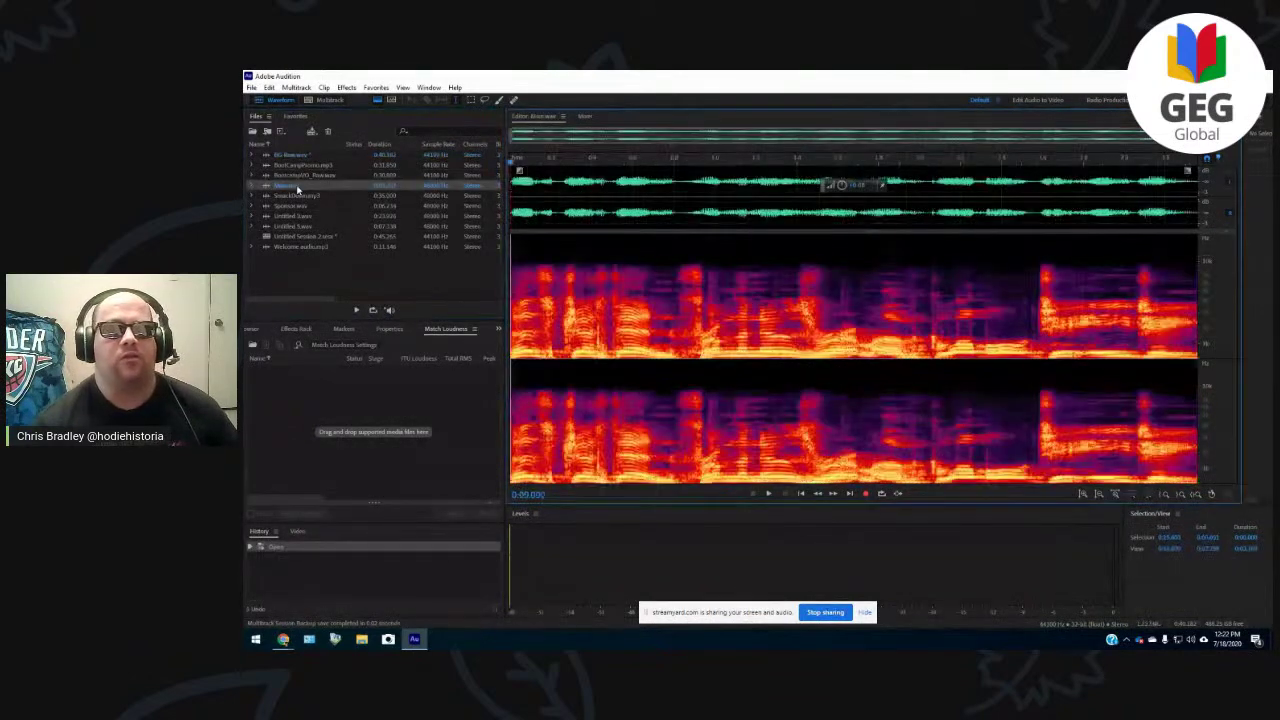
left_click_drag(614, 185, 676, 190)
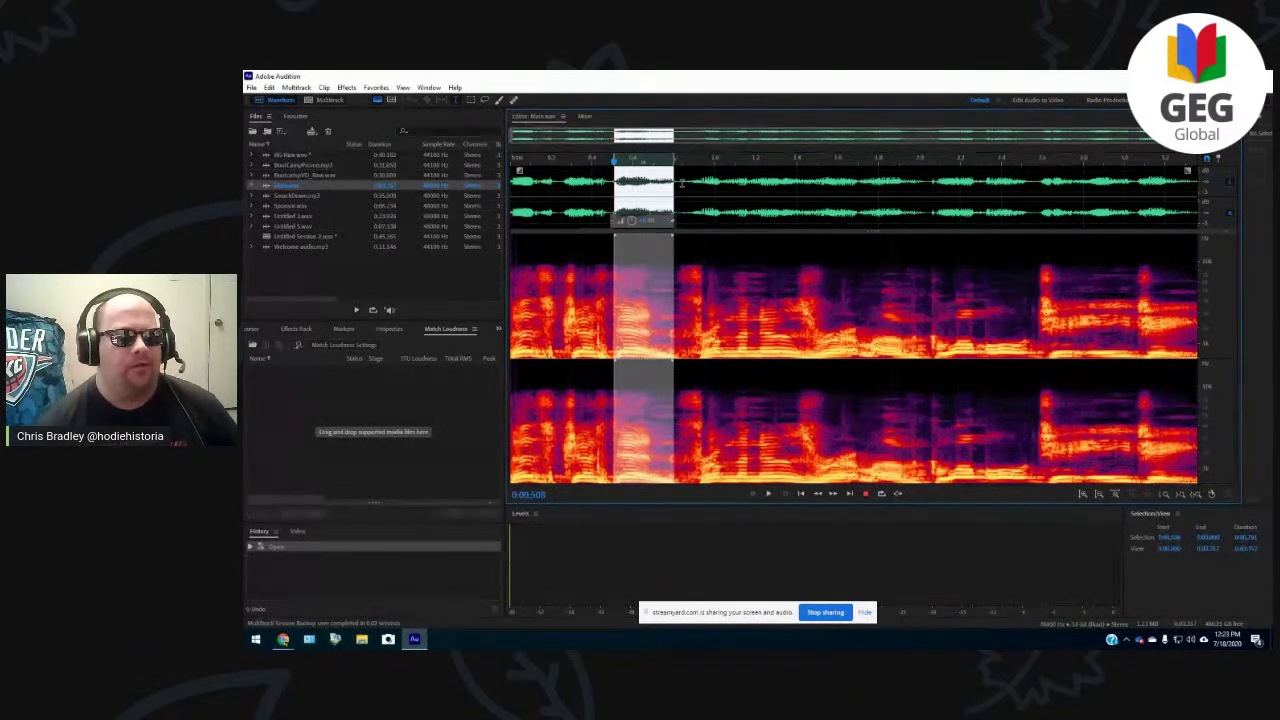
- Add BG-Raw.wav at the start of Track 2 in the multitrack session and trim its end to about 32 s
left_click(326, 100)
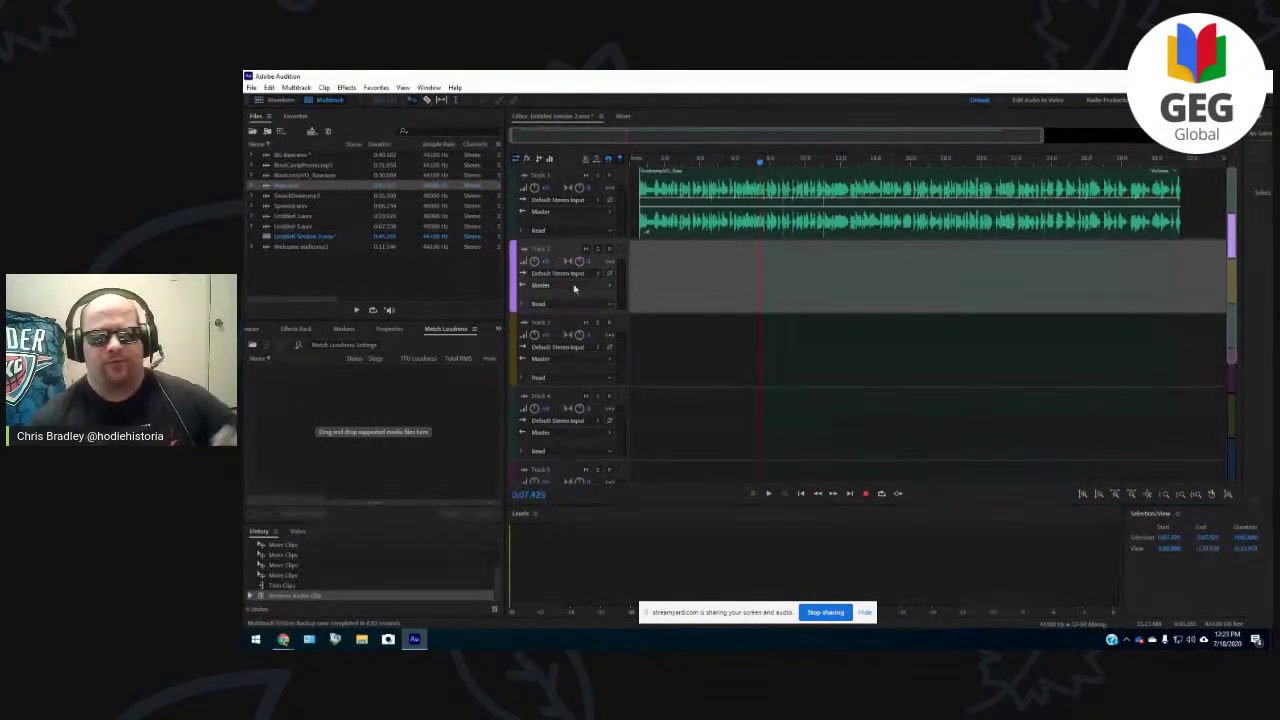
left_click_drag(292, 155, 626, 287)
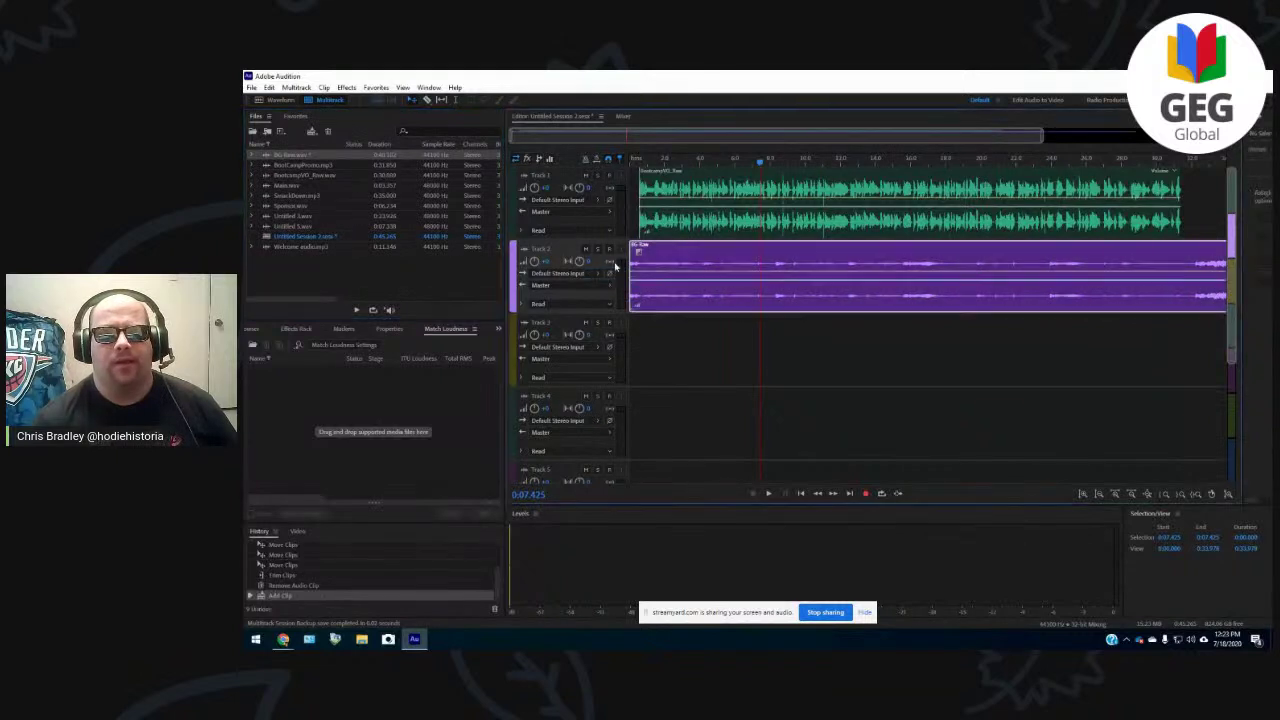
left_click_drag(667, 137, 725, 137)
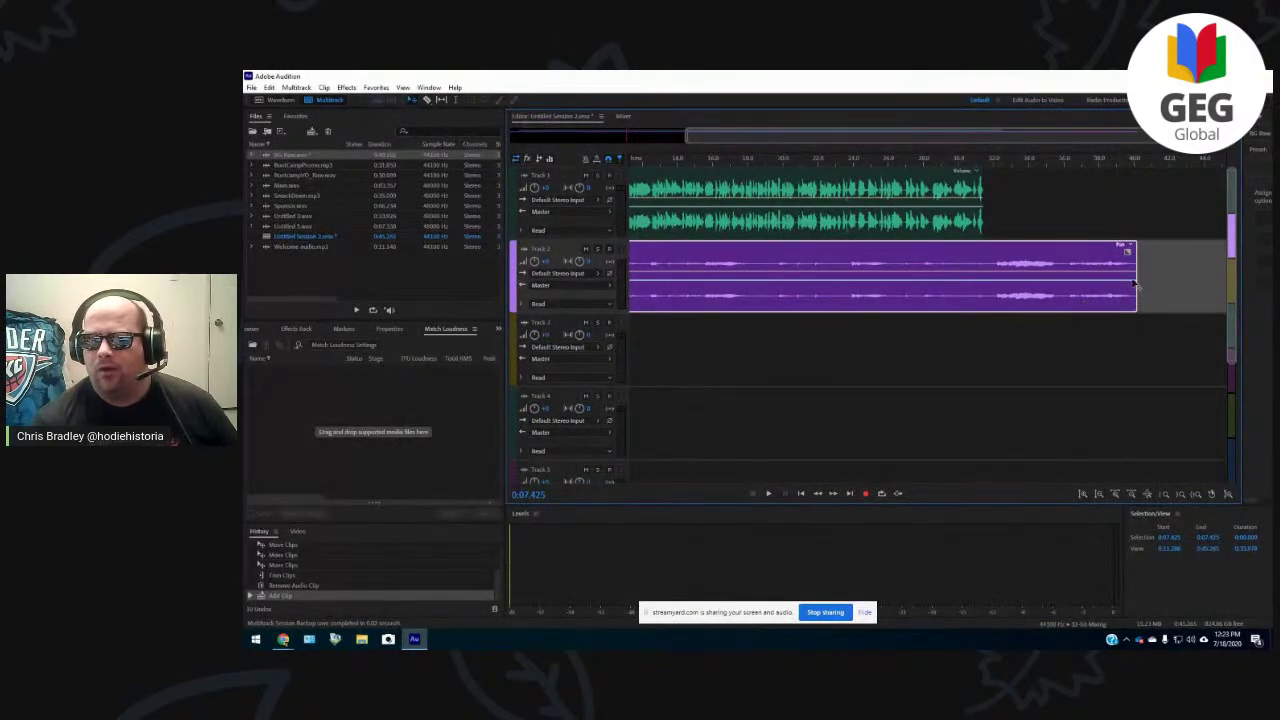
left_click_drag(1136, 291, 997, 302)
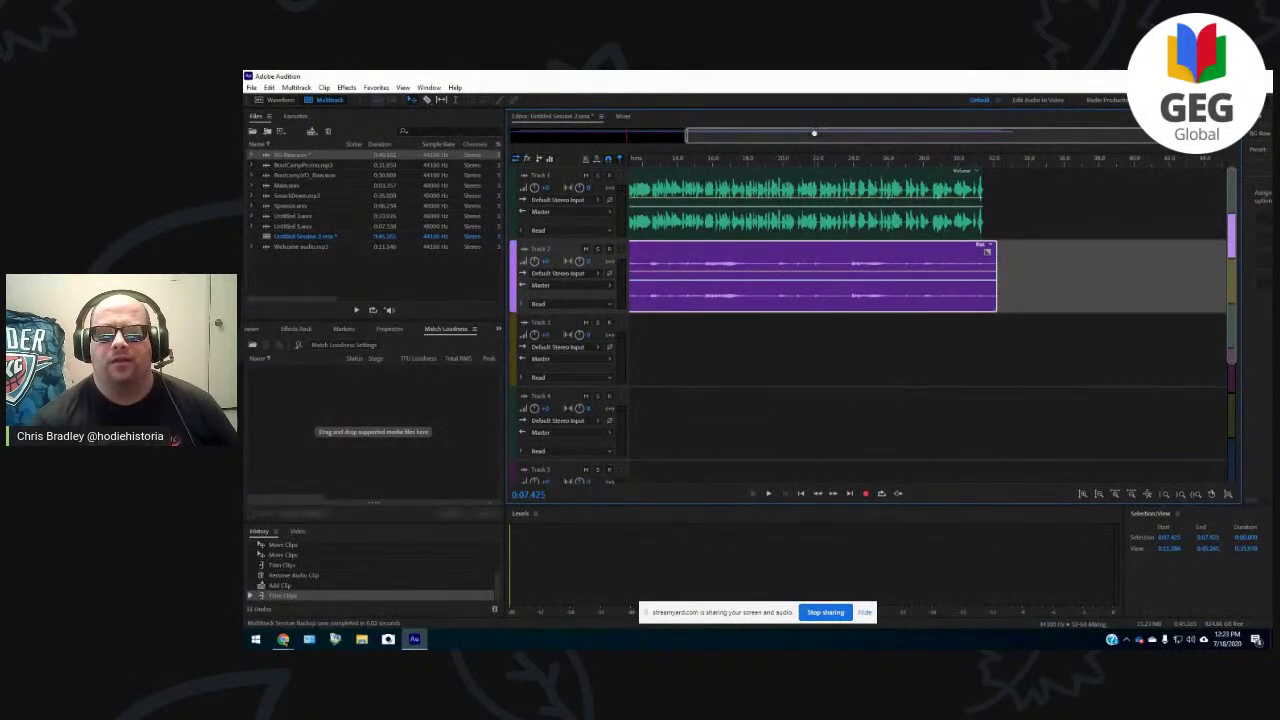
scroll(814, 133, "up", 3)
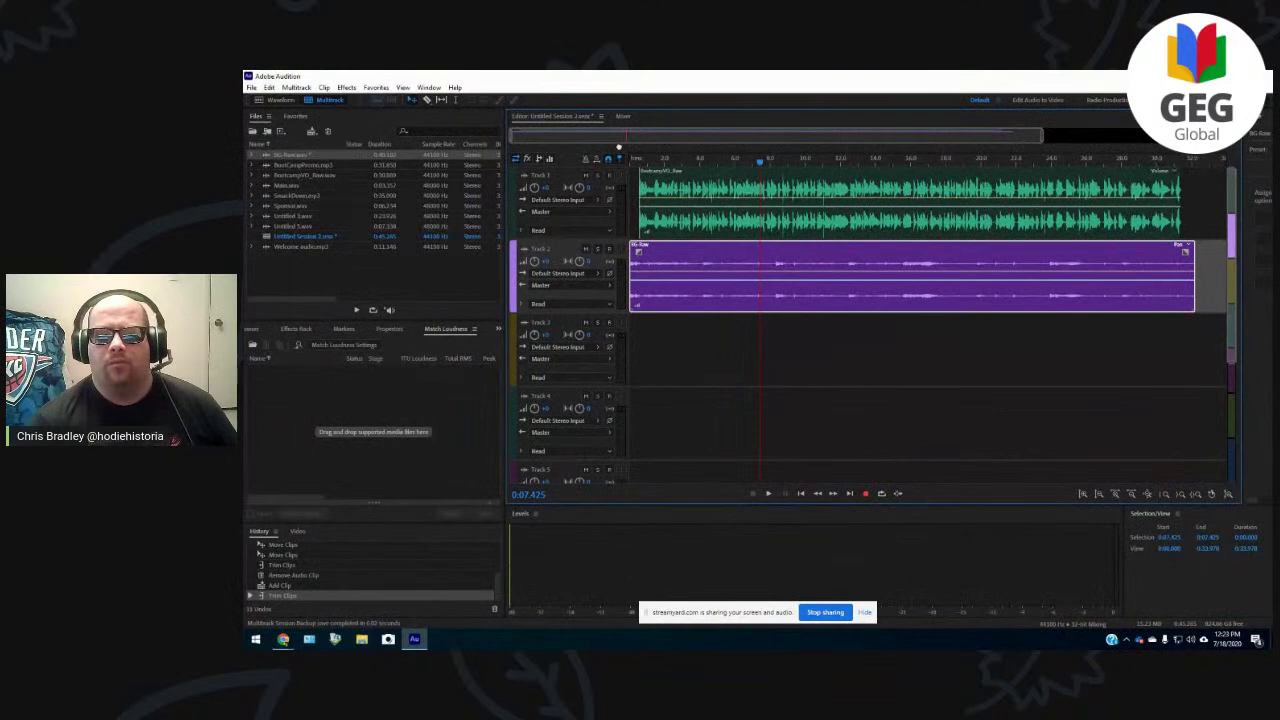
- Nudge the BootcampVO_Raw clip on Track 1 to start at about 0.6 s and return the playhead to the session start
left_click(688, 190)
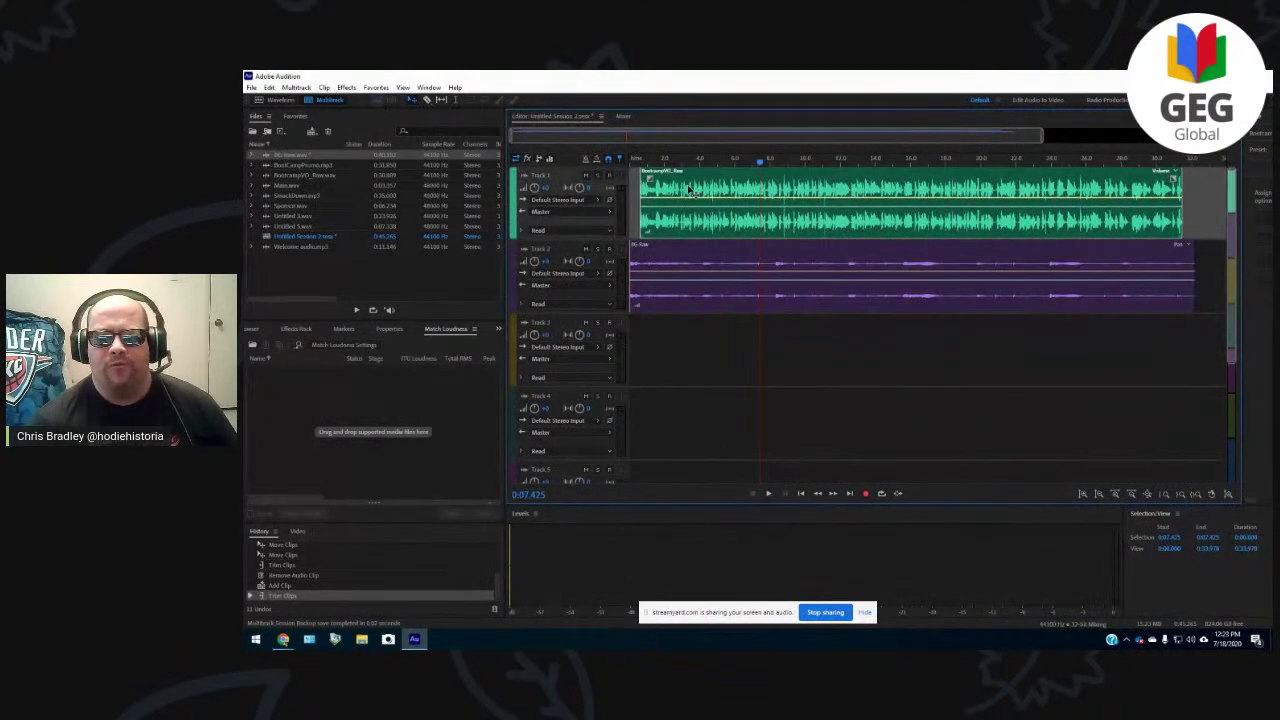
left_click_drag(688, 190, 726, 192)
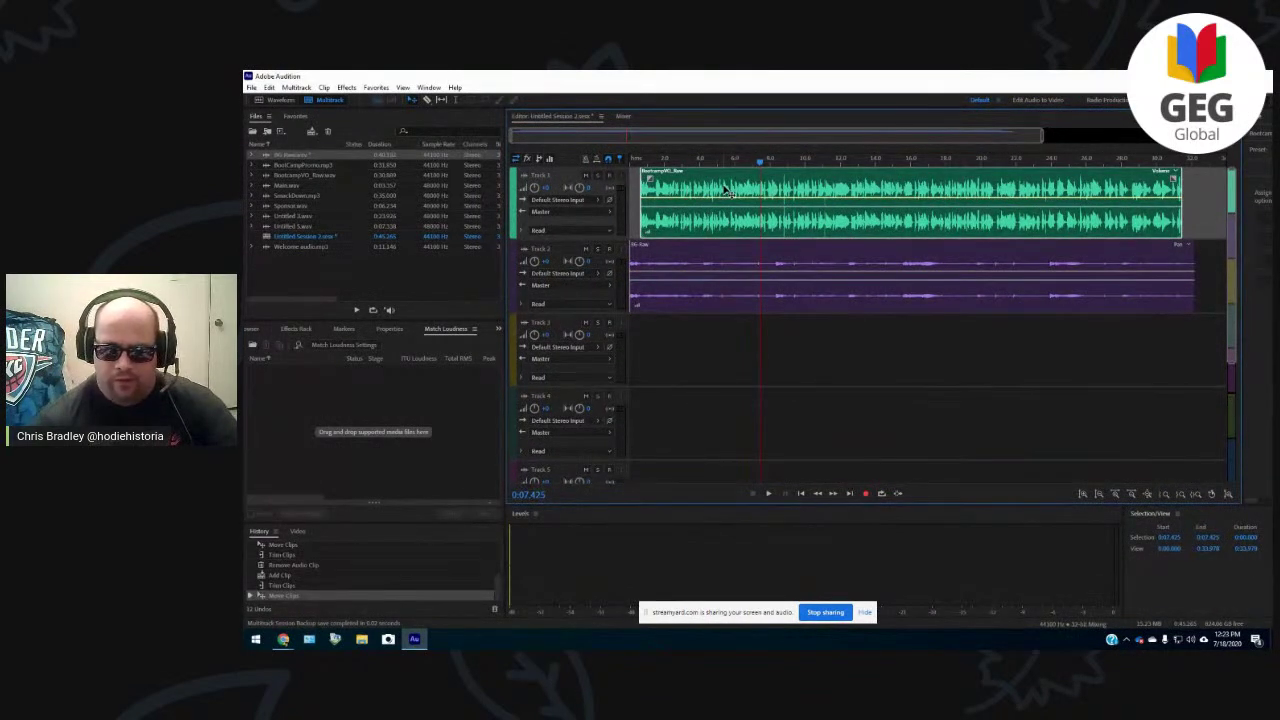
key("Home")
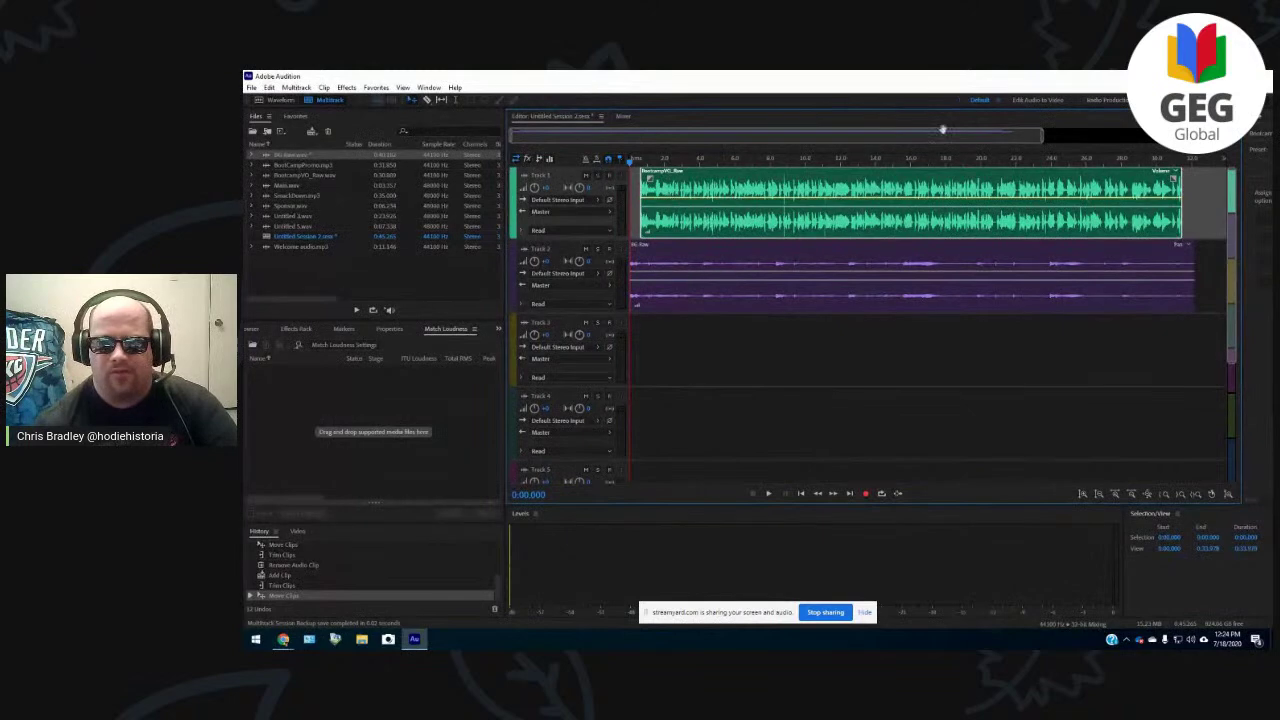
- View the BootcampVO_Raw clip in the waveform editor, and listen to the first three seconds of the multitrack session
double_click(968, 190)
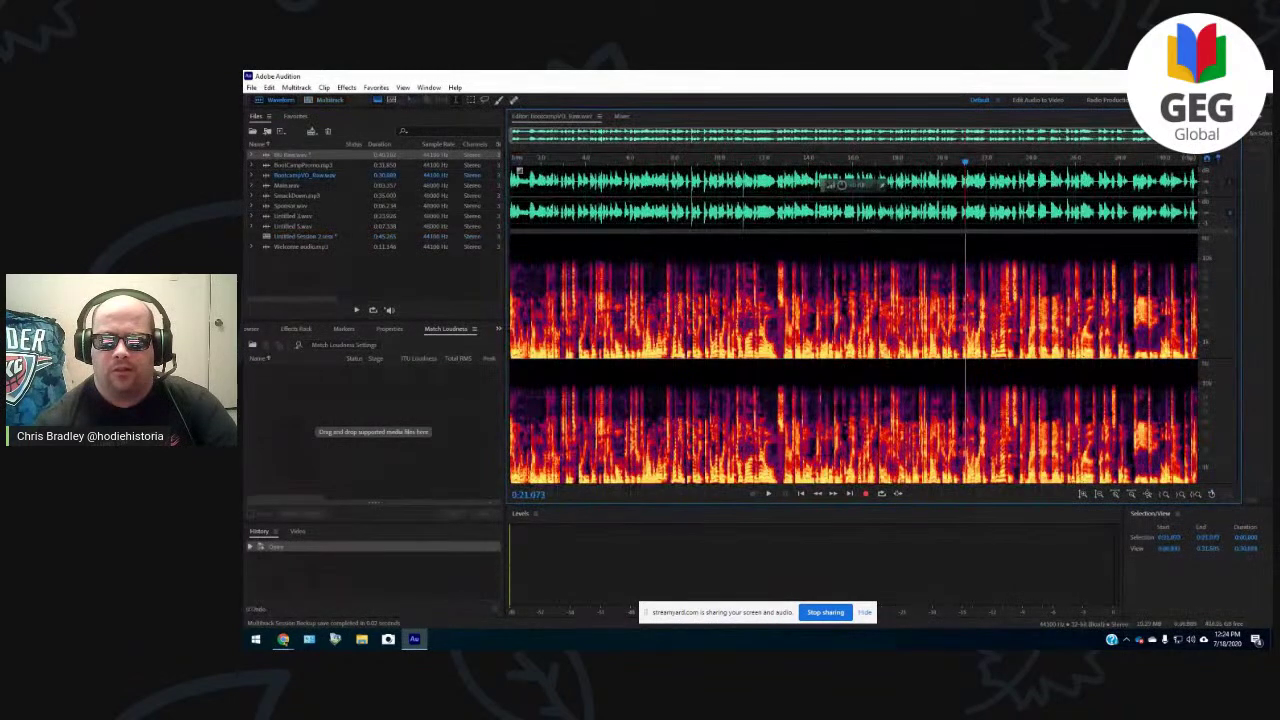
left_click(330, 100)
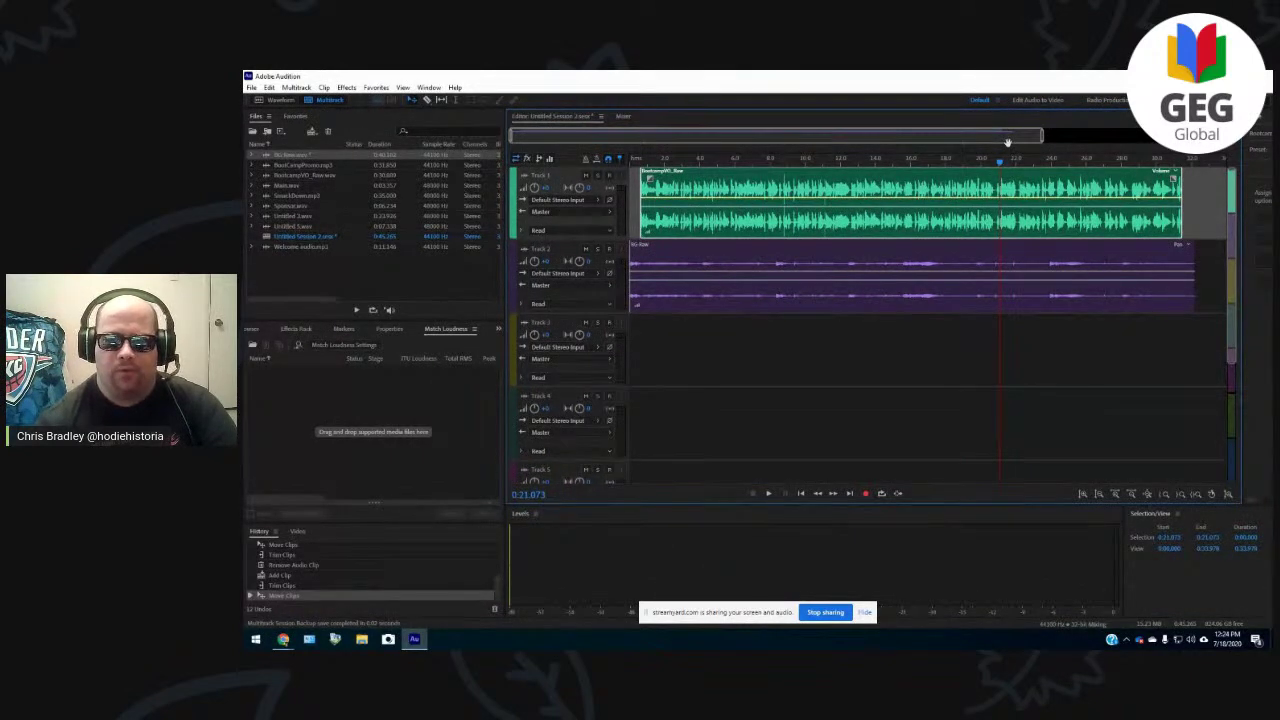
key("Home")
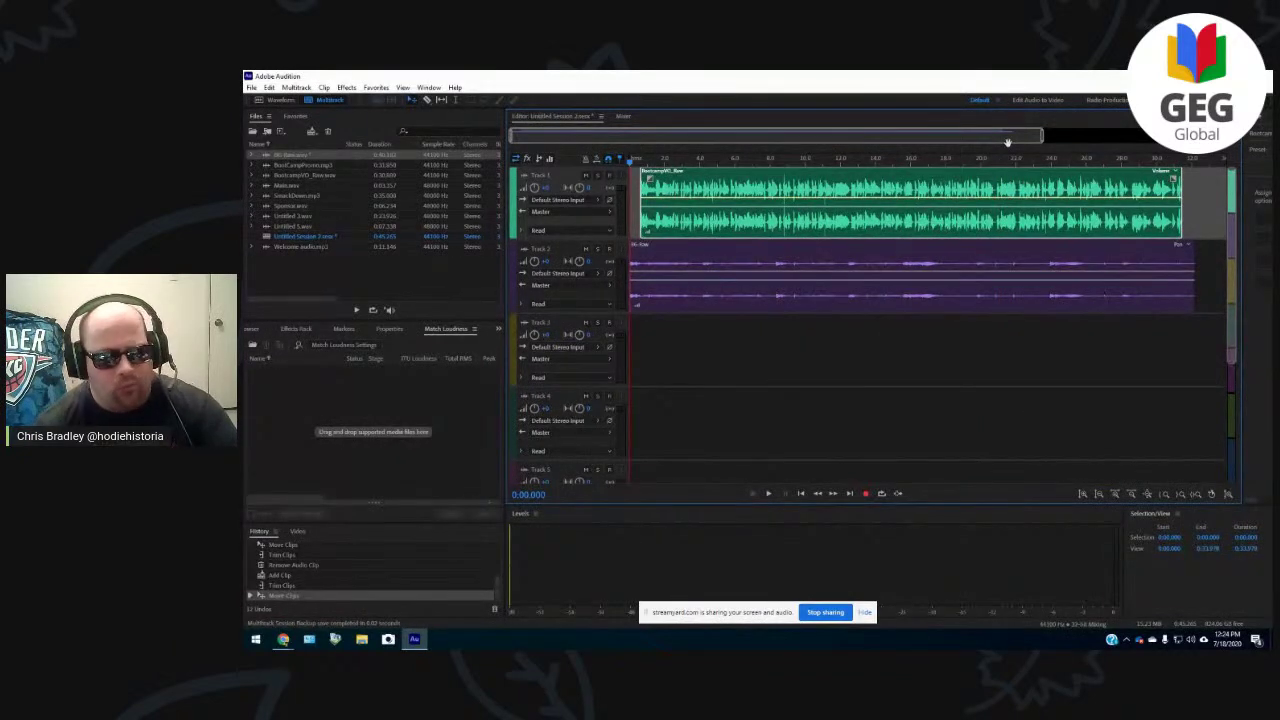
key("space")
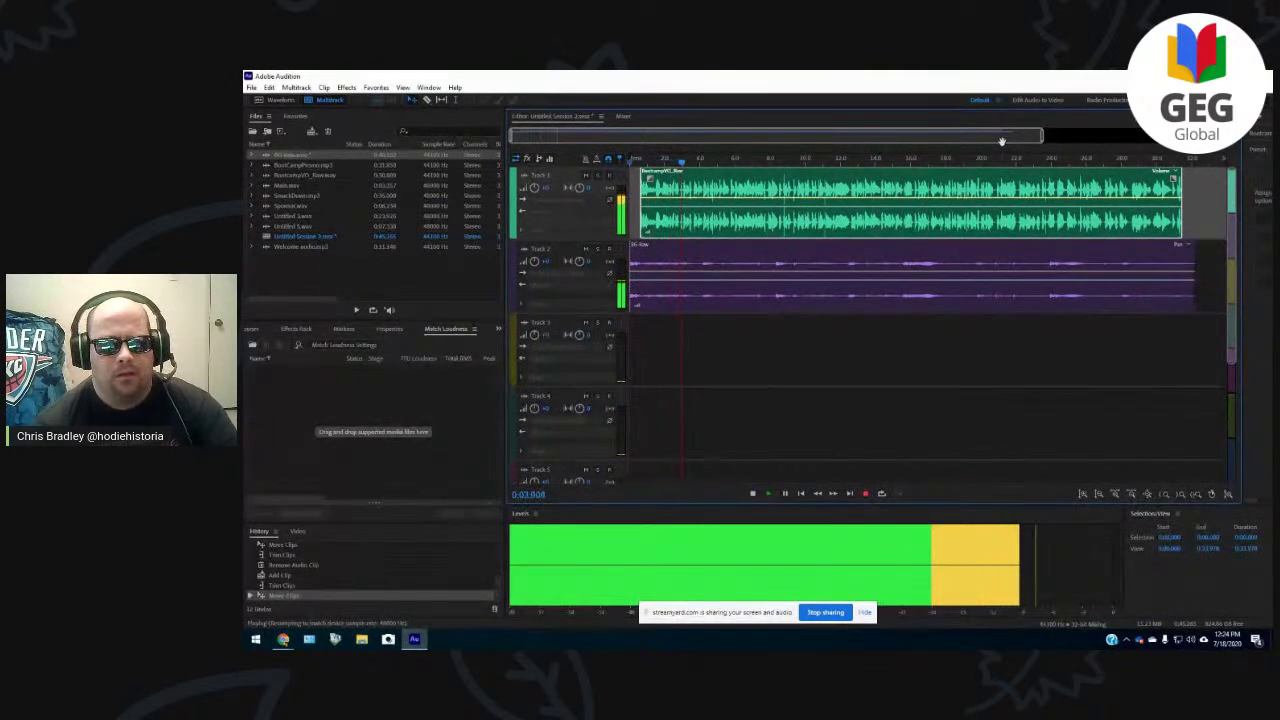
key("space")
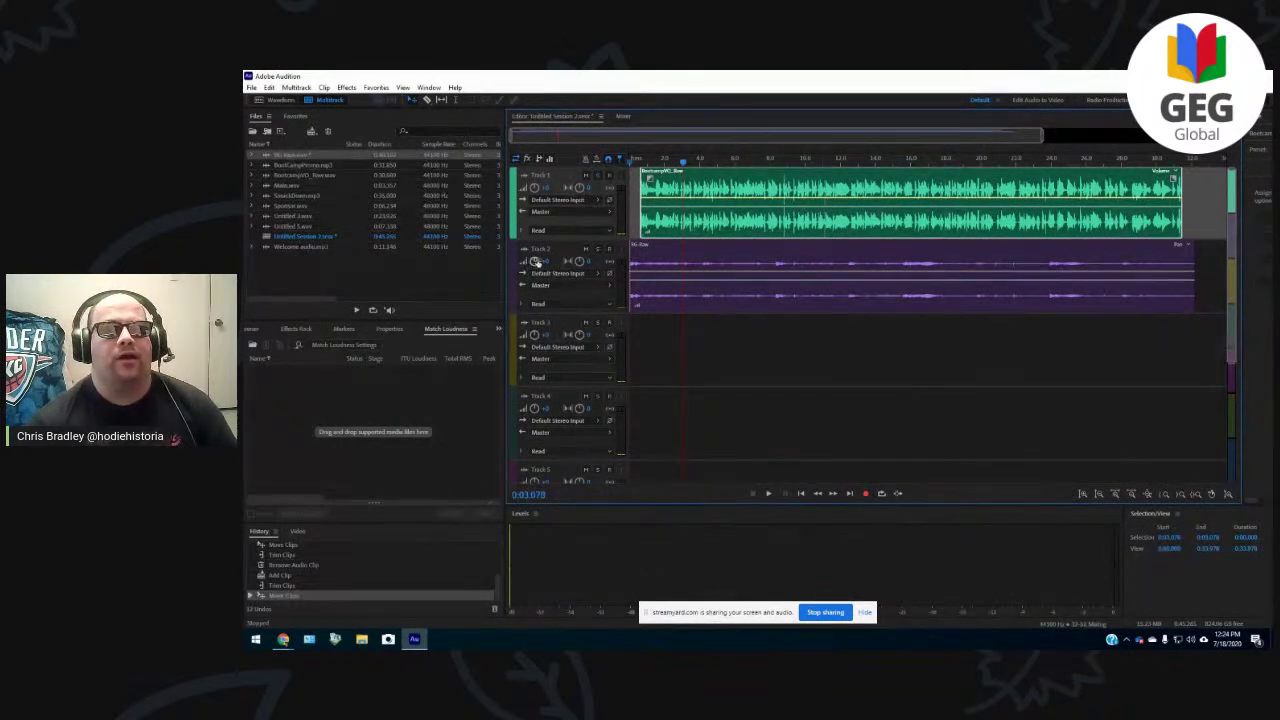
- Adjust the volume of the music on Track 2, checking the balance by playing the first two seconds of the session
left_click(547, 262)
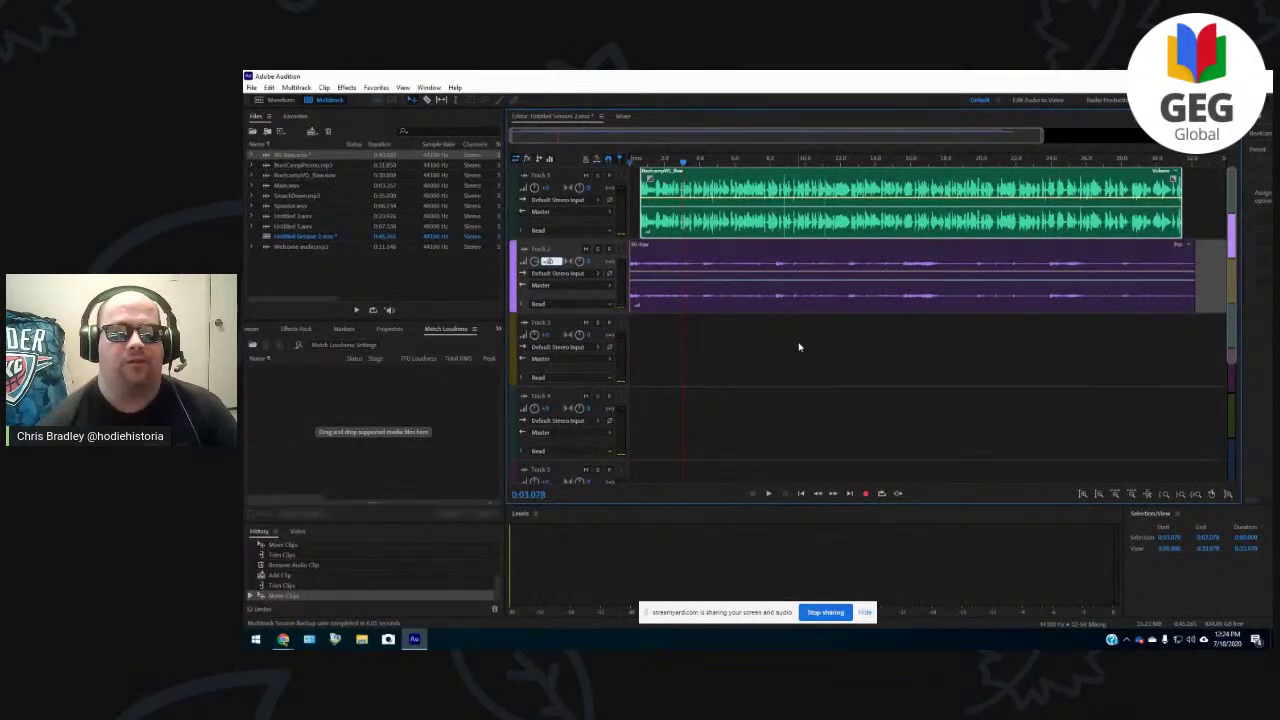
left_click(774, 333)
left_click(655, 285)
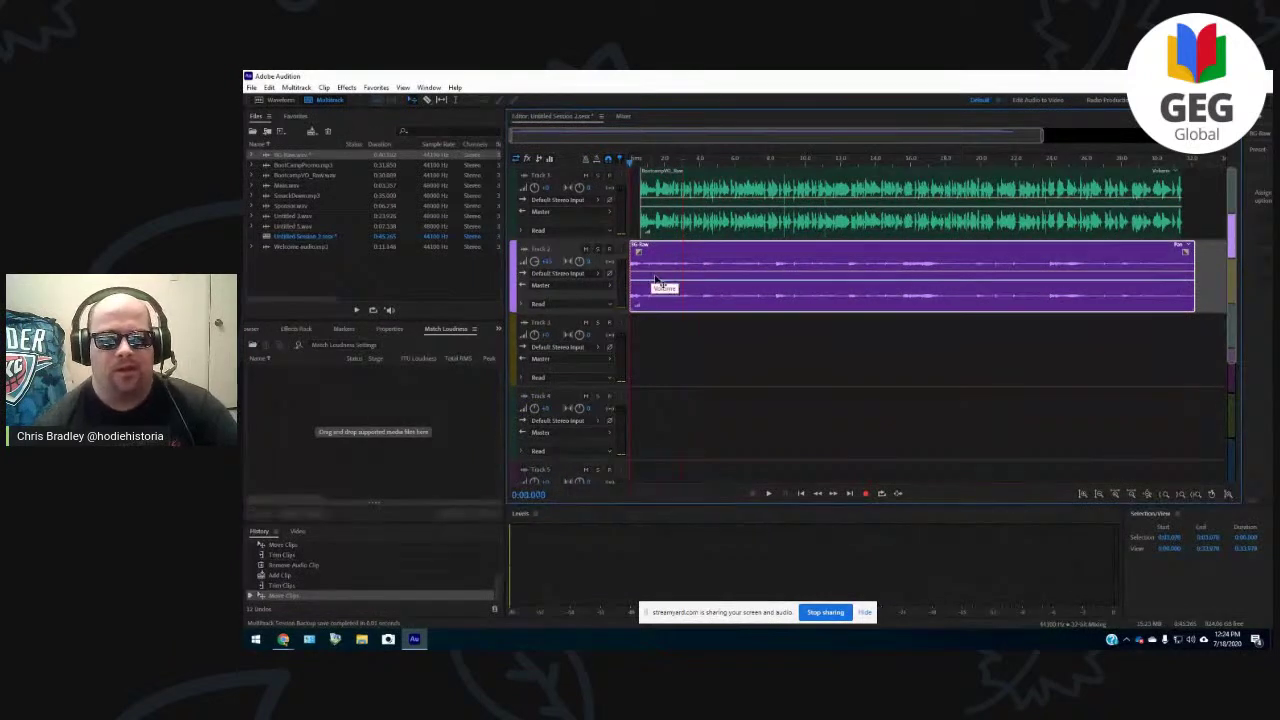
key("space")
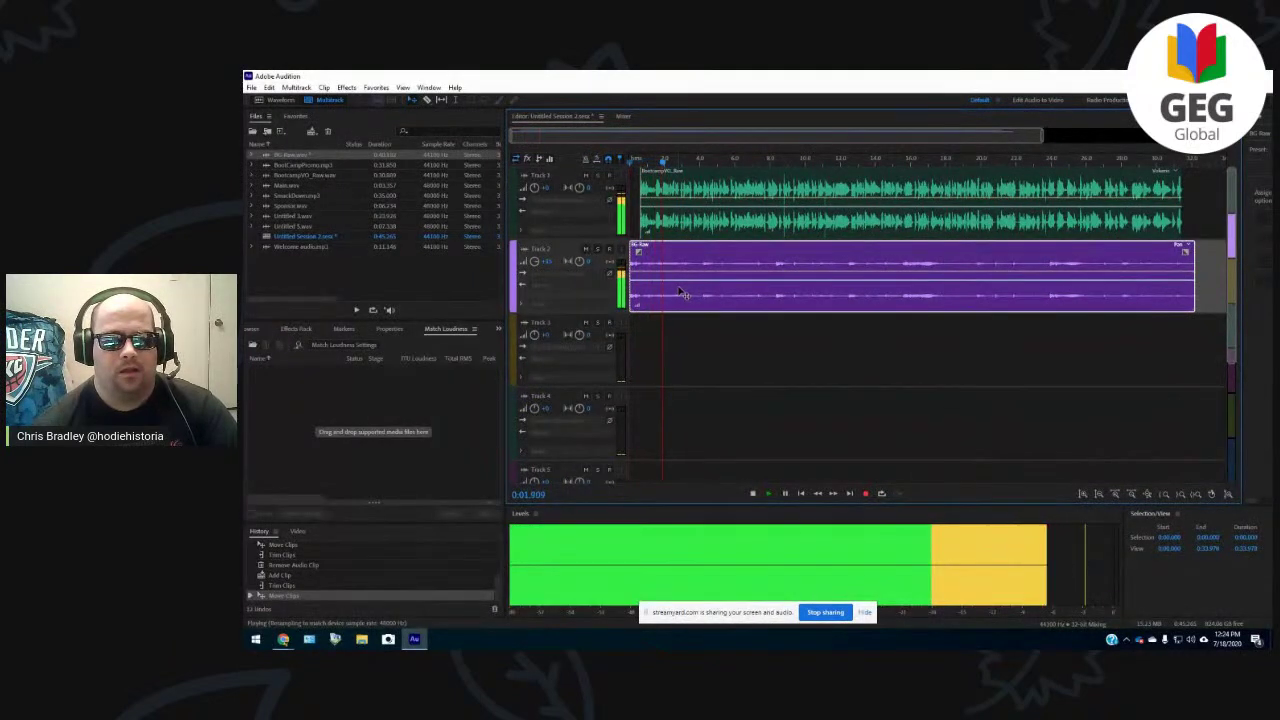
key("space")
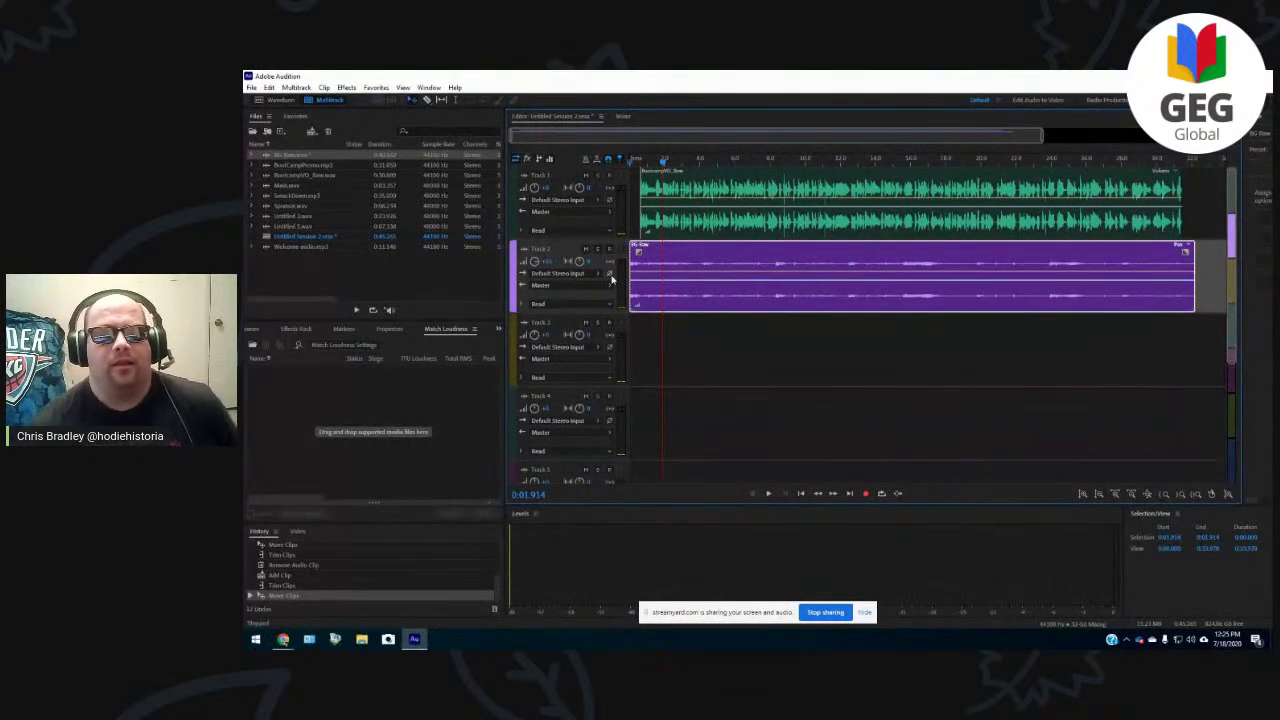
left_click(550, 262)
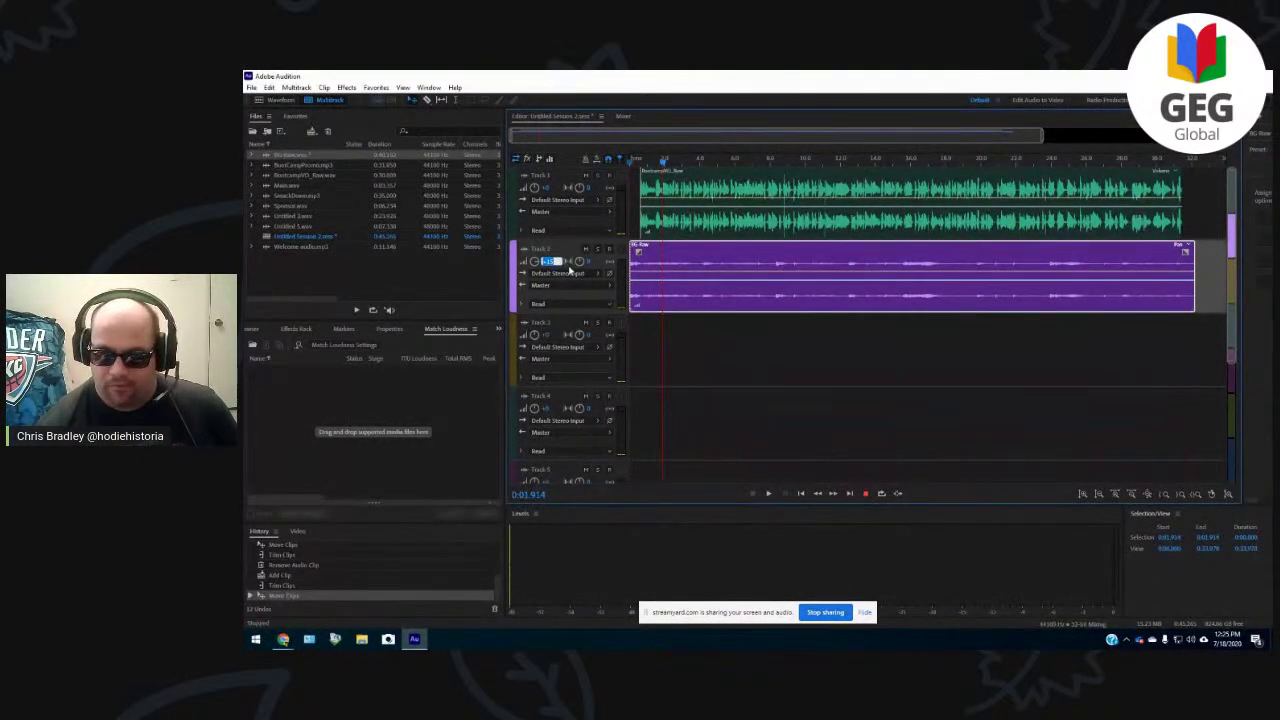
key("Return")
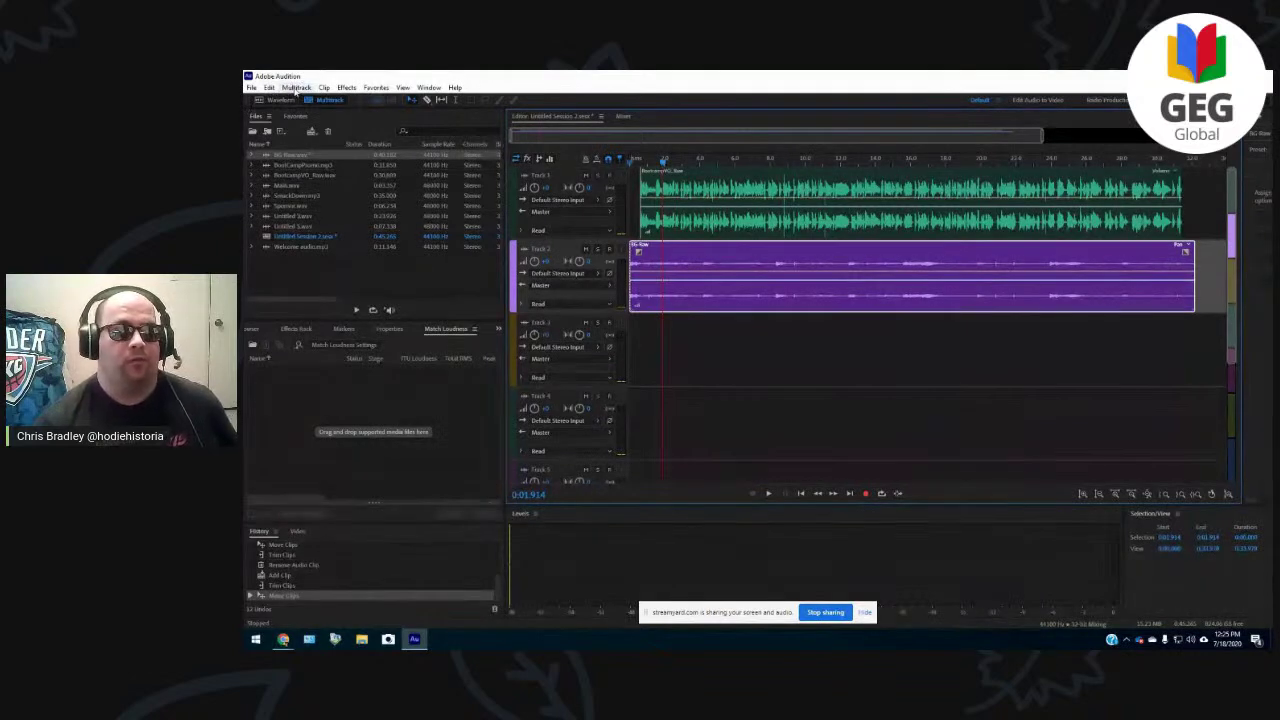
- Mix down the entire session to a new file and listen to its first three seconds
left_click(296, 88)
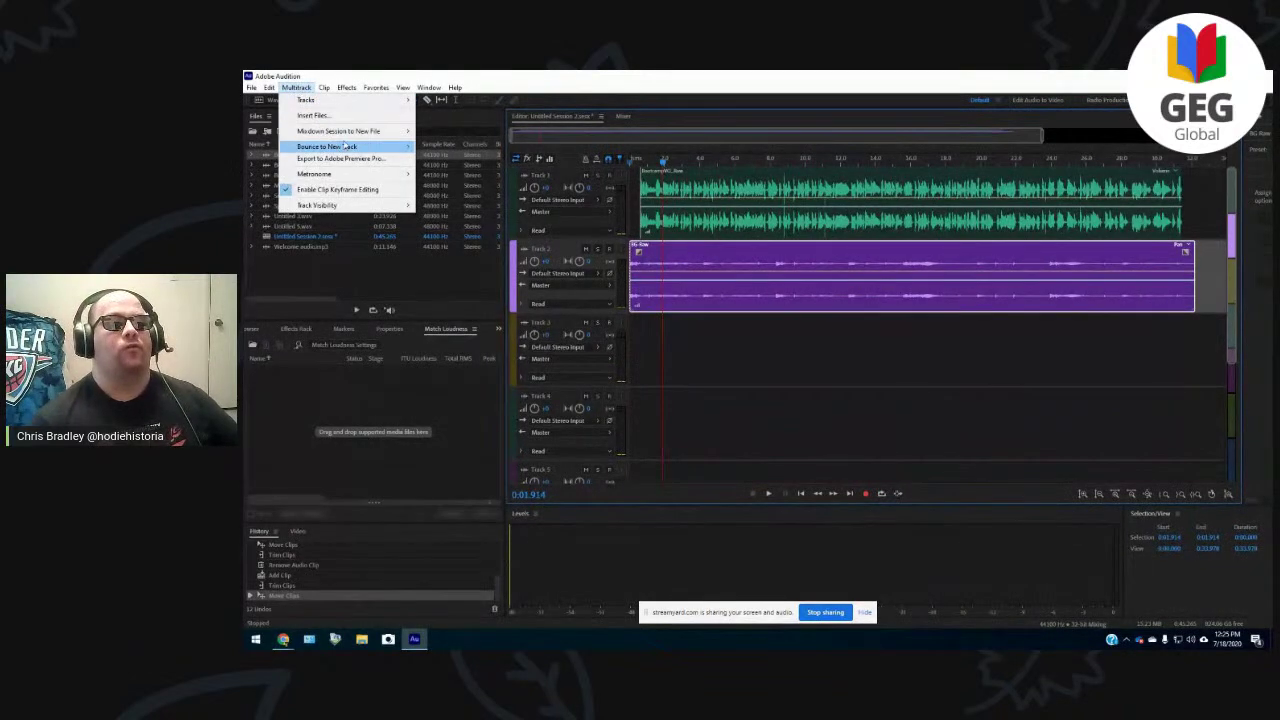
mouse_move(351, 136)
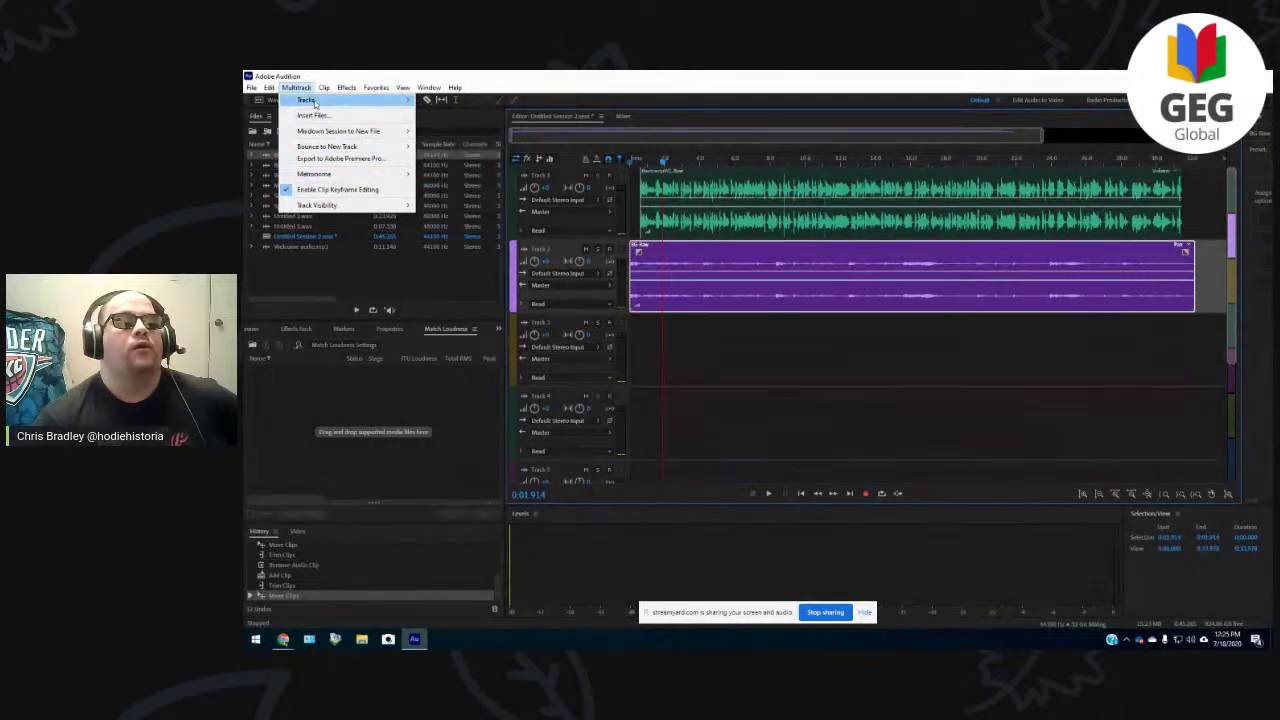
mouse_move(329, 104)
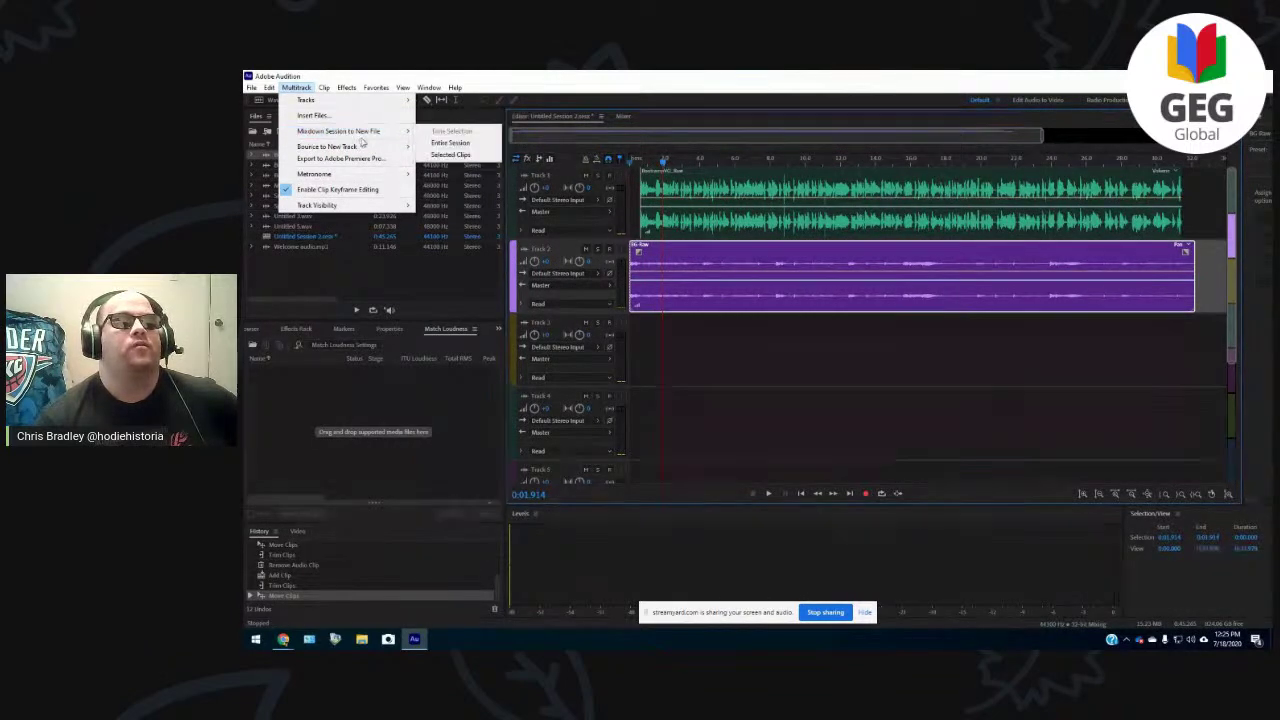
left_click(450, 143)
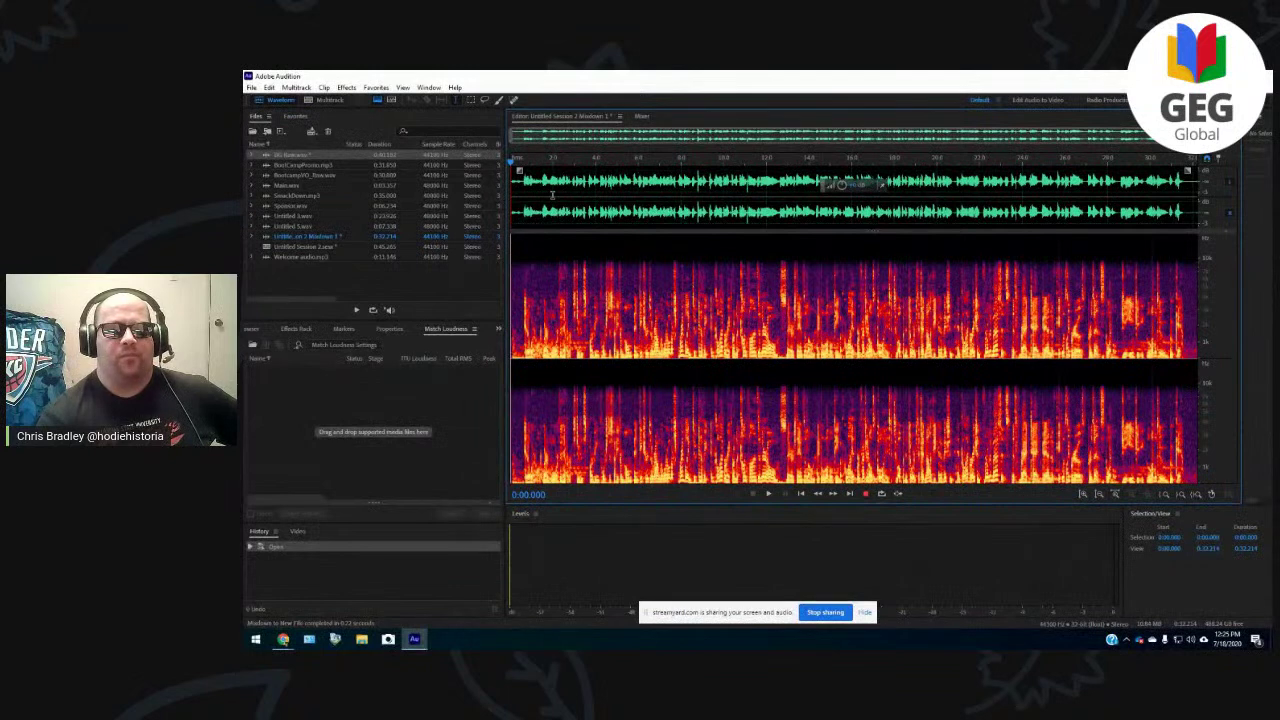
key("space")
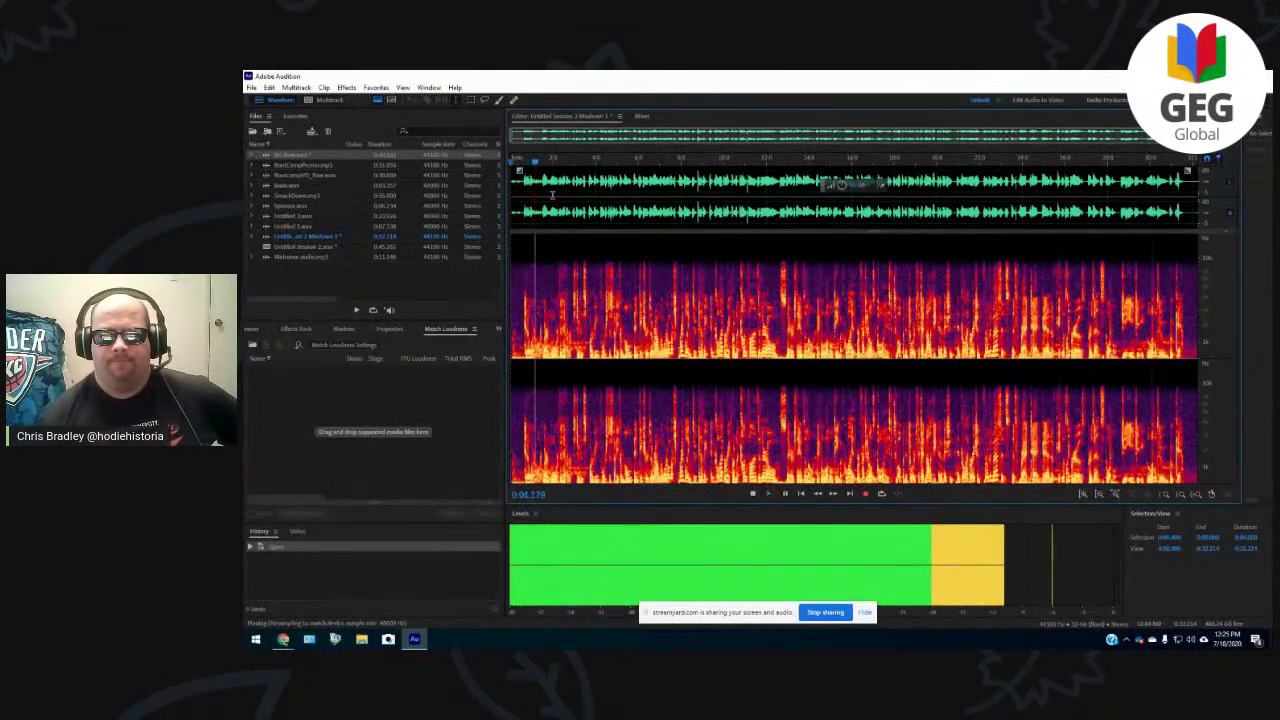
key("space")
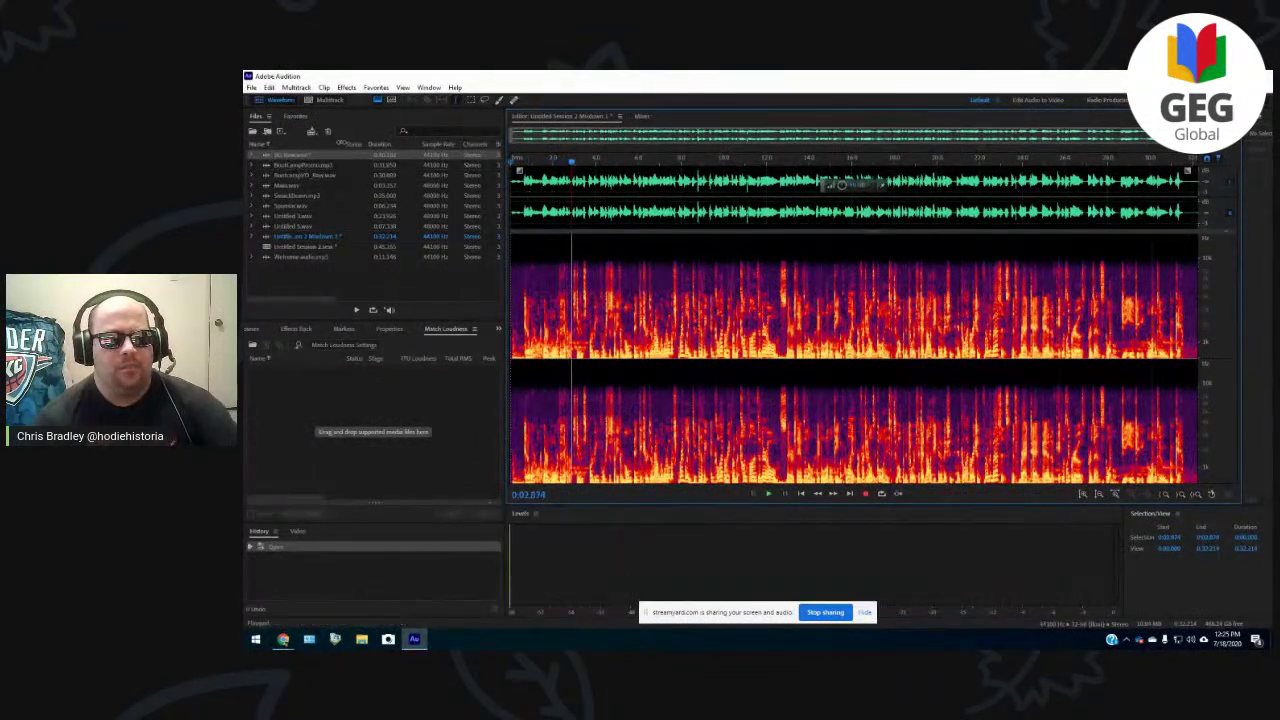
- Review the audio formats offered when saving the mixdown under a new name, and leave without saving
left_click(251, 87)
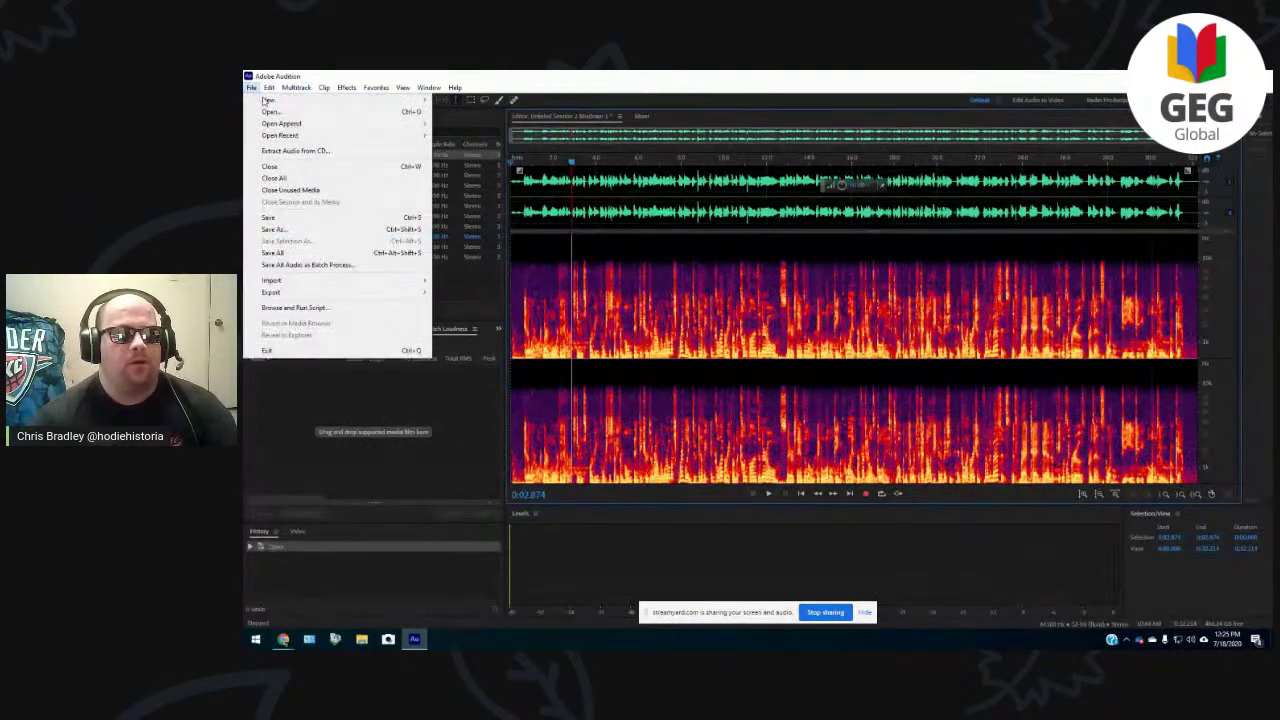
left_click(274, 229)
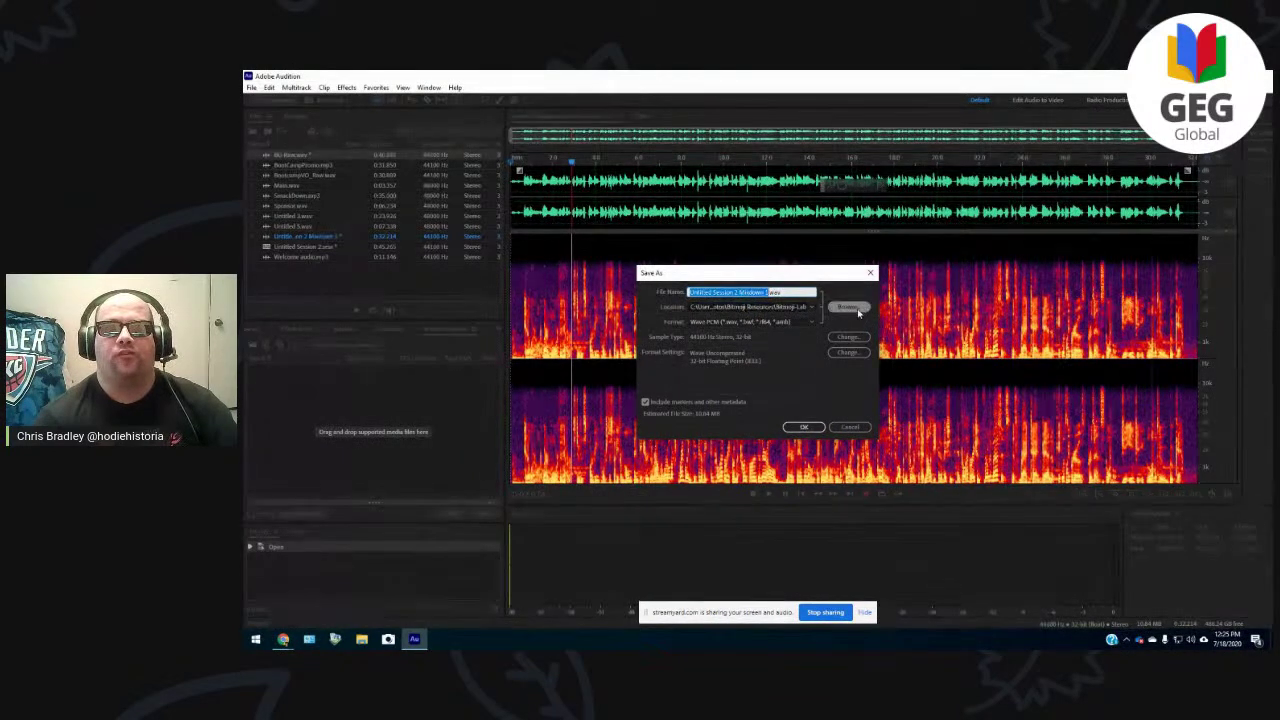
left_click(726, 322)
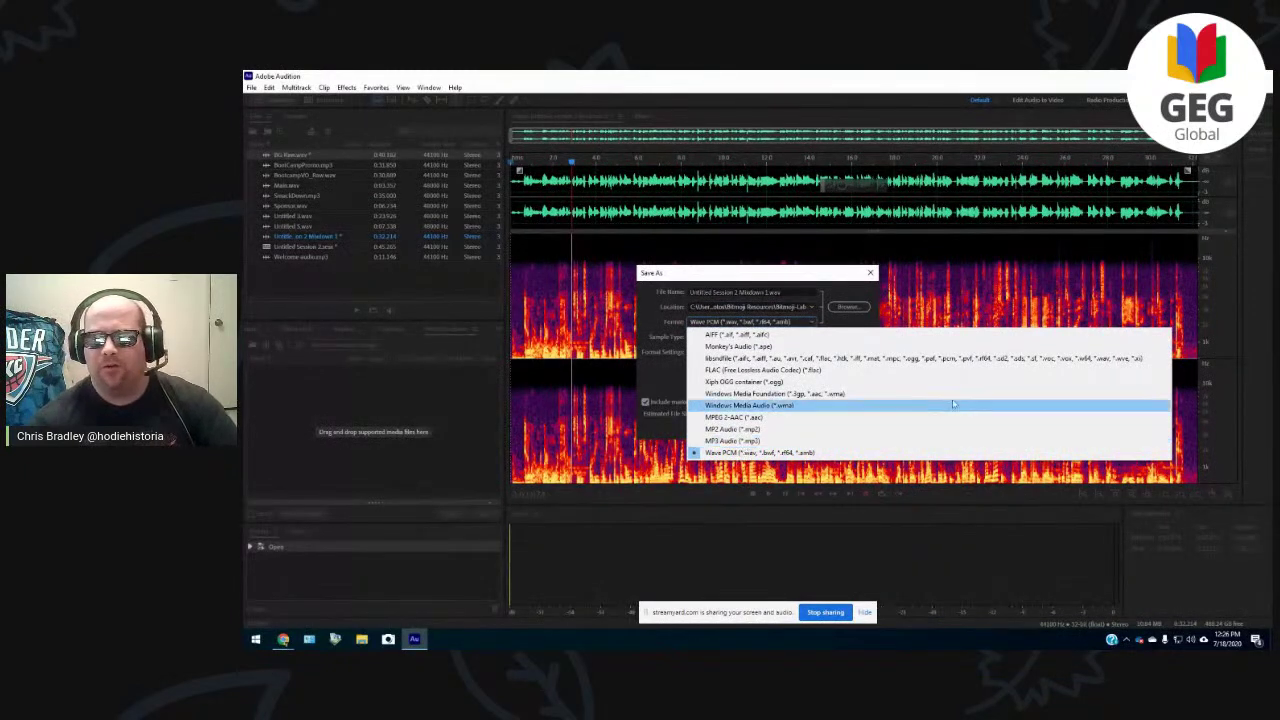
left_click(870, 522)
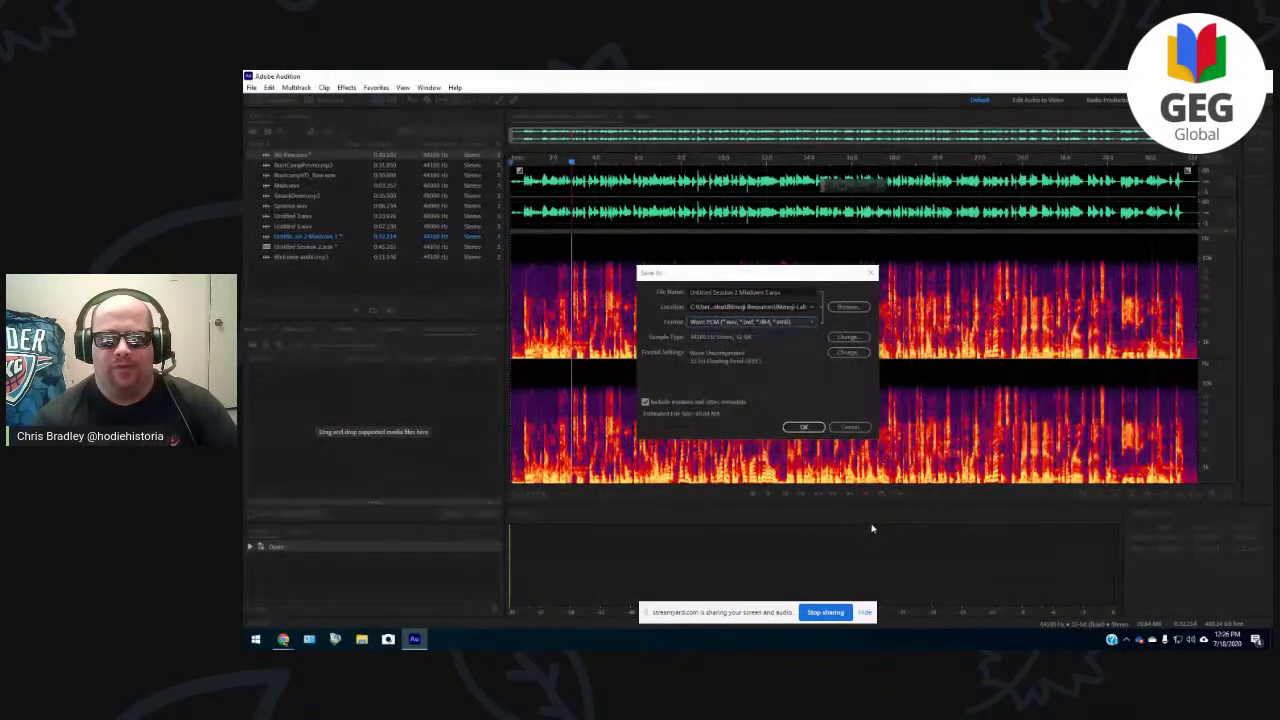
left_click(849, 427)
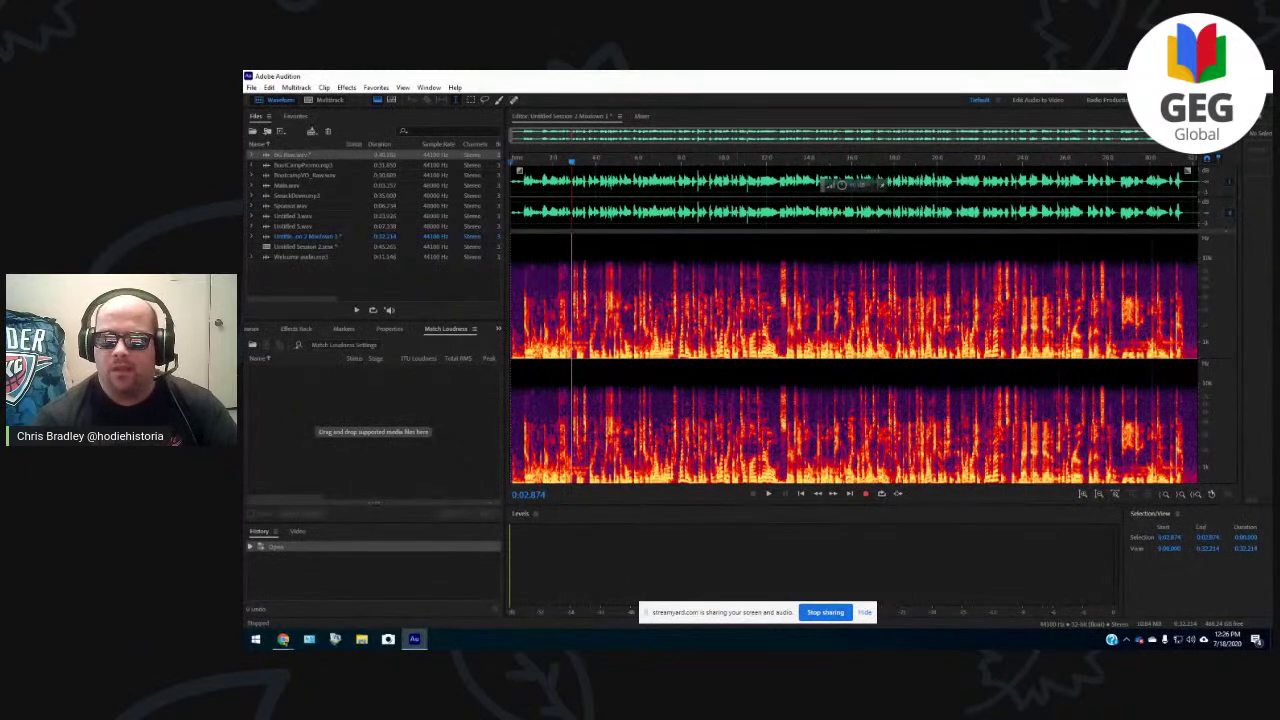
- Close Audition without saving the changes and switch to the SoundCloud profile page in the browser
key("ctrl+w")
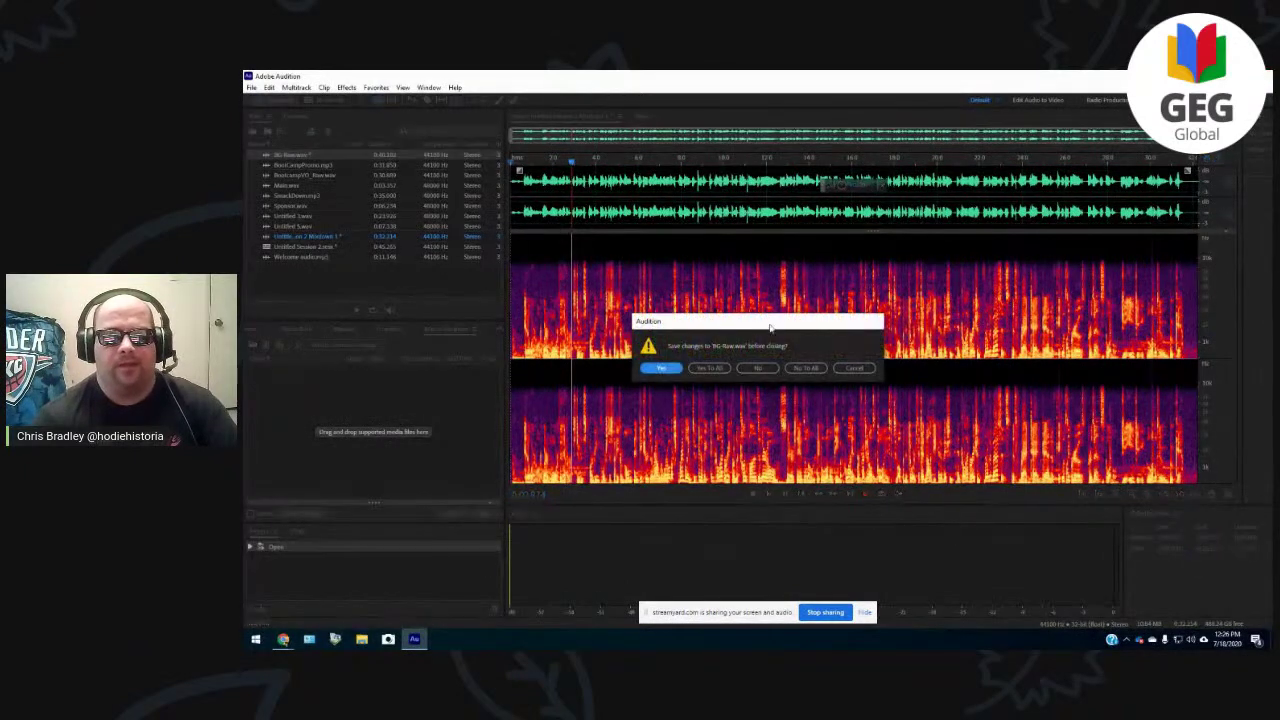
left_click(778, 367)
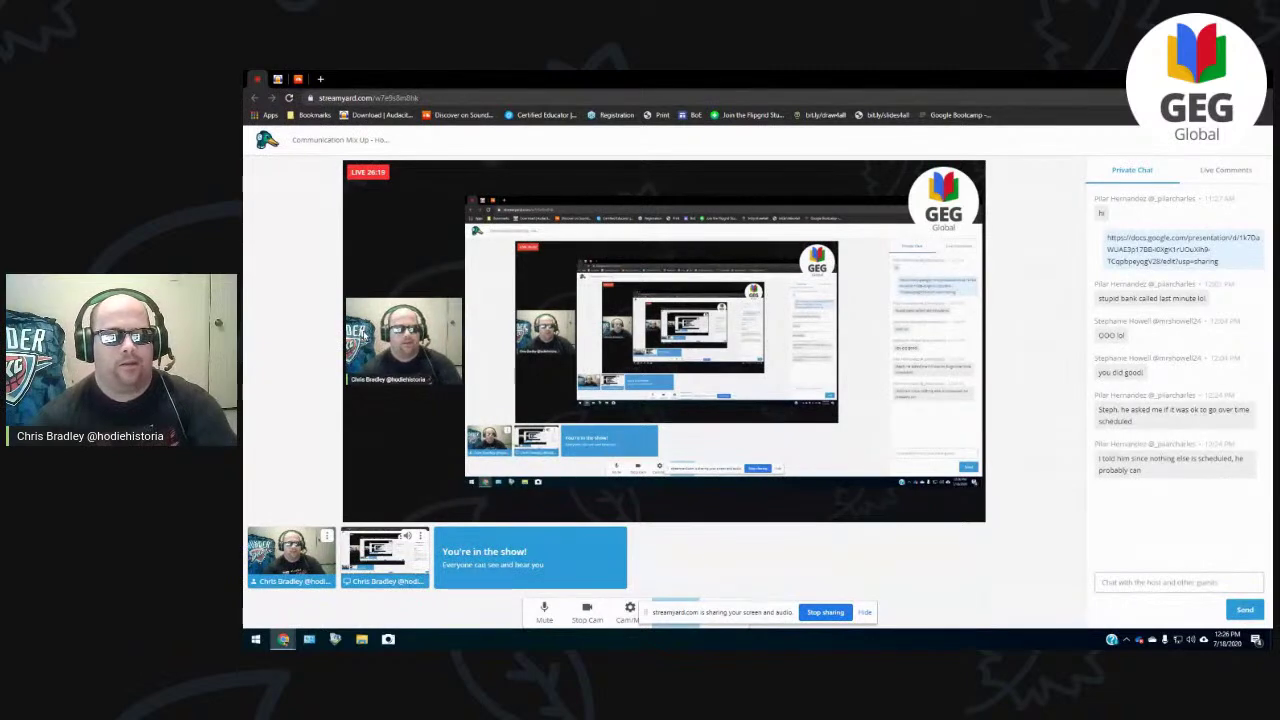
left_click(299, 79)
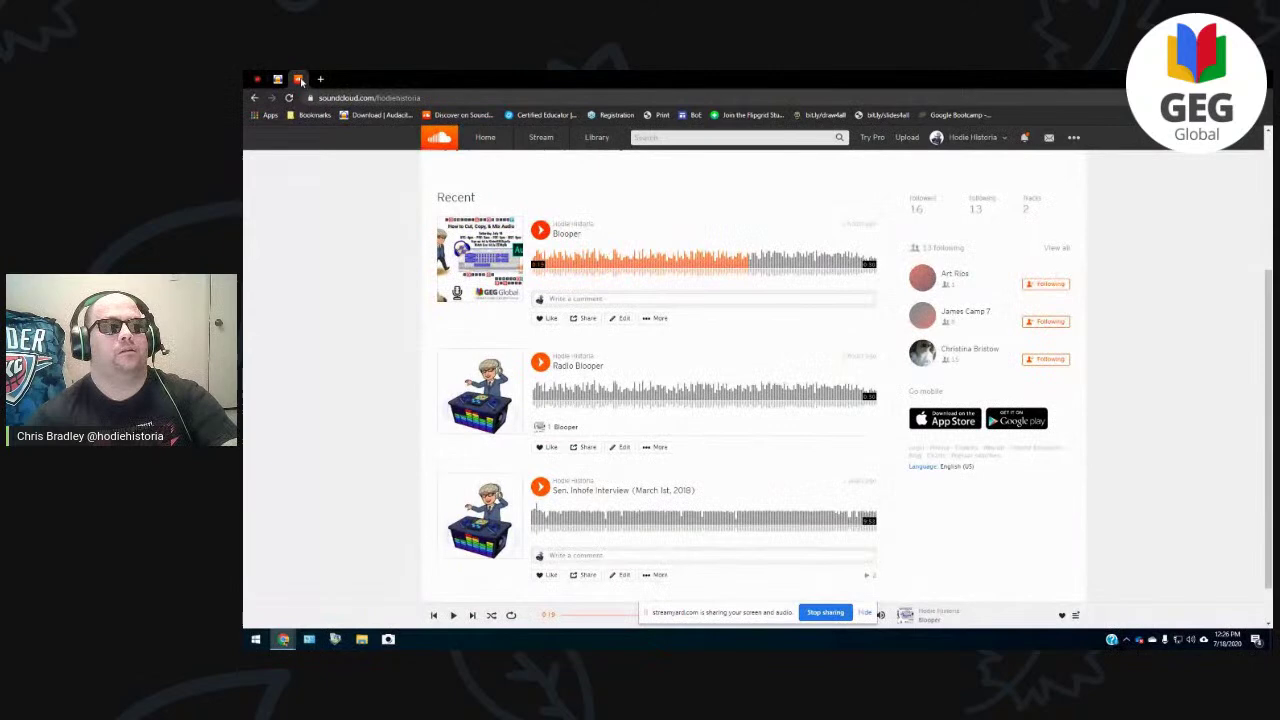
- Open the SoundCloud home page and look through its charts, new music and trending sections
scroll(381, 339, "up", 3)
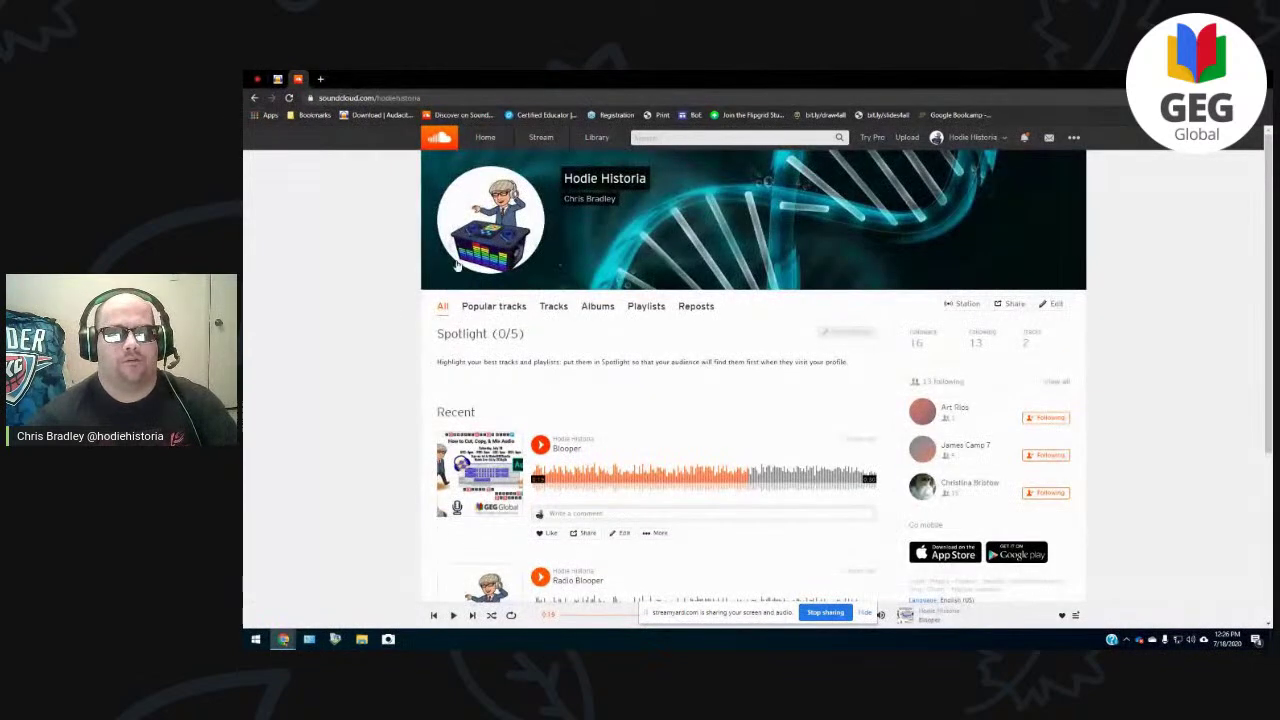
left_click(435, 141)
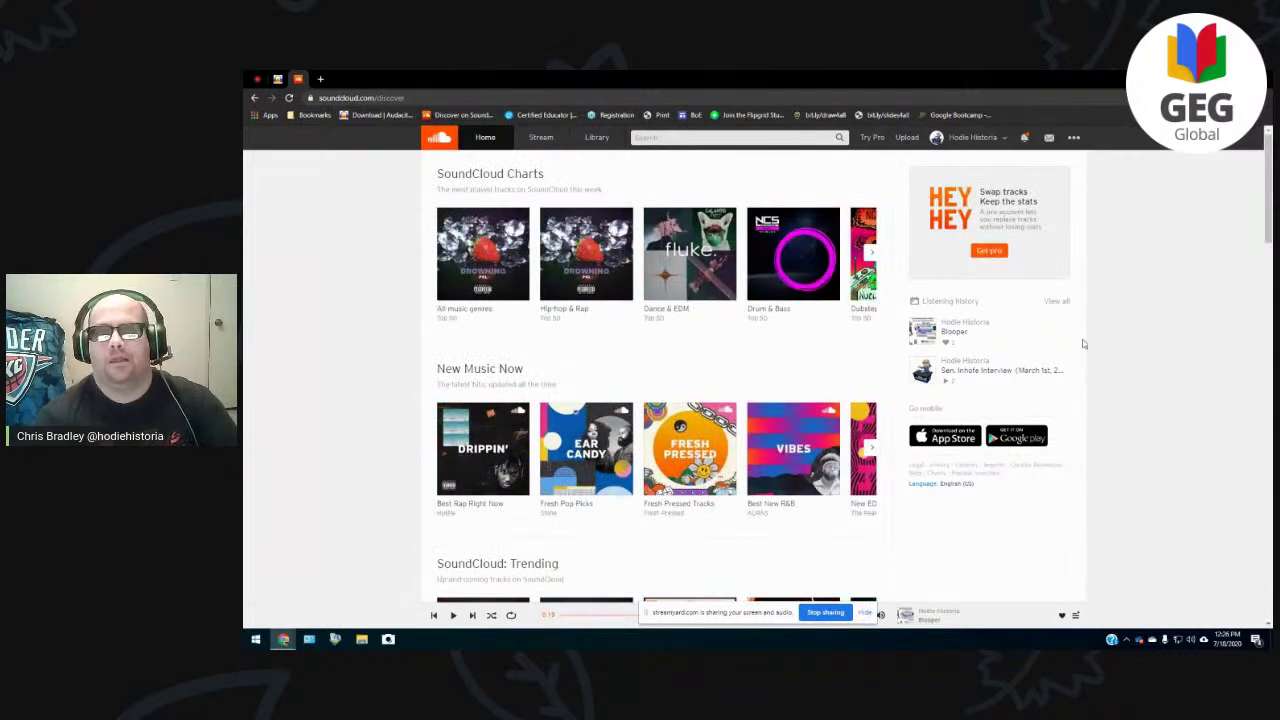
scroll(1120, 317, "down", 3)
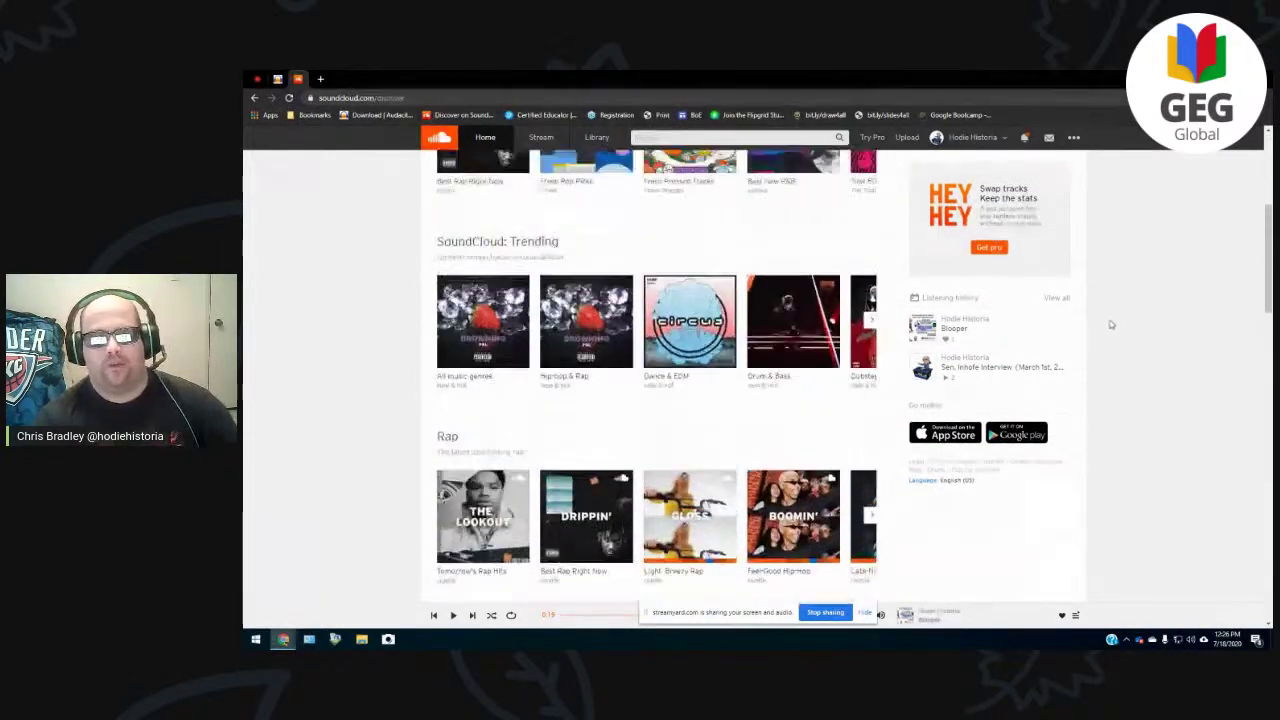
scroll(1119, 314, "up", 3)
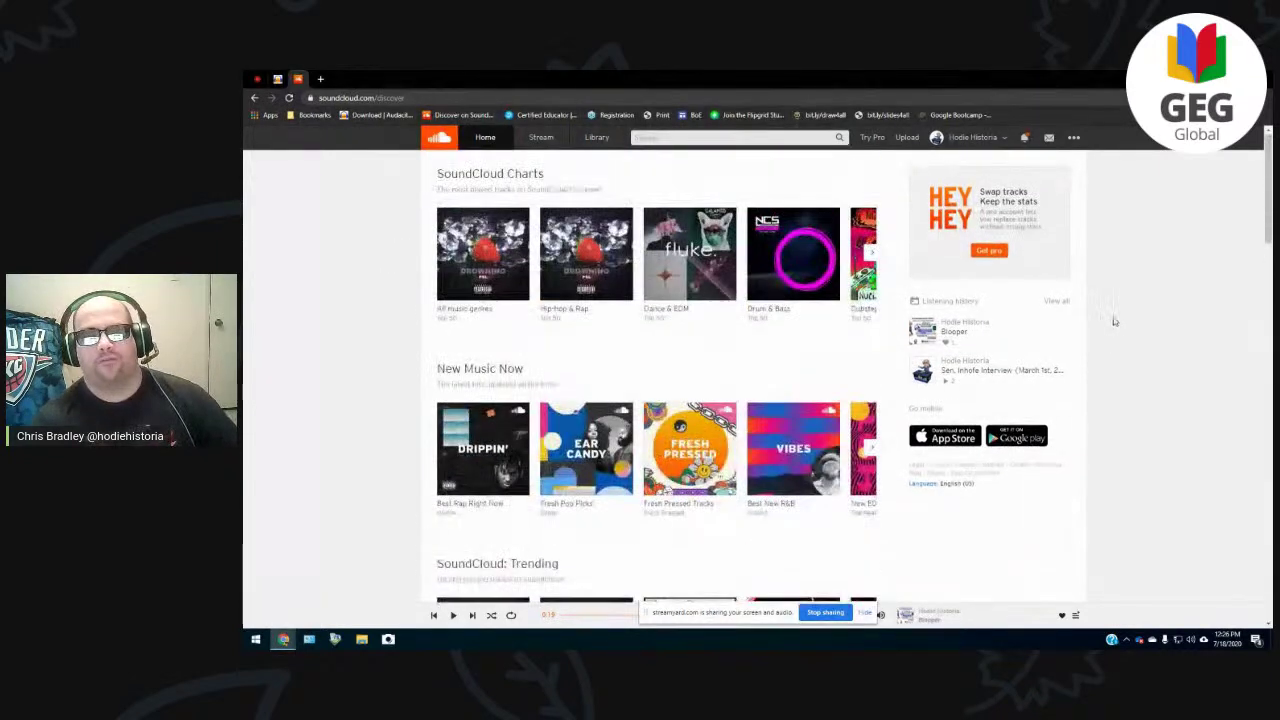
- Return to the account's own profile page and review the options offered for the account
left_click(1001, 141)
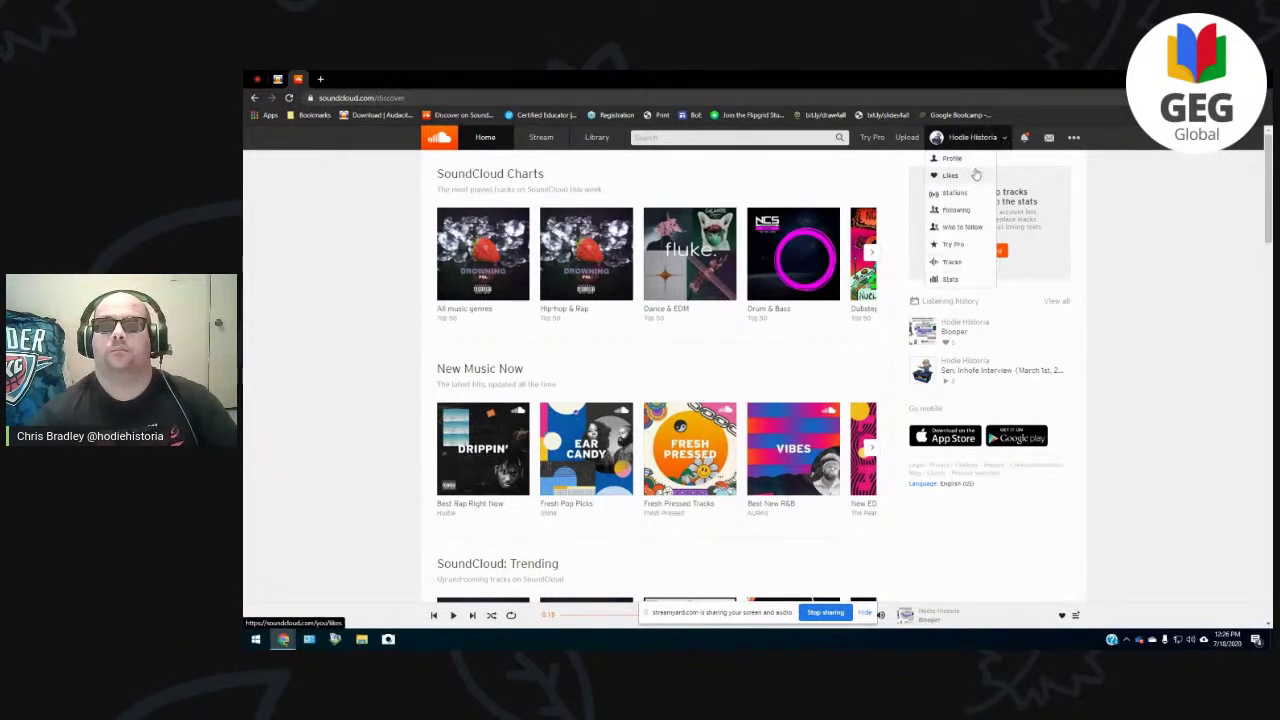
left_click(973, 160)
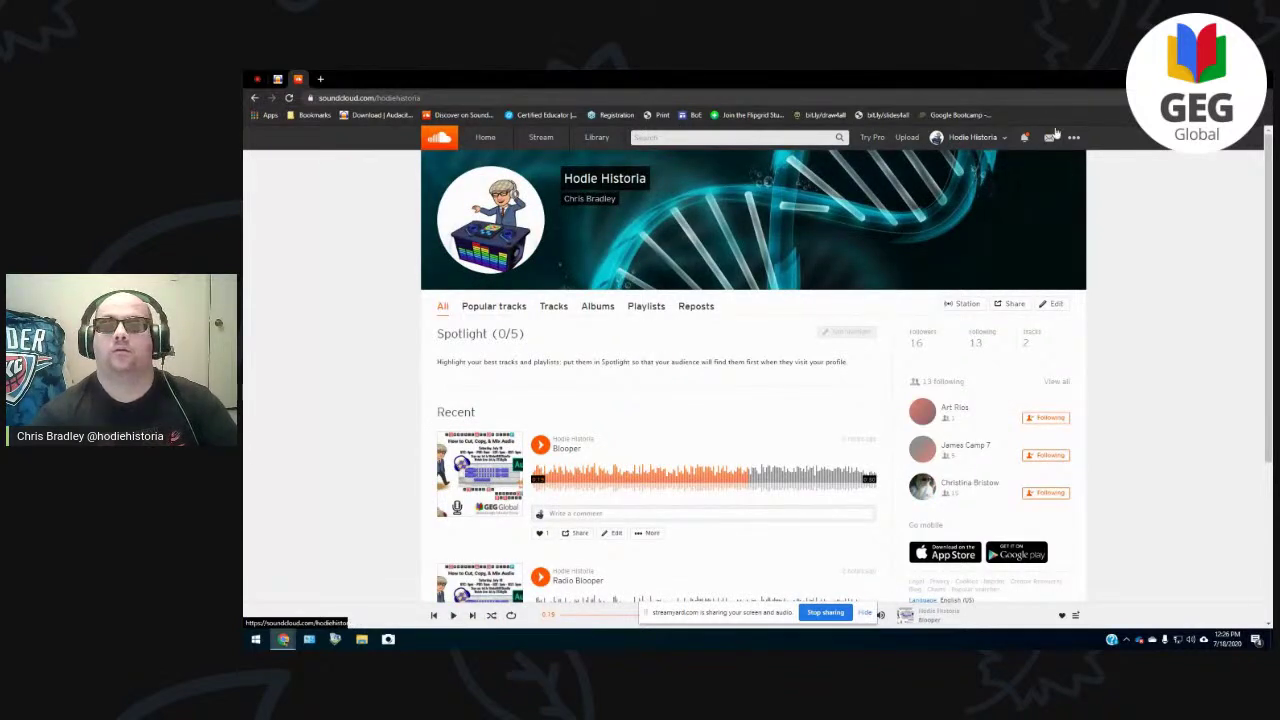
left_click(1002, 142)
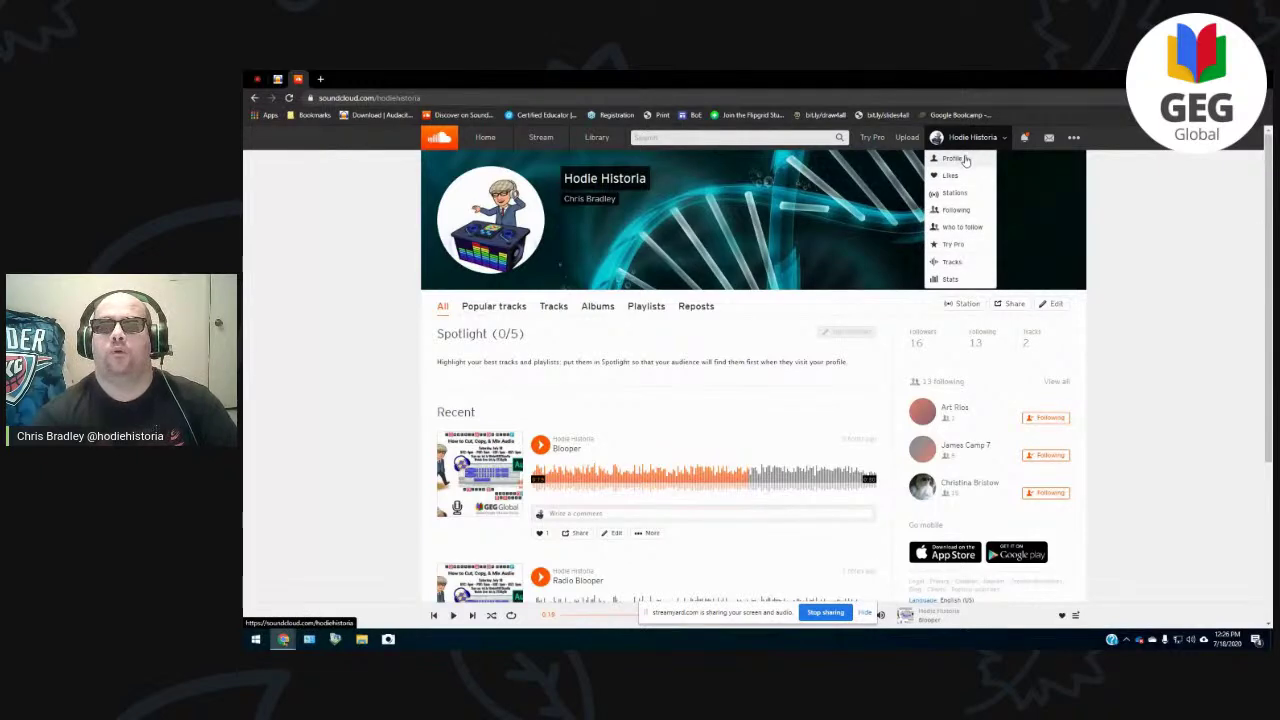
left_click(1151, 289)
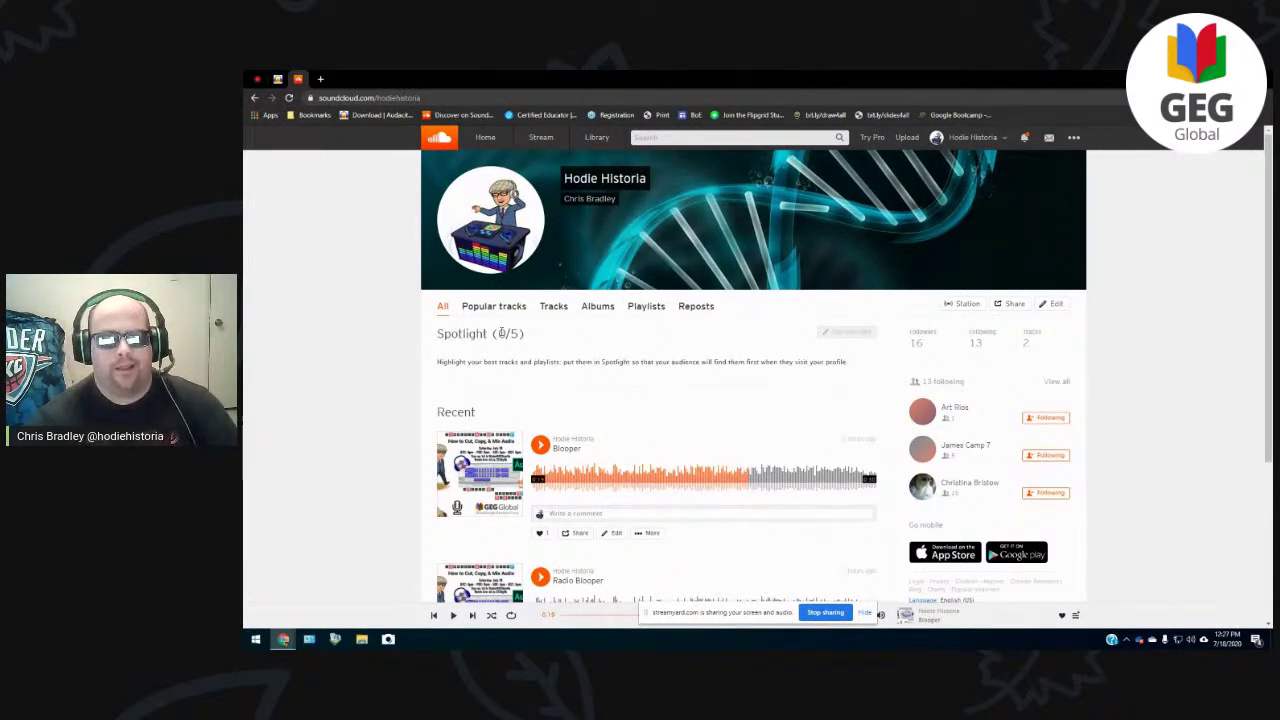
- Go to the SoundCloud upload page and browse for a file in the Bitmoji-Lab folder
left_click(904, 140)
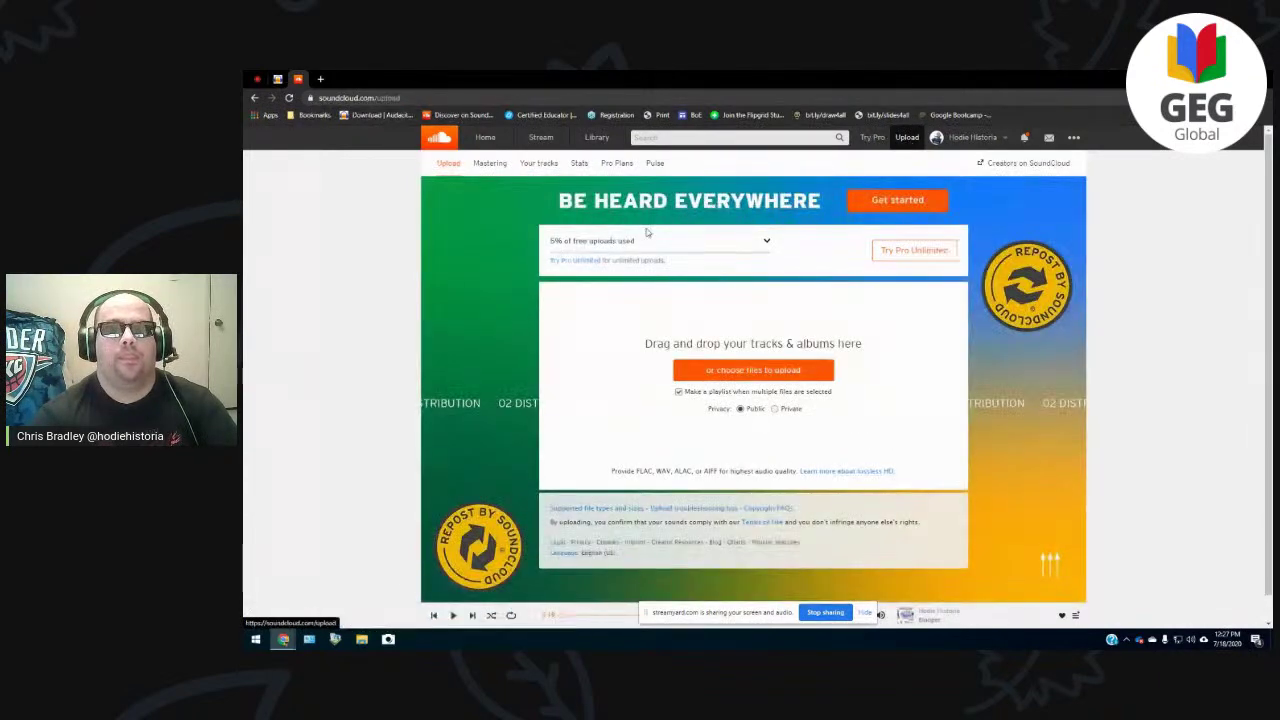
left_click(779, 372)
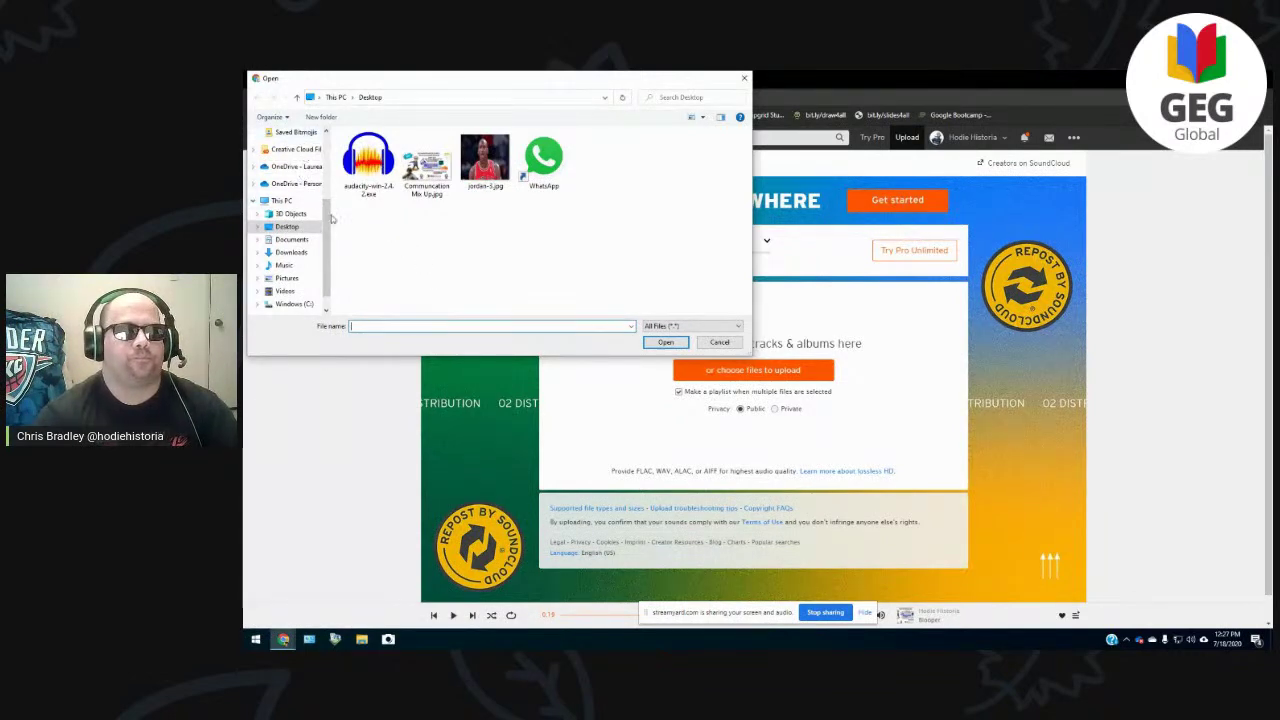
left_click(306, 136)
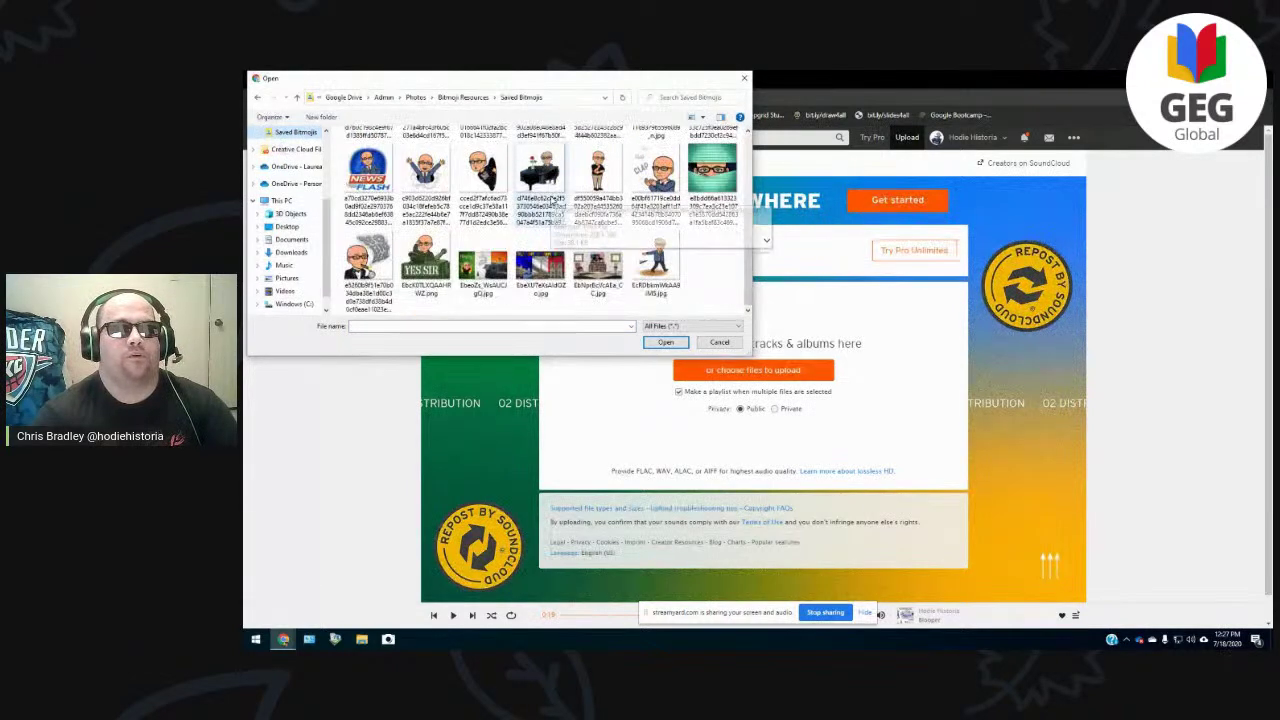
scroll(293, 188, "up", 1)
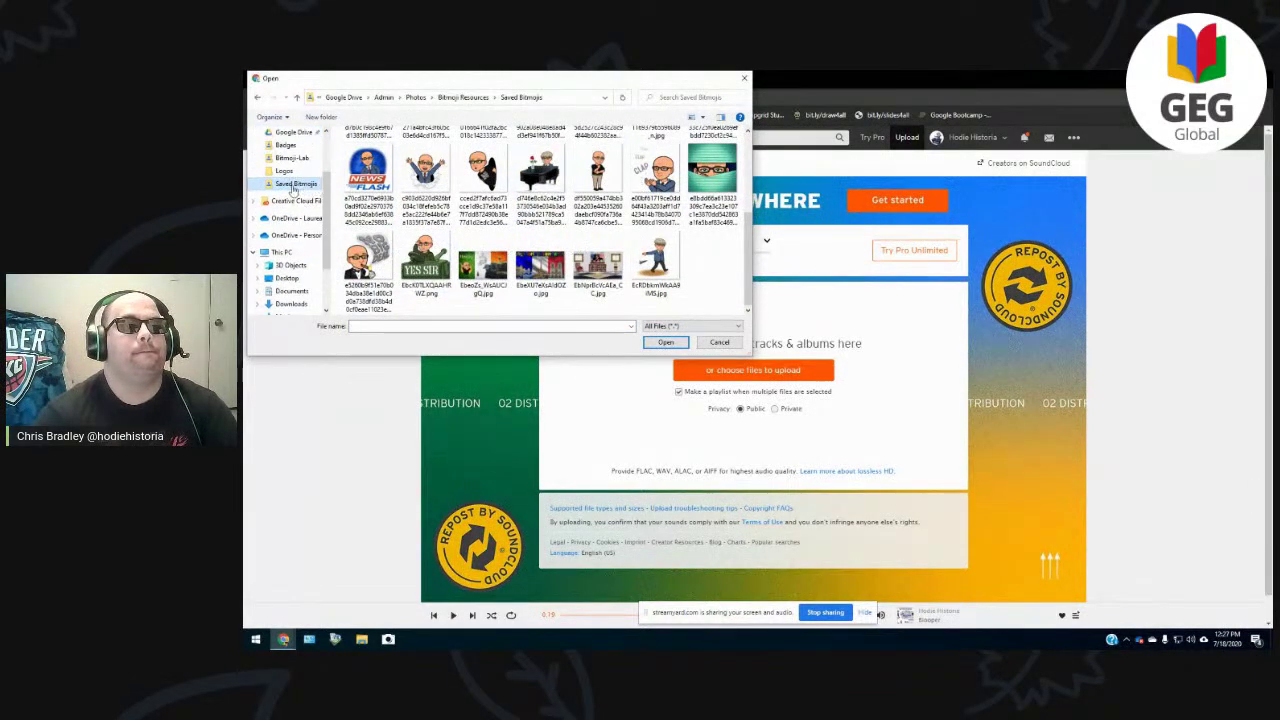
left_click(292, 158)
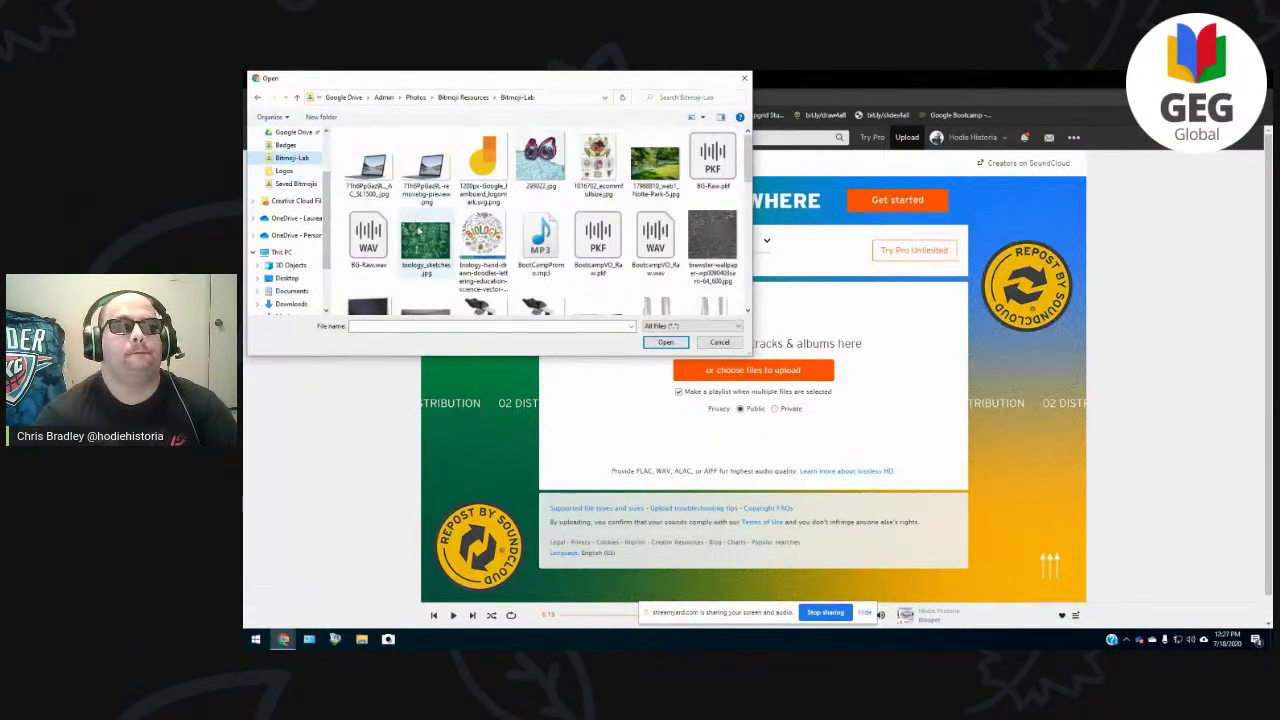
- Upload BootCampPromo.mp3 from the Bitmoji-Lab folder, keeping the file filter at All Files
scroll(500, 220, "down", 1)
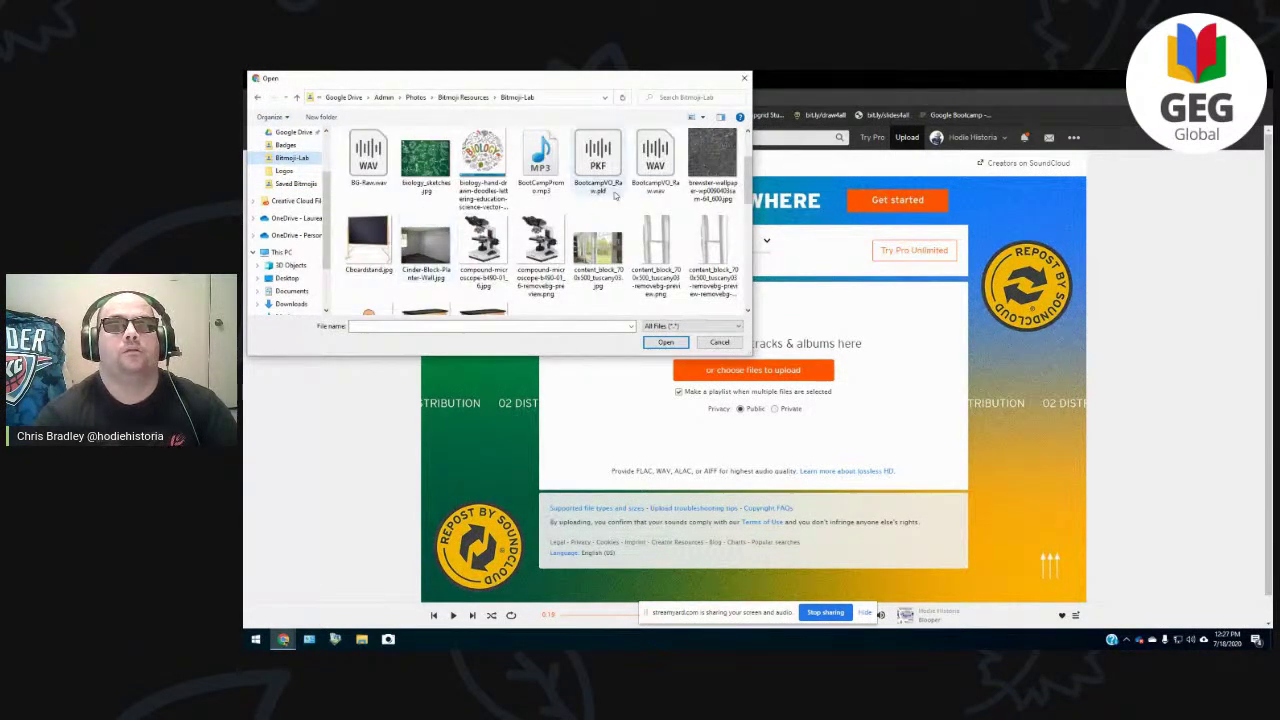
scroll(625, 200, "down", 1)
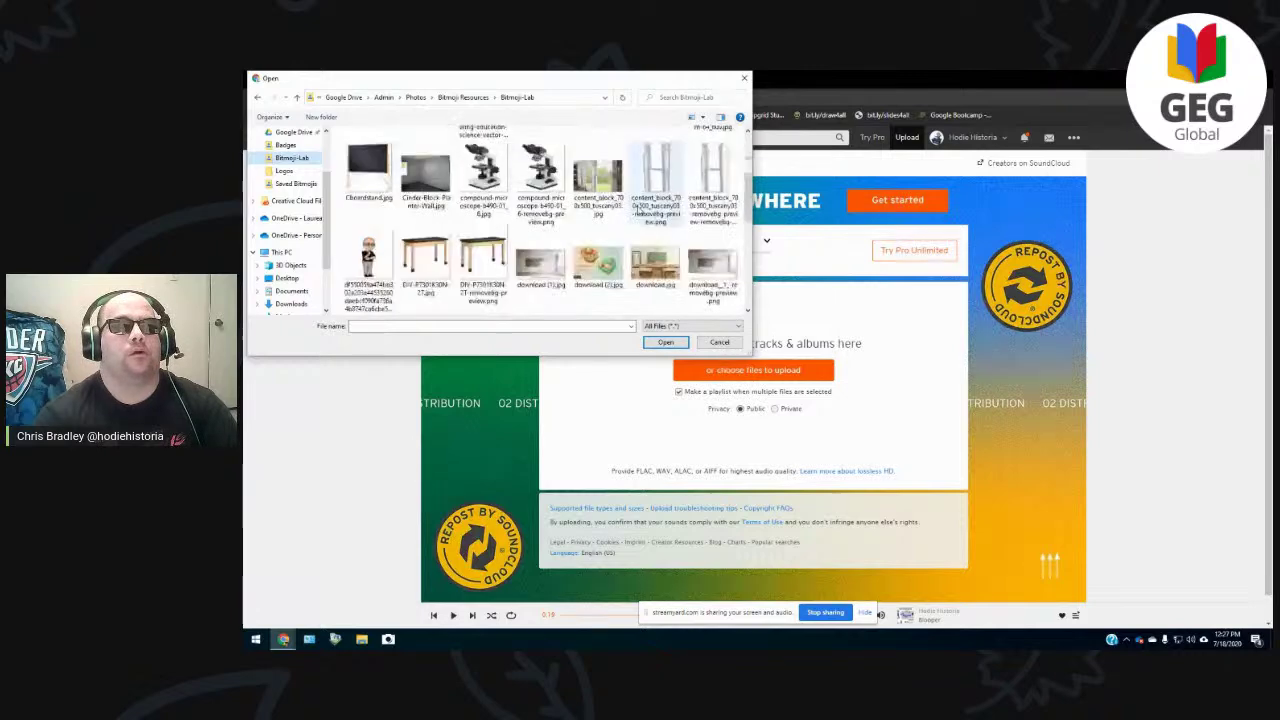
scroll(636, 210, "down", 1)
scroll(634, 211, "up", 2)
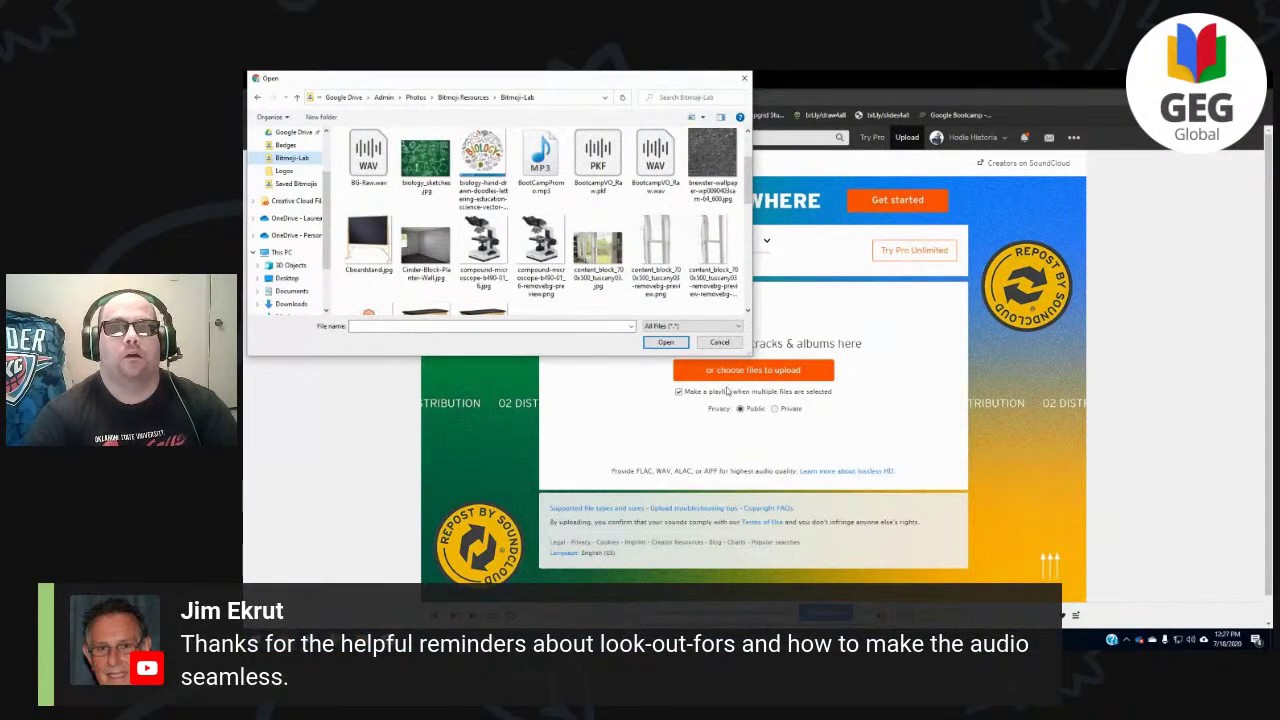
left_click(690, 326)
left_click(693, 338)
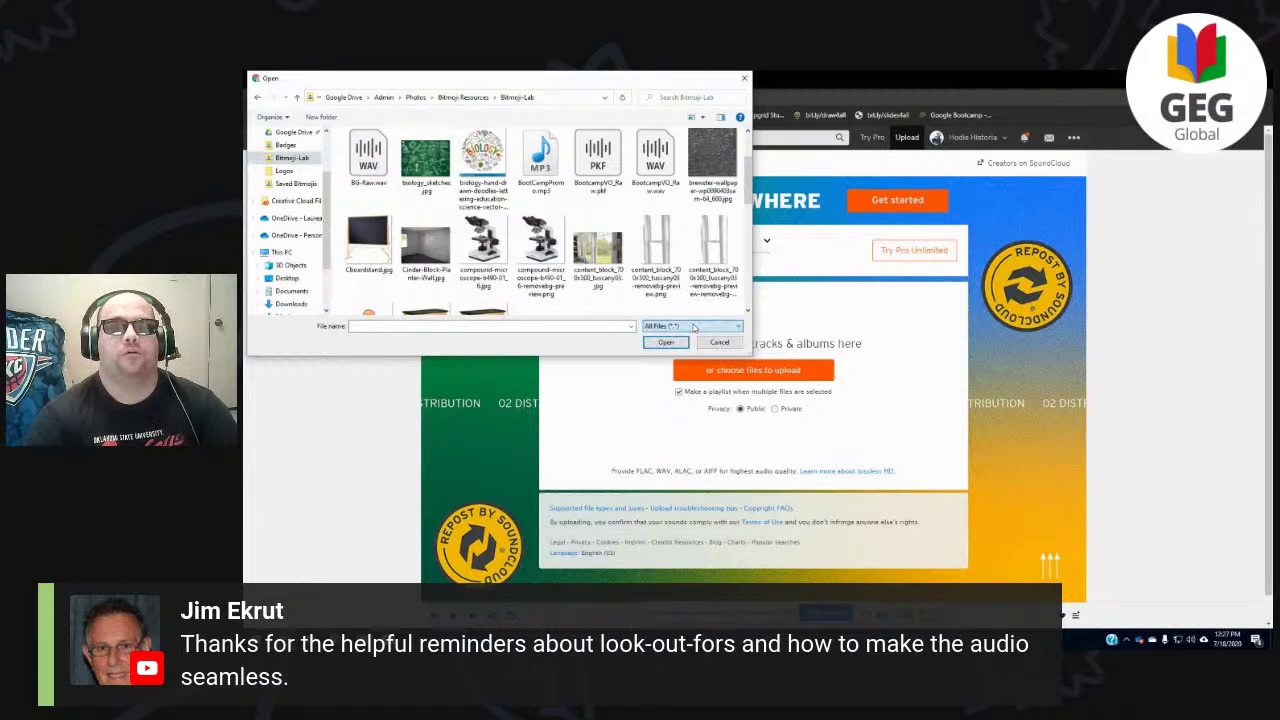
left_click(557, 165)
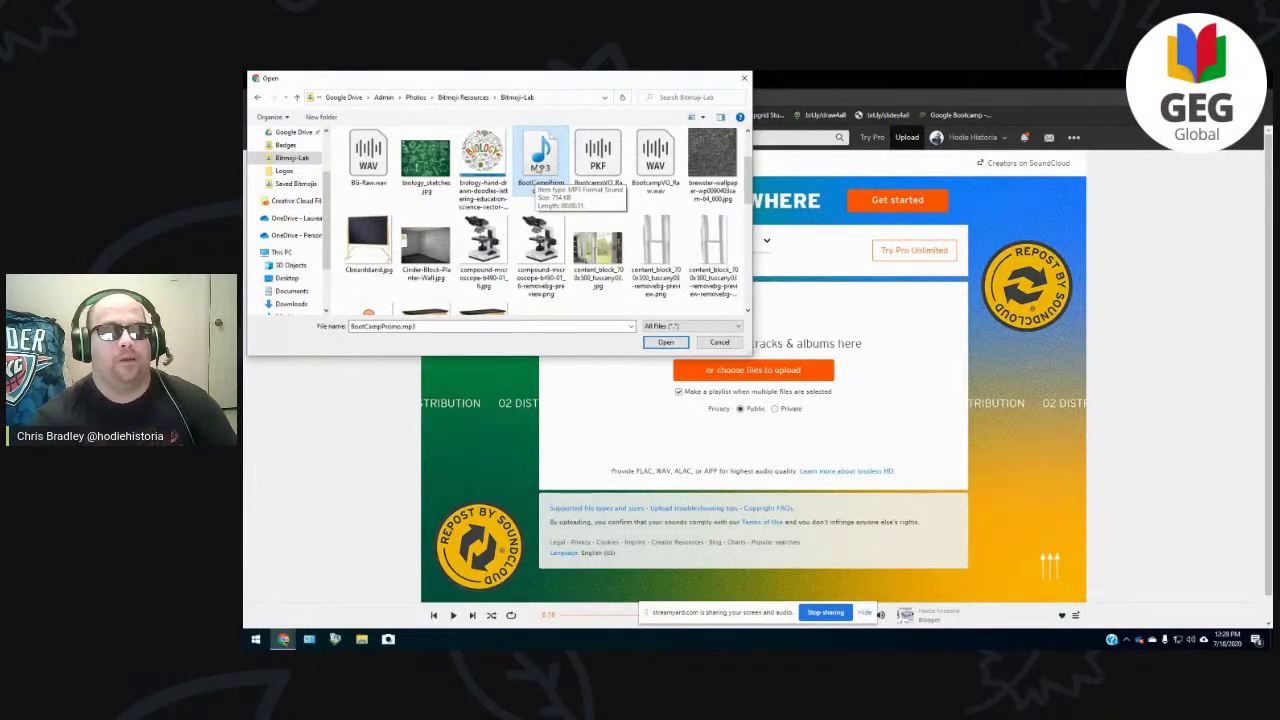
left_click(677, 343)
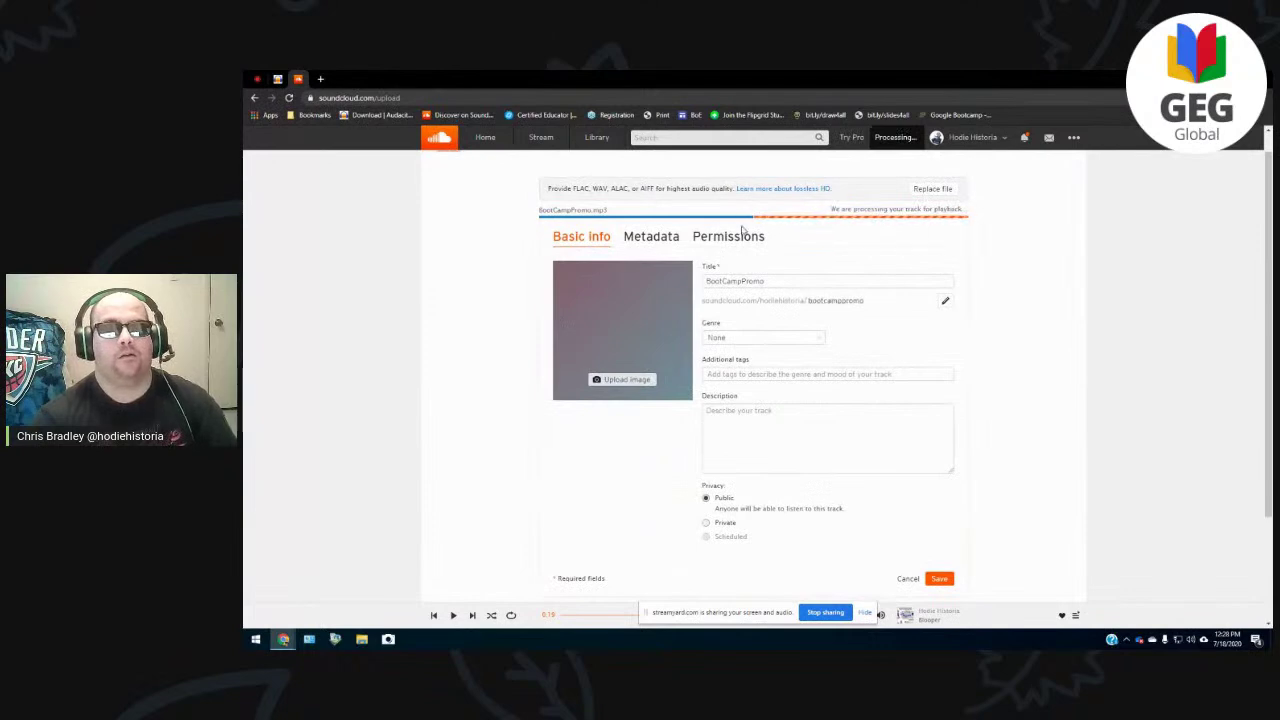
- Review the uploaded track's title and the list of available genres without choosing a genre
left_click_drag(766, 281, 678, 286)
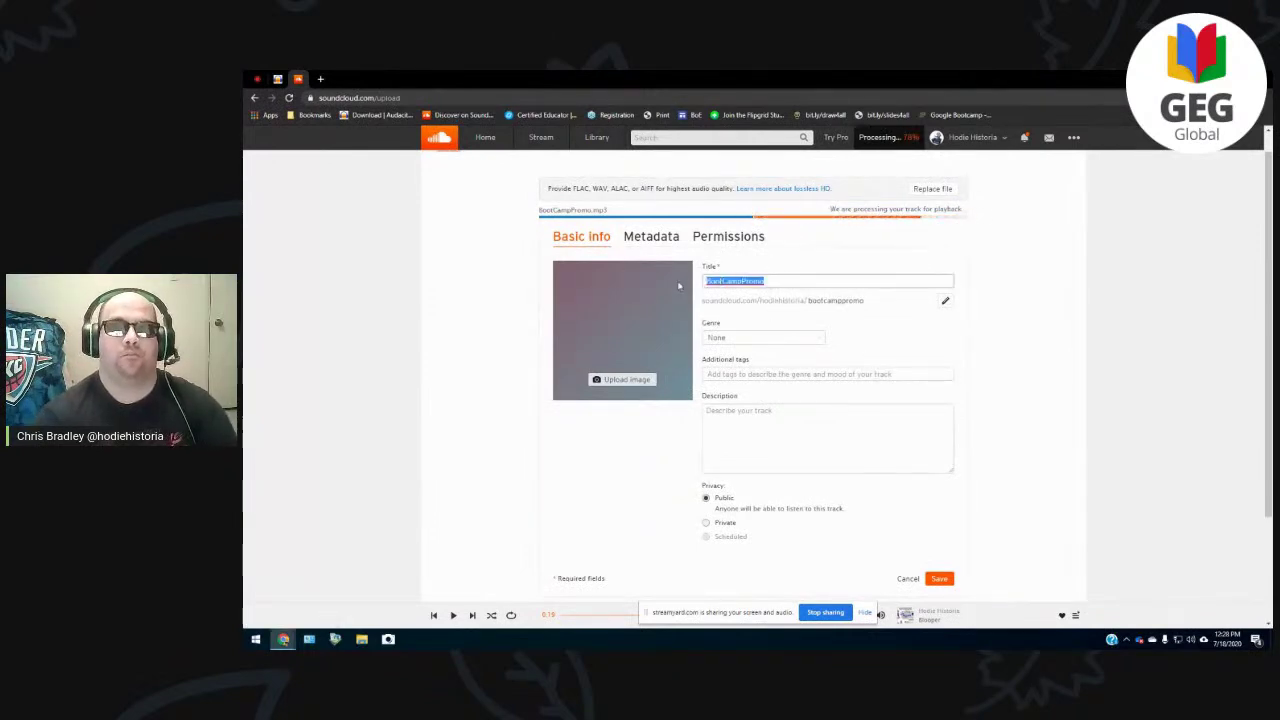
left_click(748, 340)
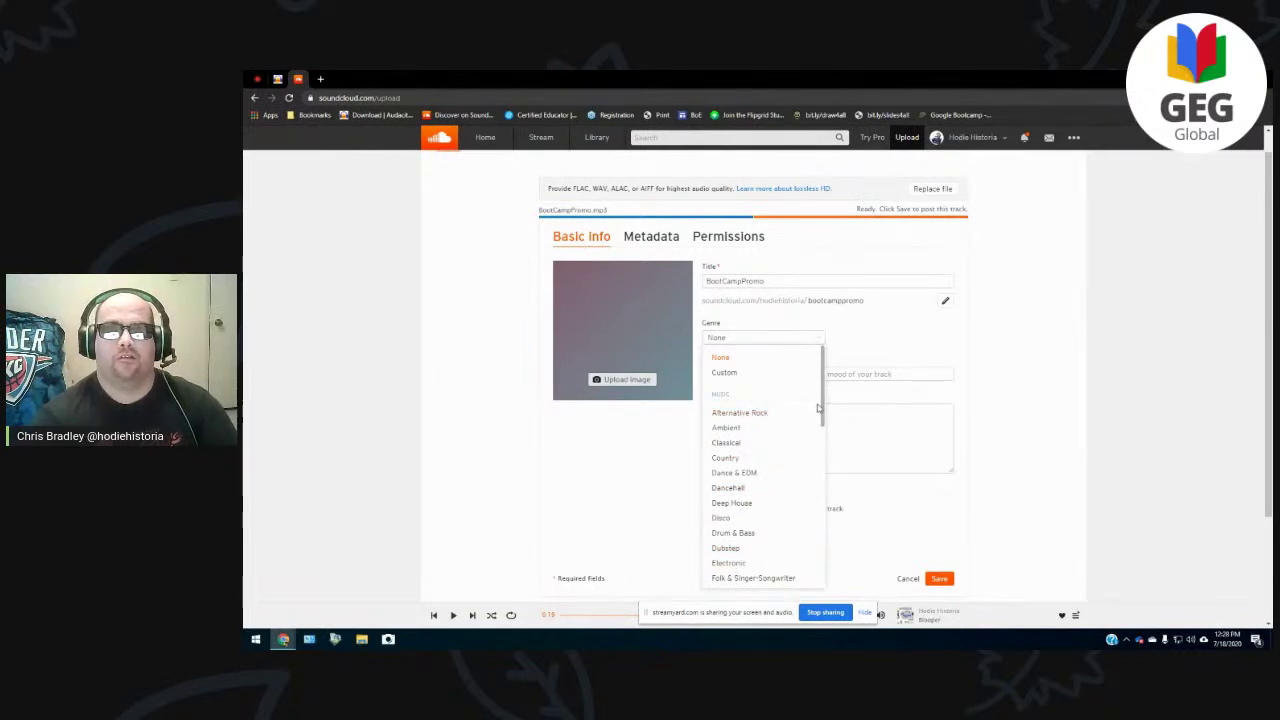
scroll(809, 494, "down", 5)
left_click(586, 318)
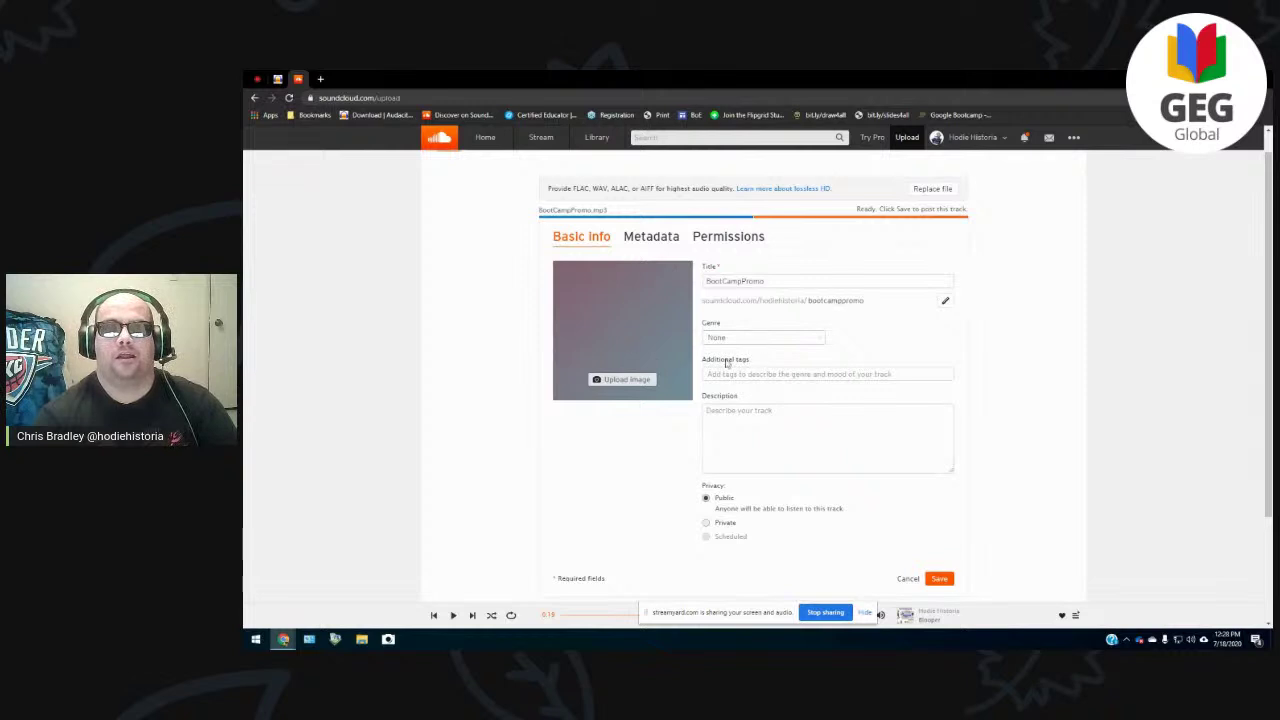
- Enter #GlobalGEG as an additional tag for the track and clear the tag field again
left_click(877, 375)
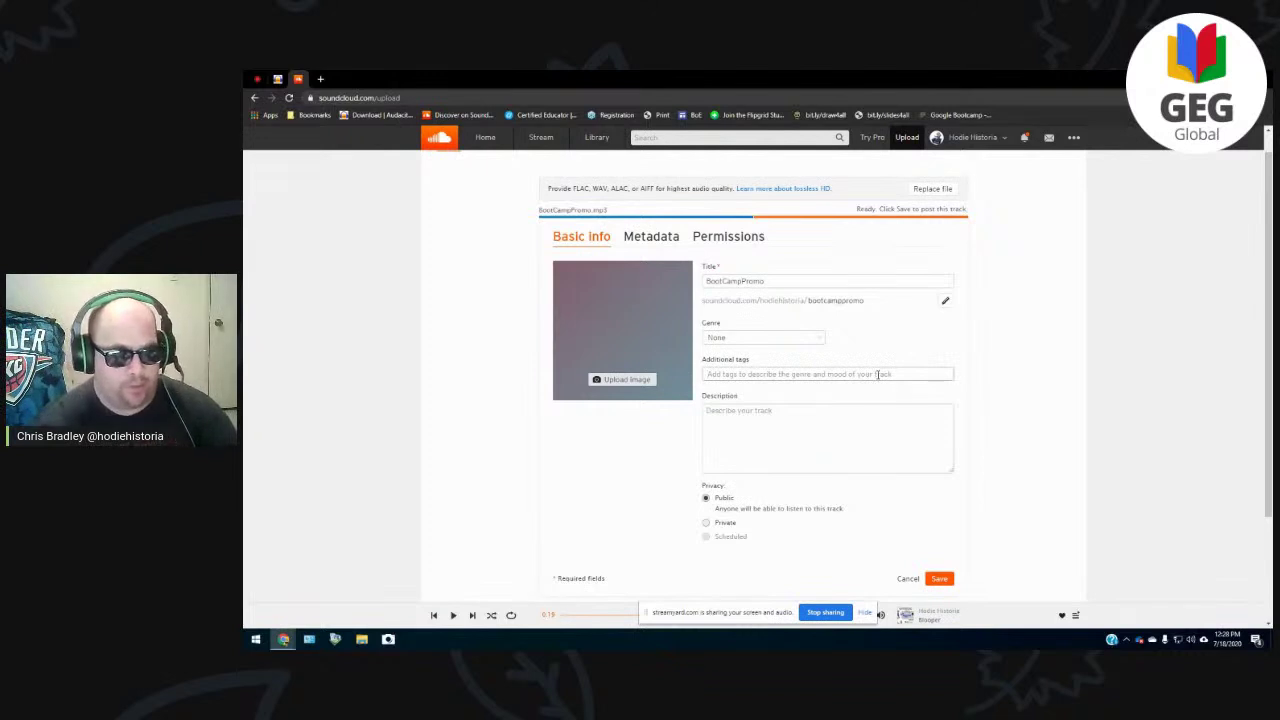
type("#GlobalG")
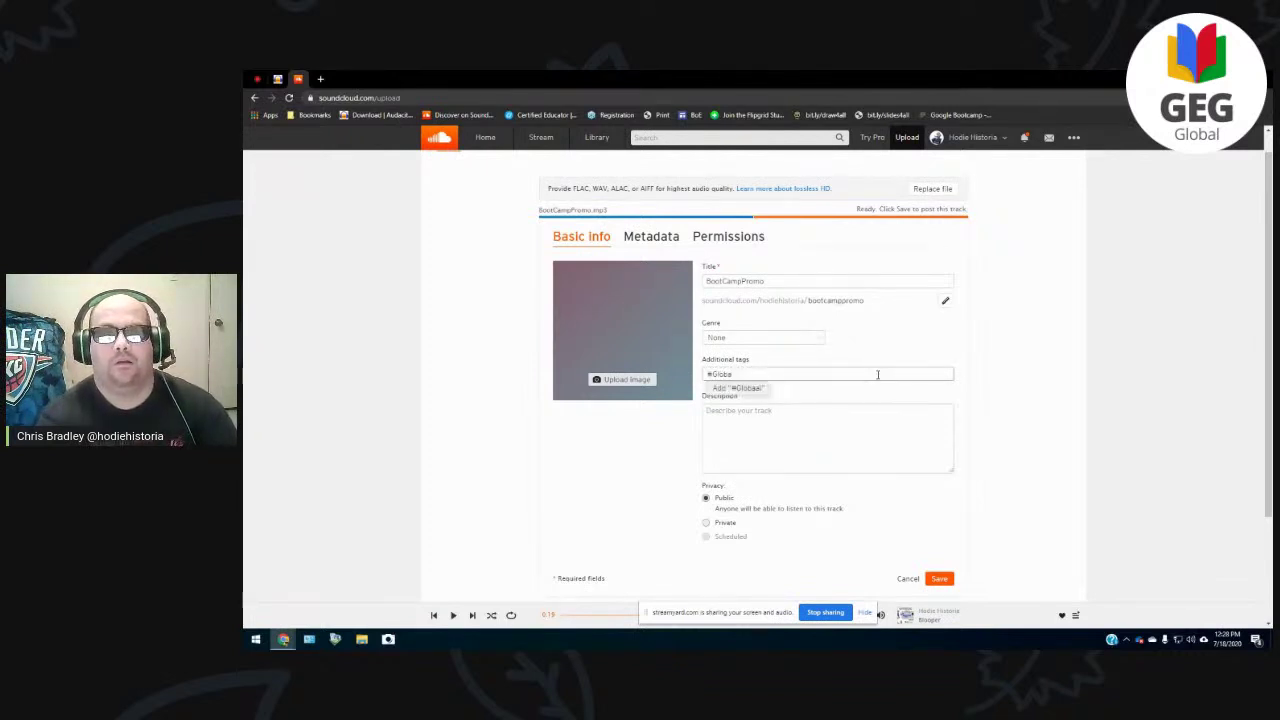
type("EG")
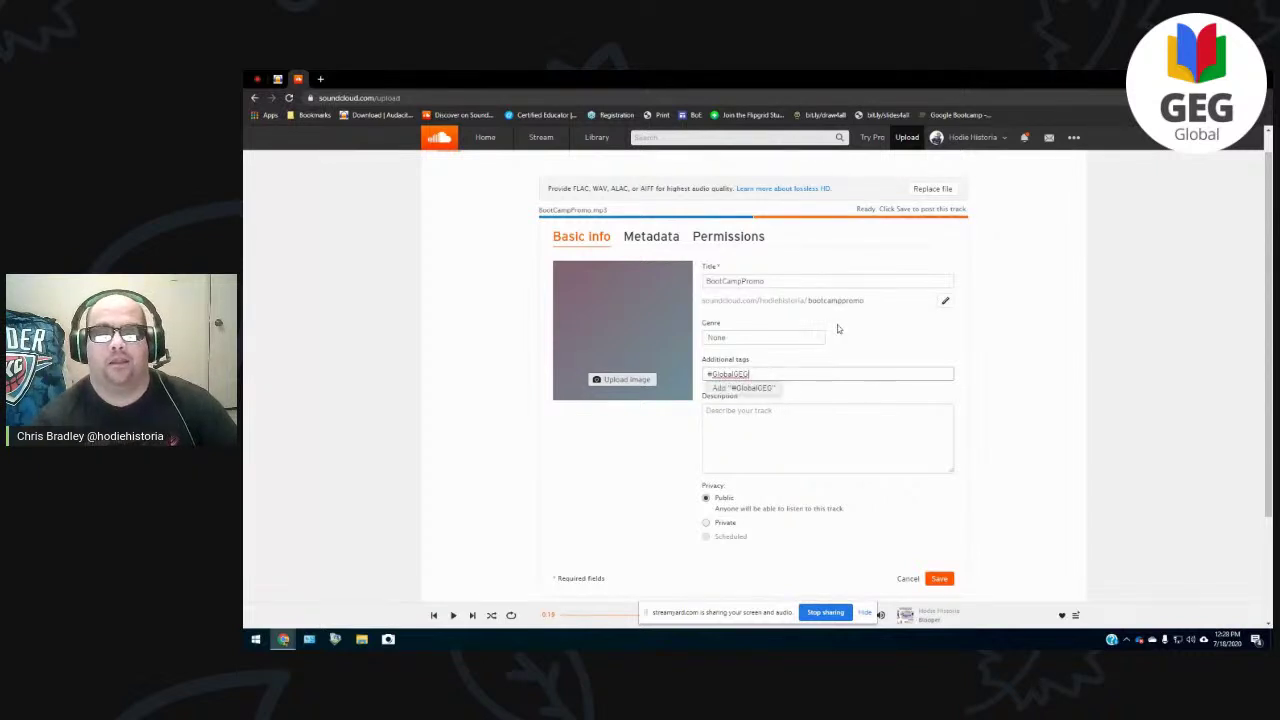
left_click(1056, 369)
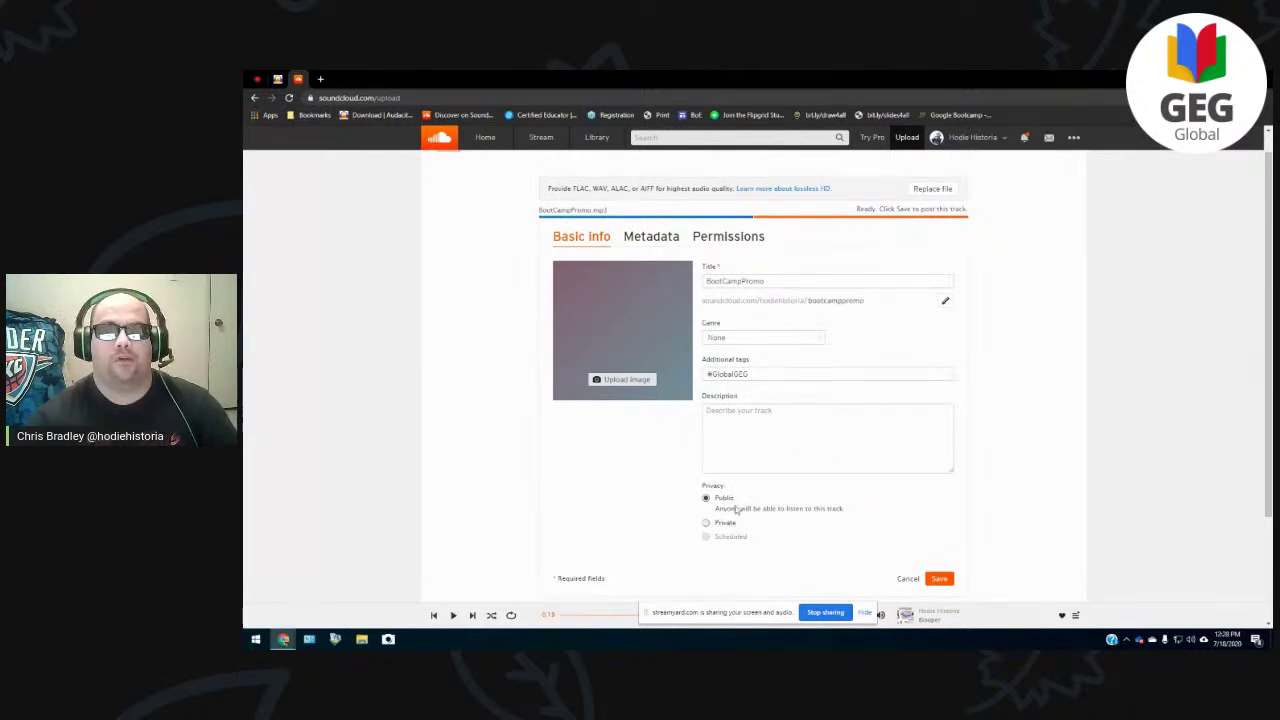
triple_click(774, 376)
key("BackSpace")
- Save the BootCampPromo track with public privacy and dismiss the highlighted mastering tip
scroll(737, 540, "down", 2)
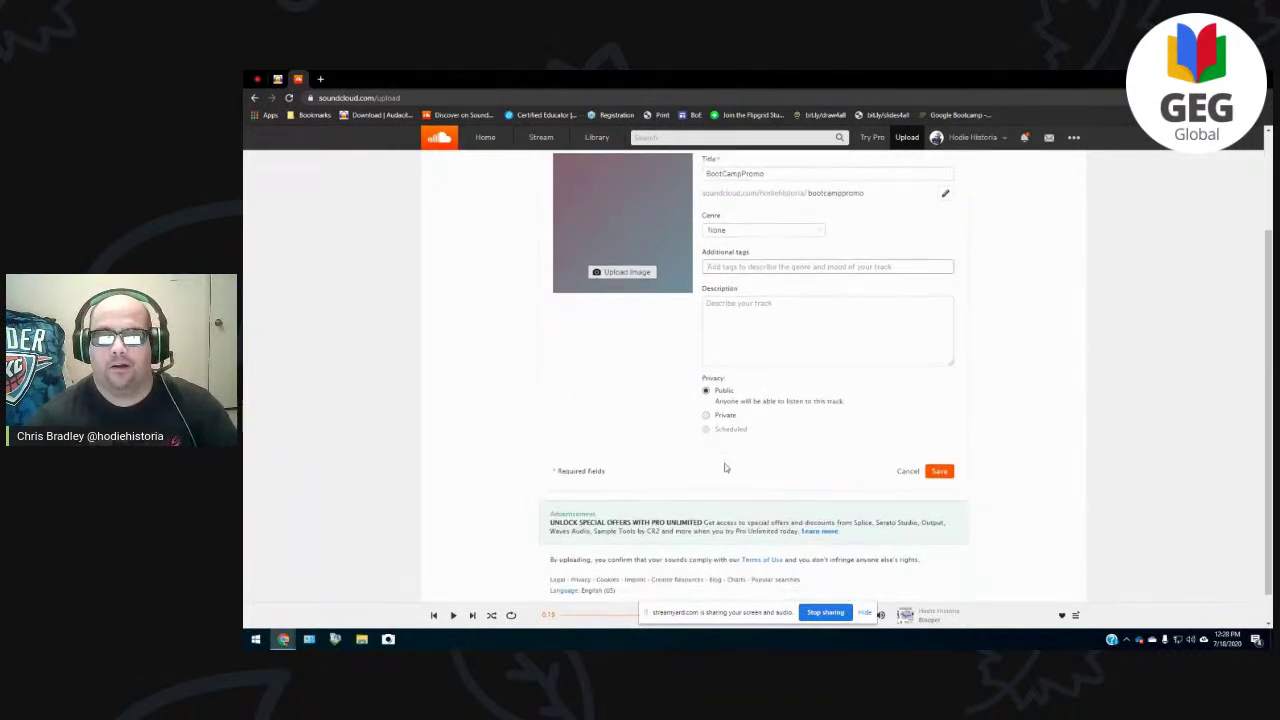
scroll(678, 470, "up", 2)
left_click(940, 527)
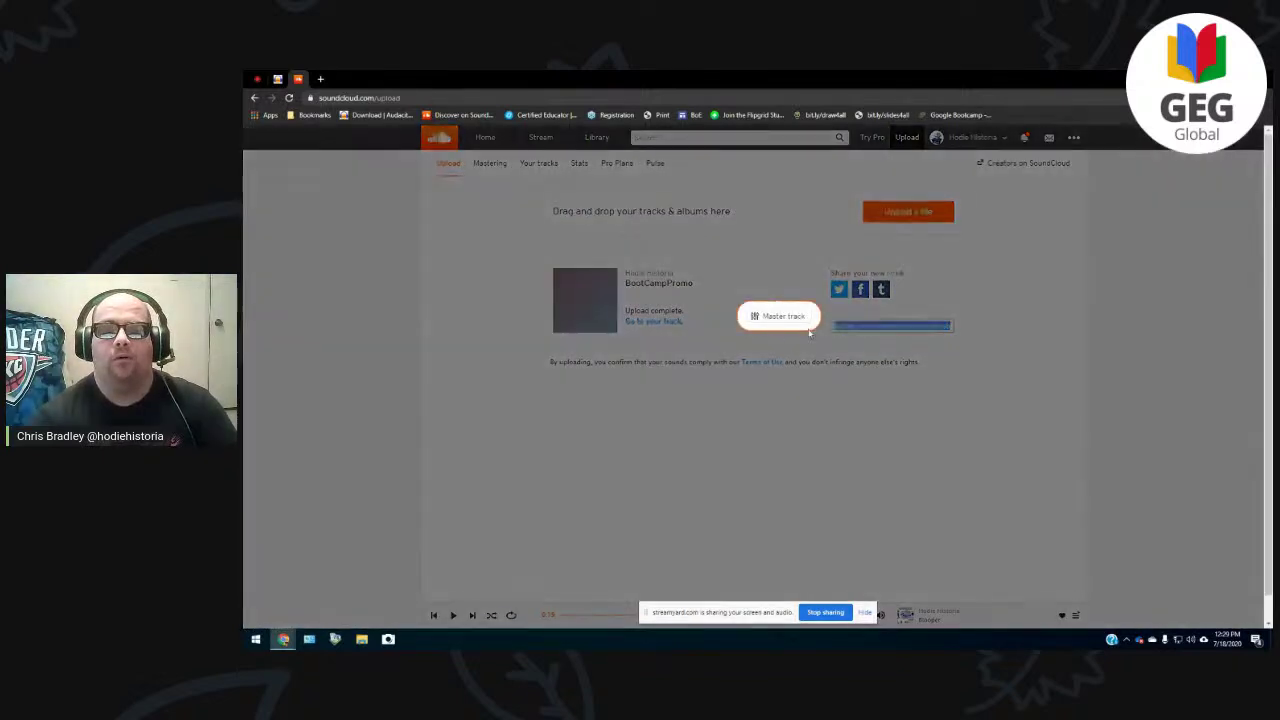
left_click(878, 271)
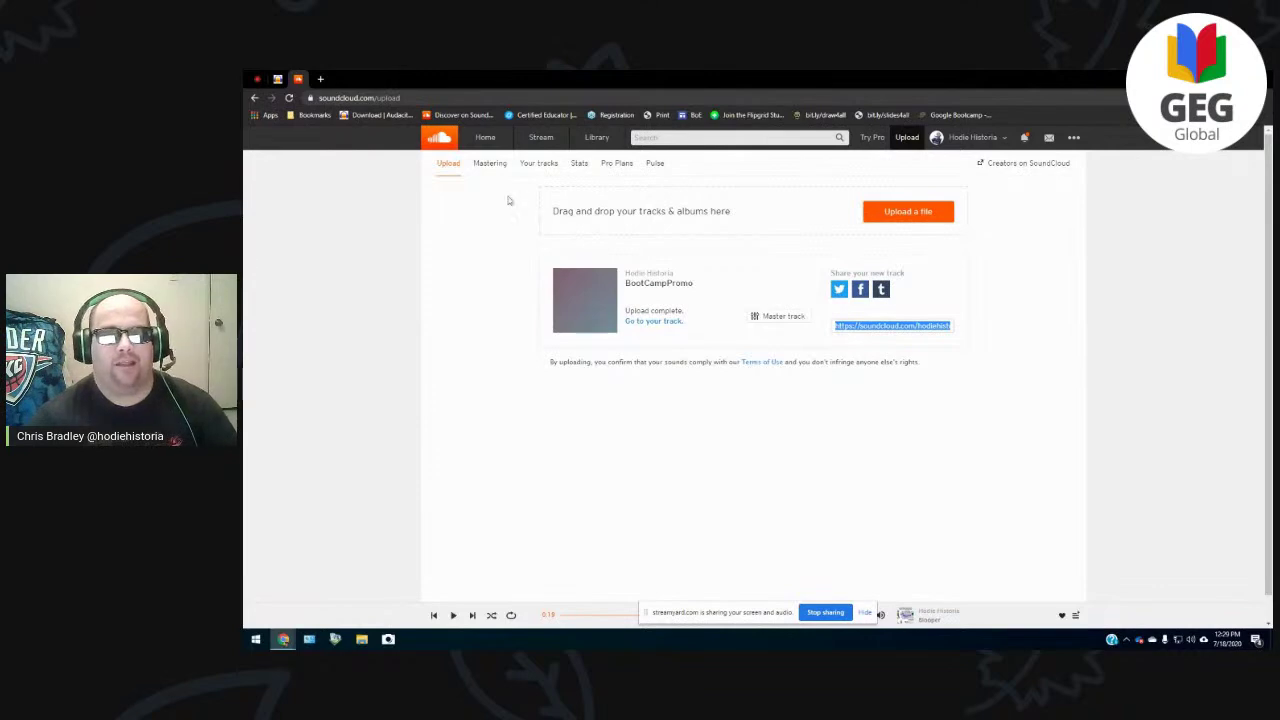
- Find the BootCampPromo track on the account's profile page and play its opening seconds
left_click(435, 143)
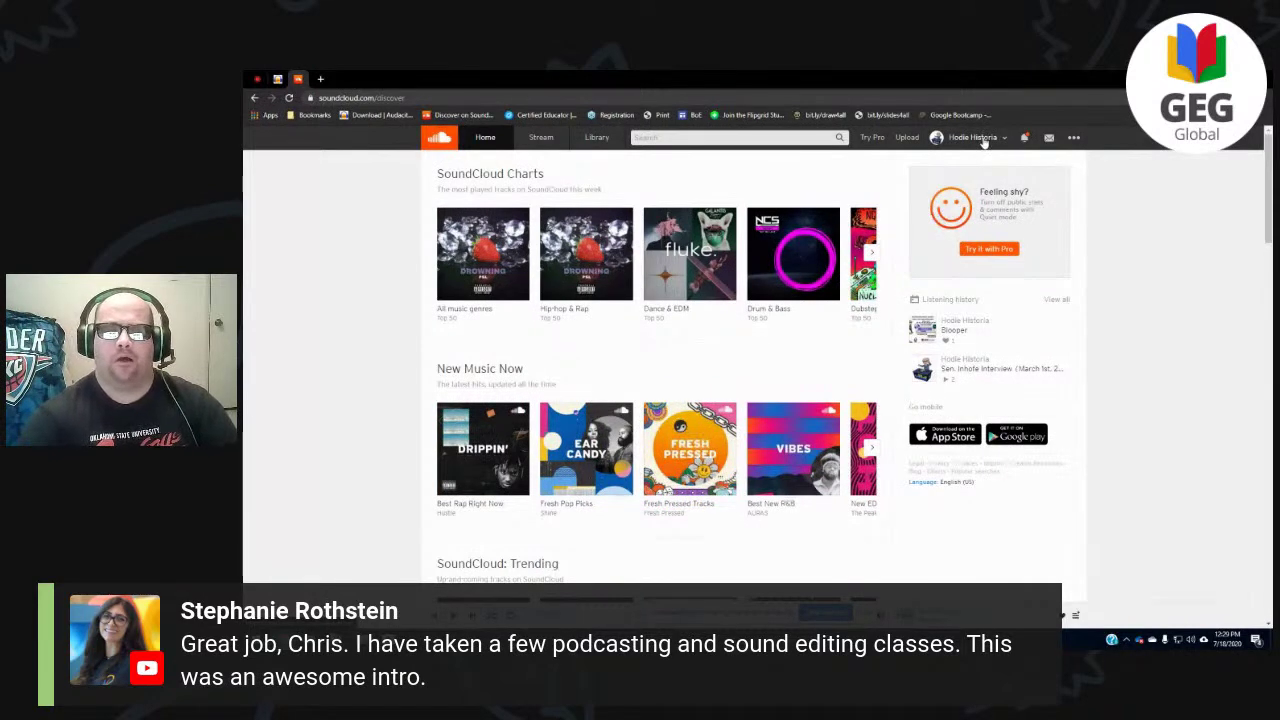
left_click(985, 143)
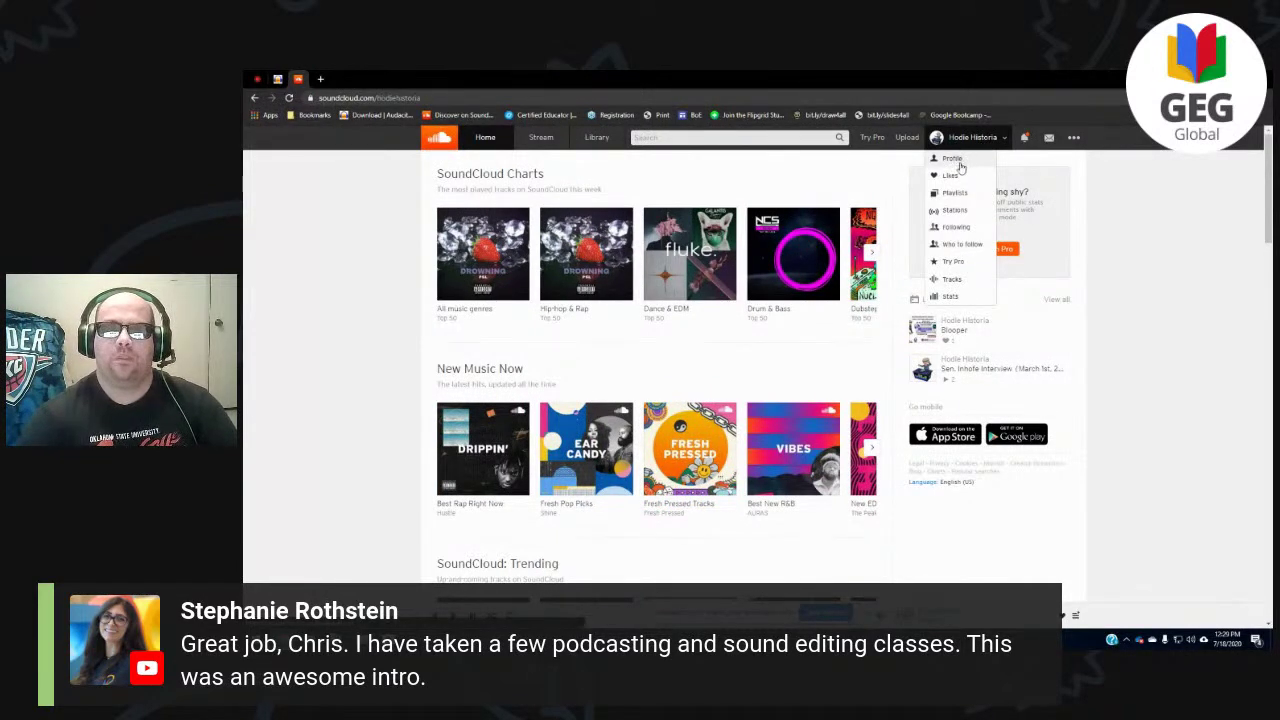
left_click(962, 158)
scroll(354, 437, "down", 1)
left_click(540, 338)
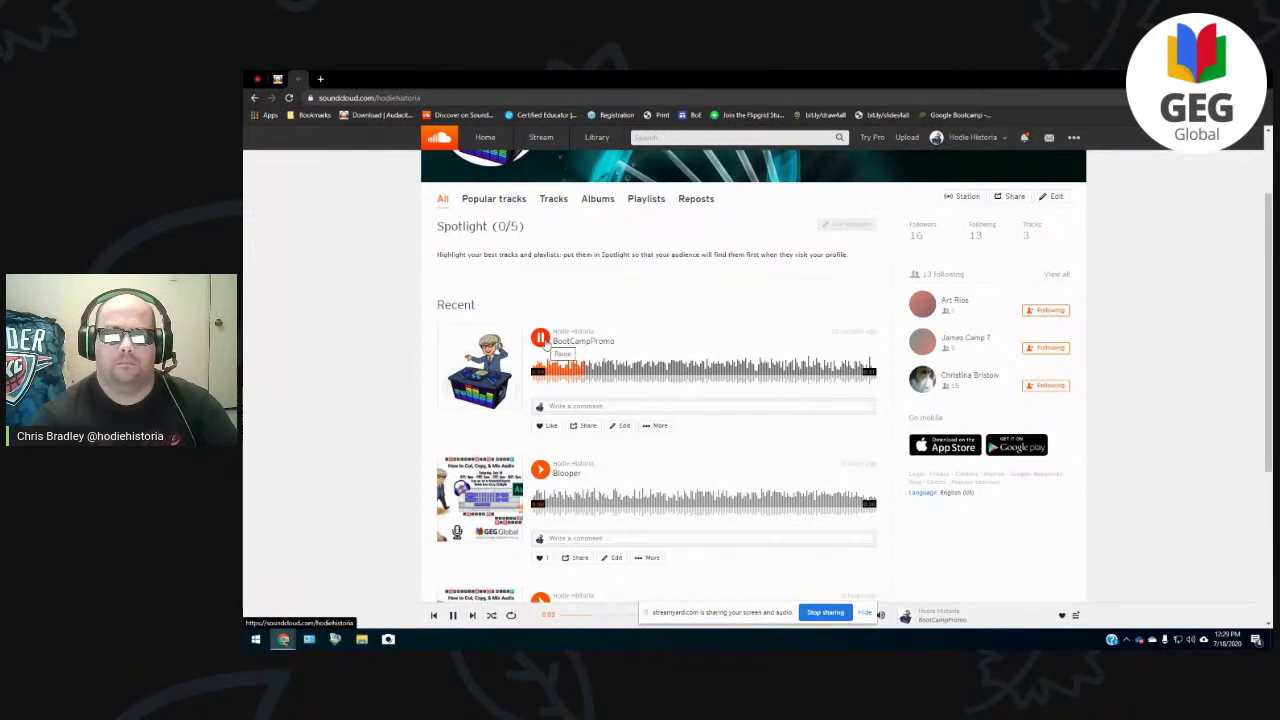
left_click(540, 338)
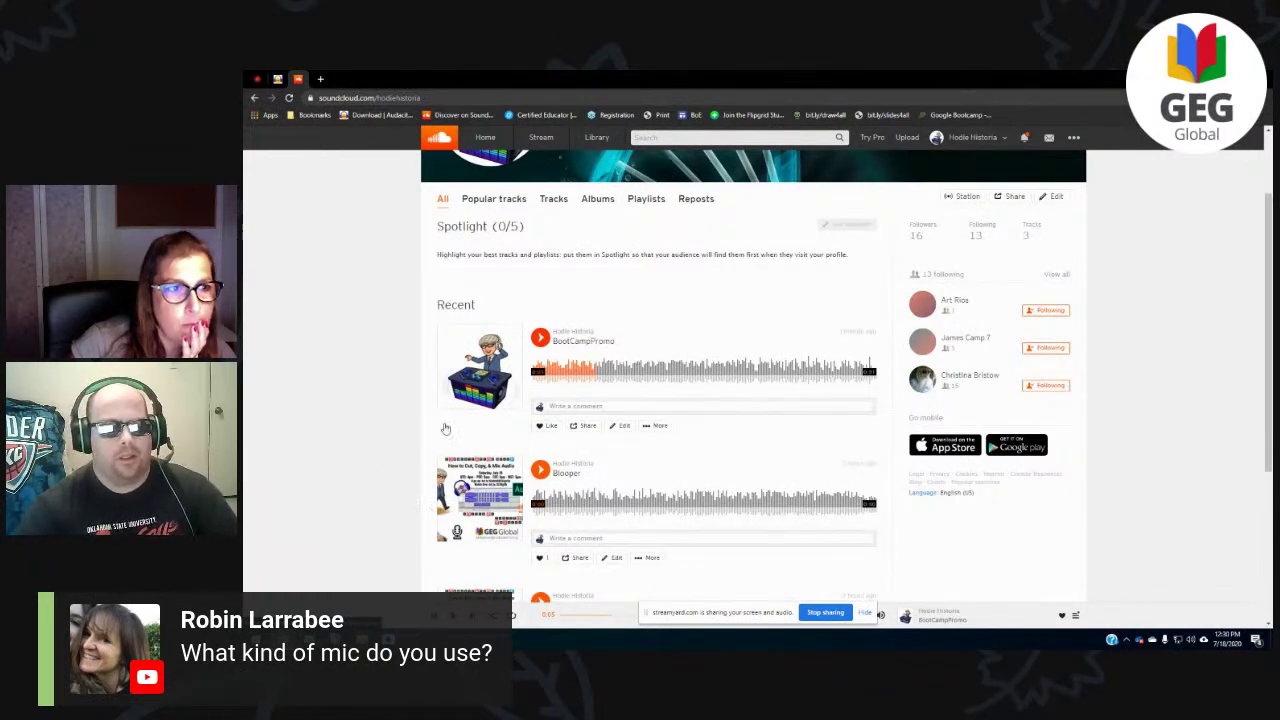
- Minimise the browser to the desktop and bring up the previews of its open windows
left_click(1213, 78)
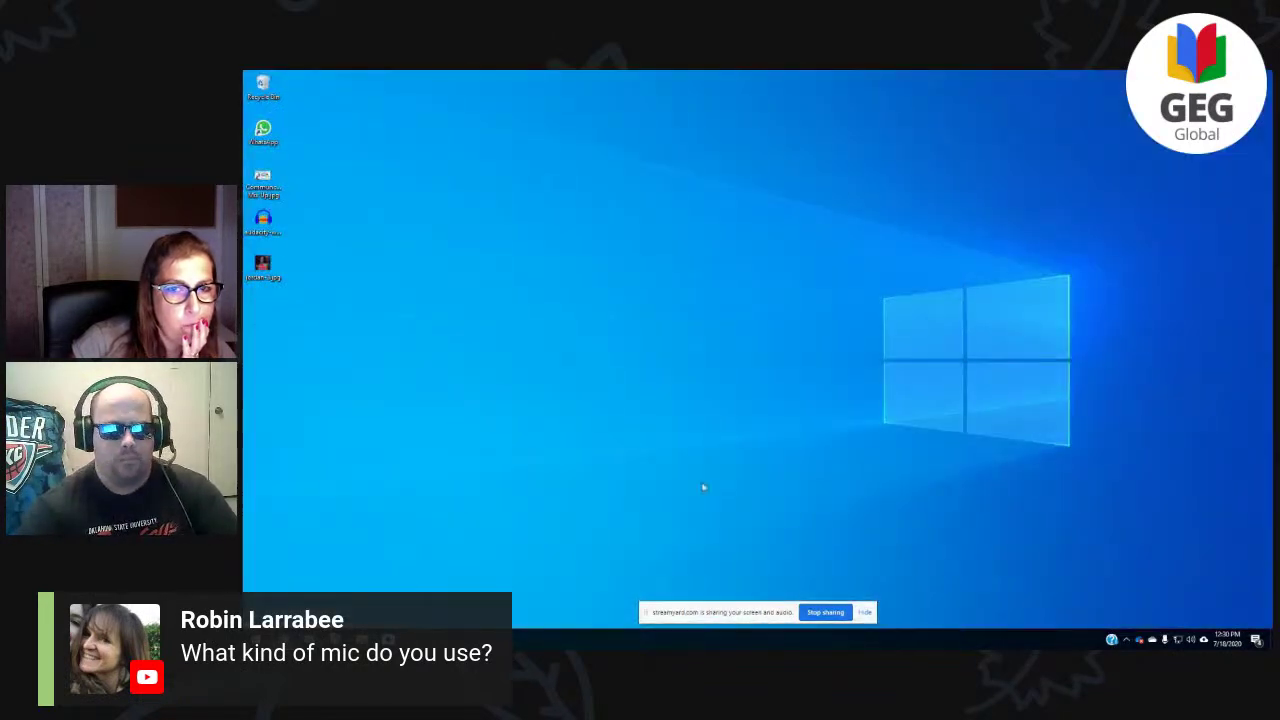
left_click(283, 639)
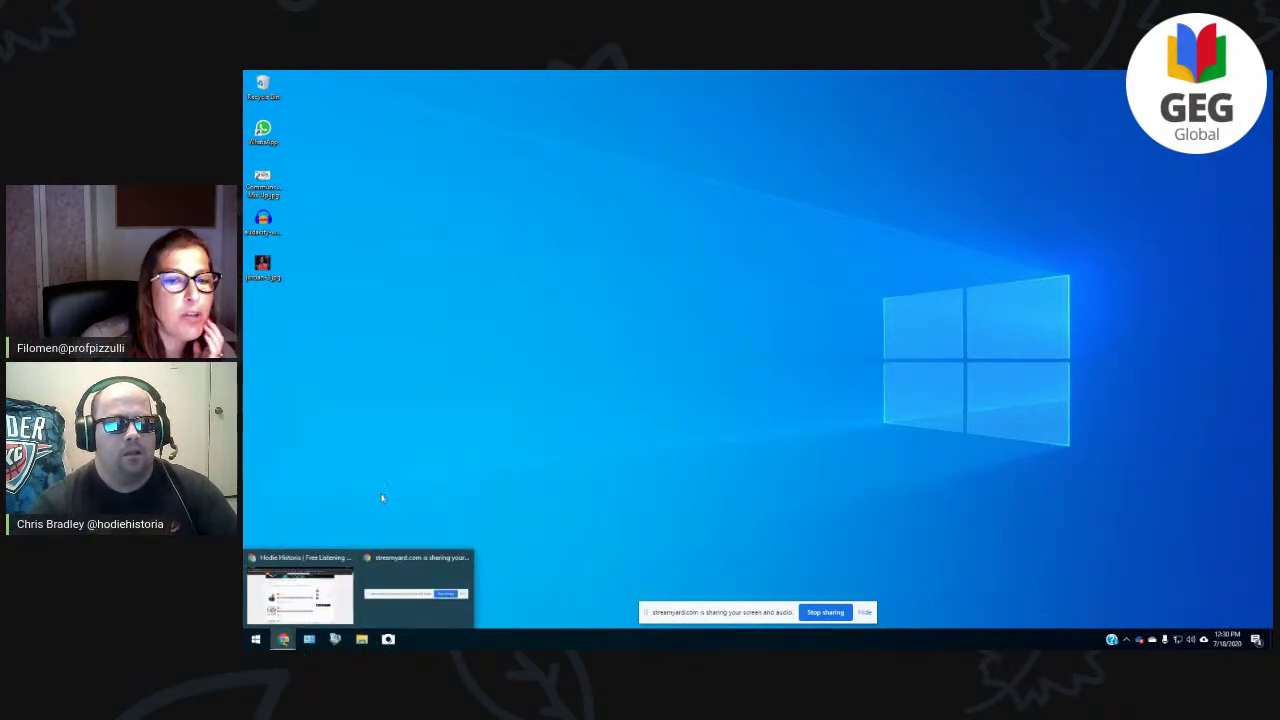